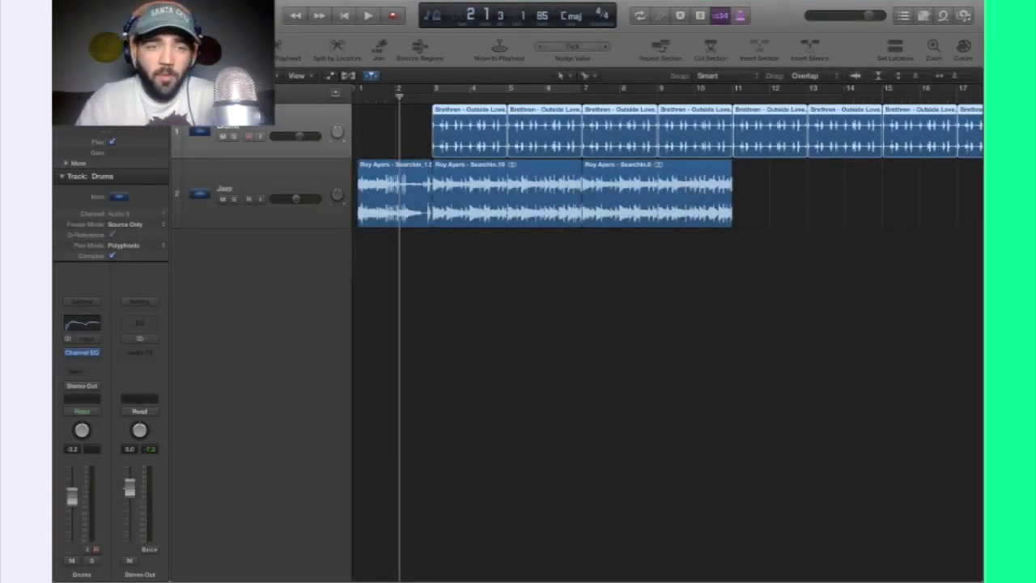
Play back the existing beat and audition the Drums and Jazz tracks by soloing and muting them.
{"action": "left_click", "coordinate": [271, 170]}
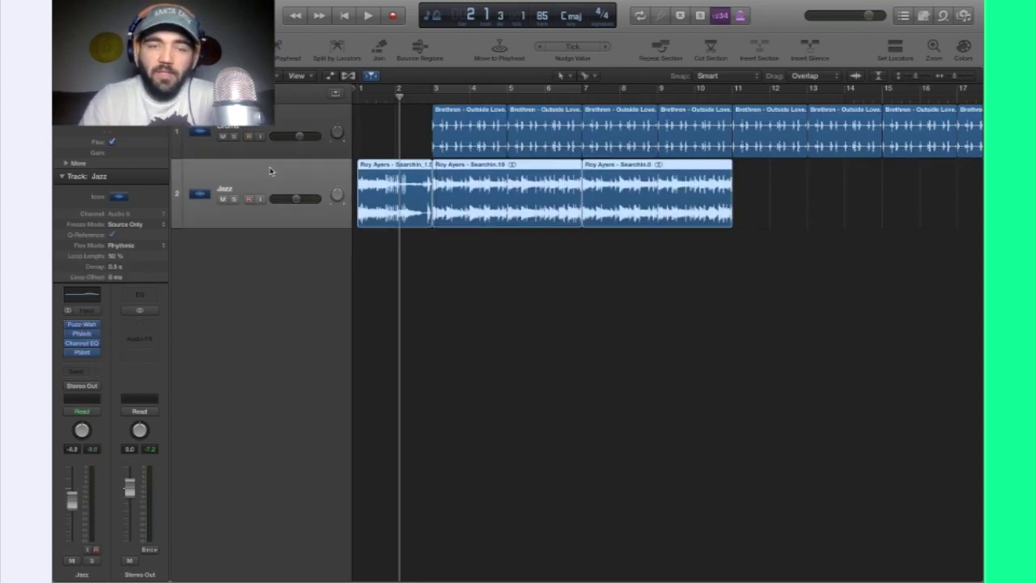
{"action": "left_click", "coordinate": [274, 130]}
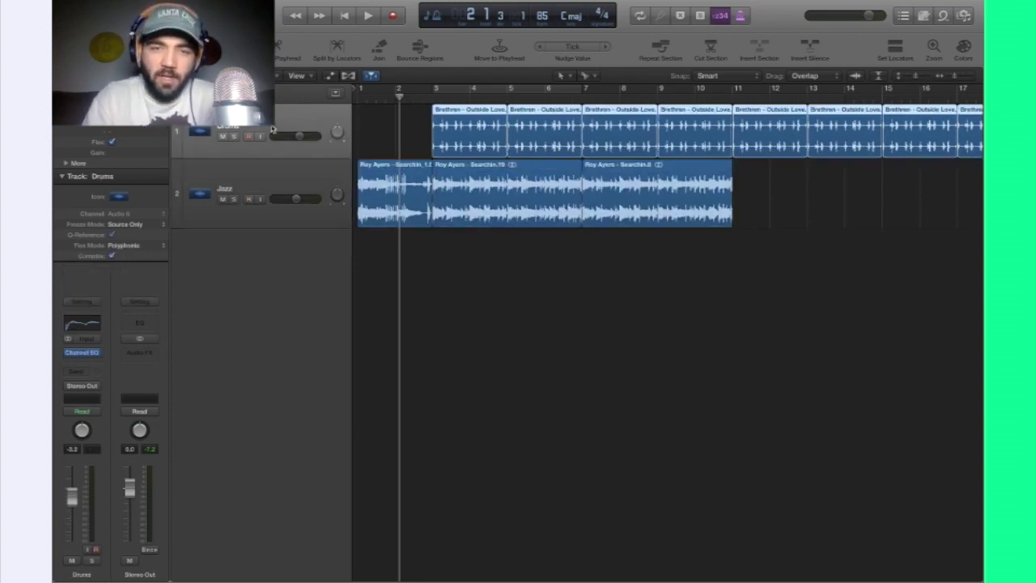
{"action": "key", "text": "space"}
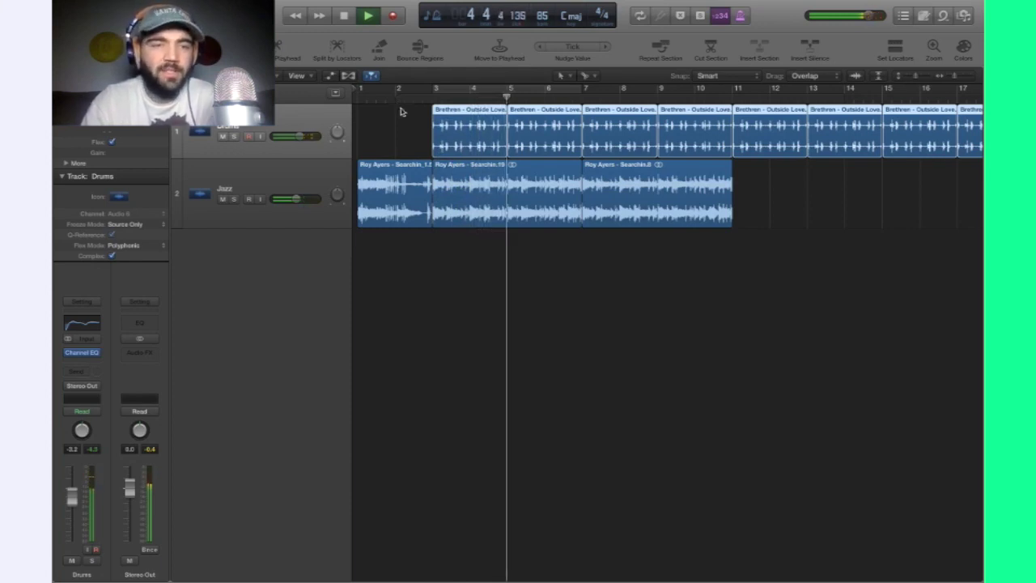
{"action": "left_click", "coordinate": [234, 136]}
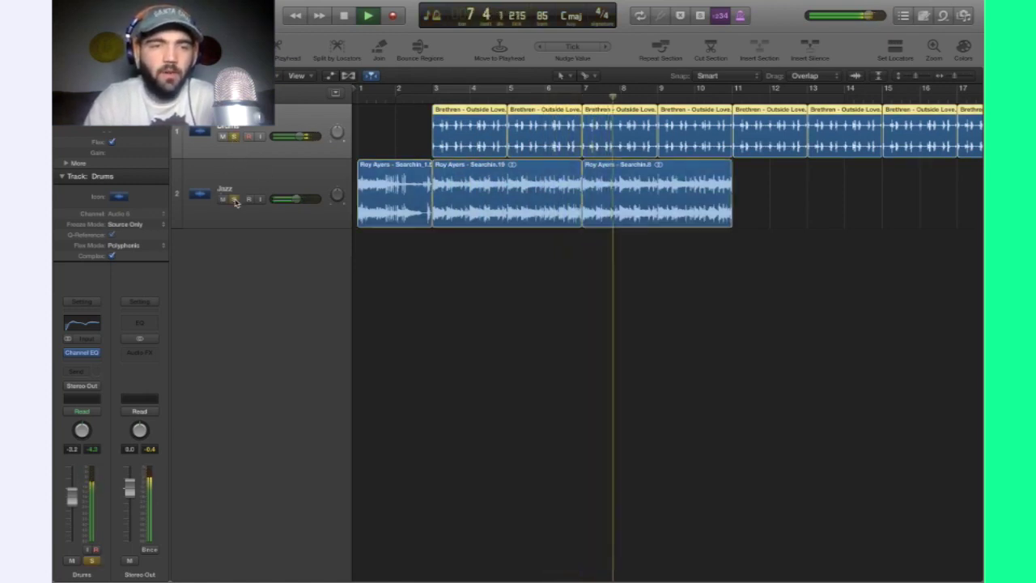
{"action": "left_click", "coordinate": [234, 200]}
{"action": "left_click", "coordinate": [234, 136]}
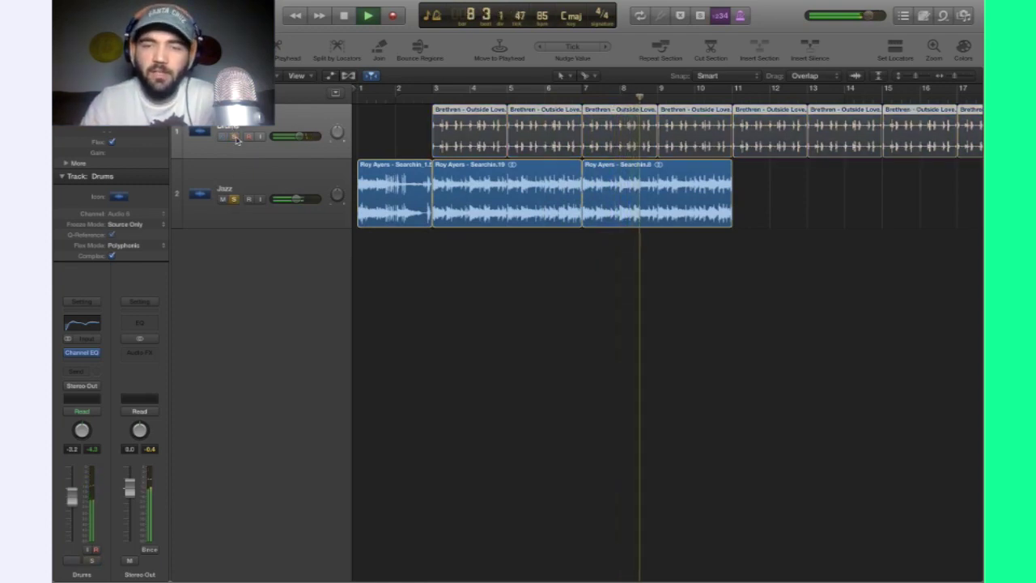
{"action": "key", "text": "m"}
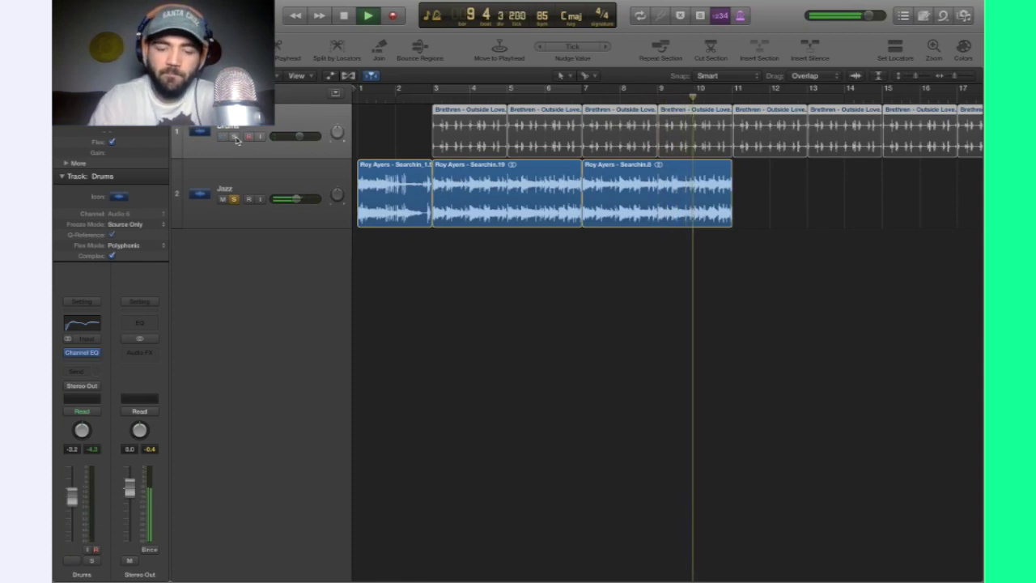
{"action": "key", "text": "m"}
{"action": "key", "text": "space"}
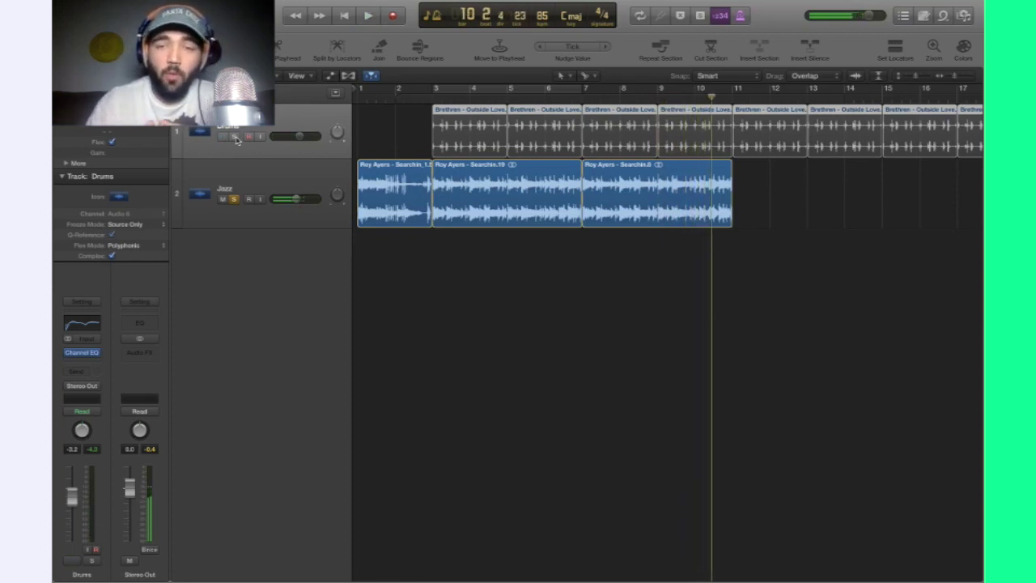
{"action": "key", "text": "m"}
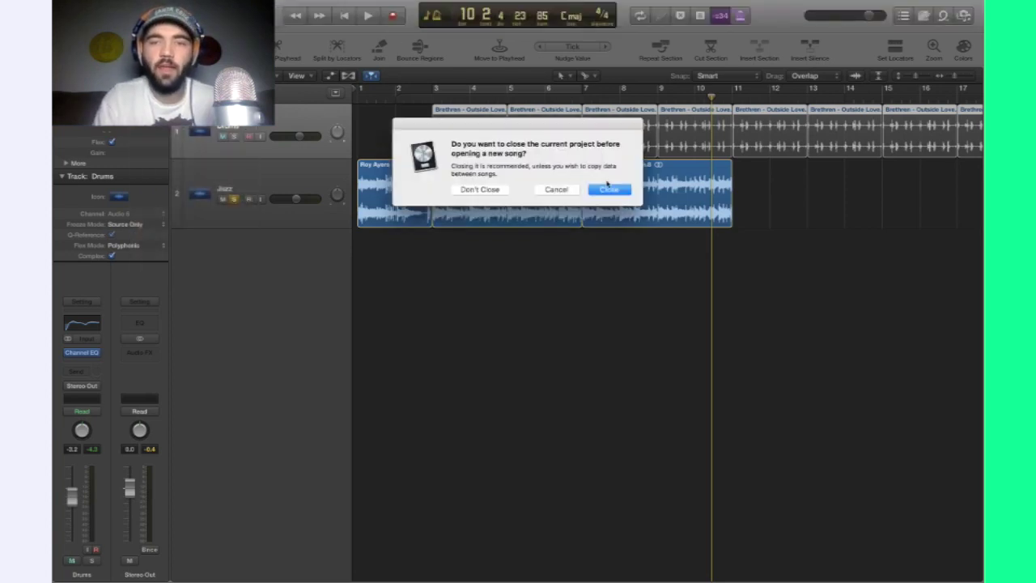
Close the current project and start a new one with a single audio track.
{"action": "left_click", "coordinate": [608, 188]}
{"action": "left_click", "coordinate": [479, 187]}
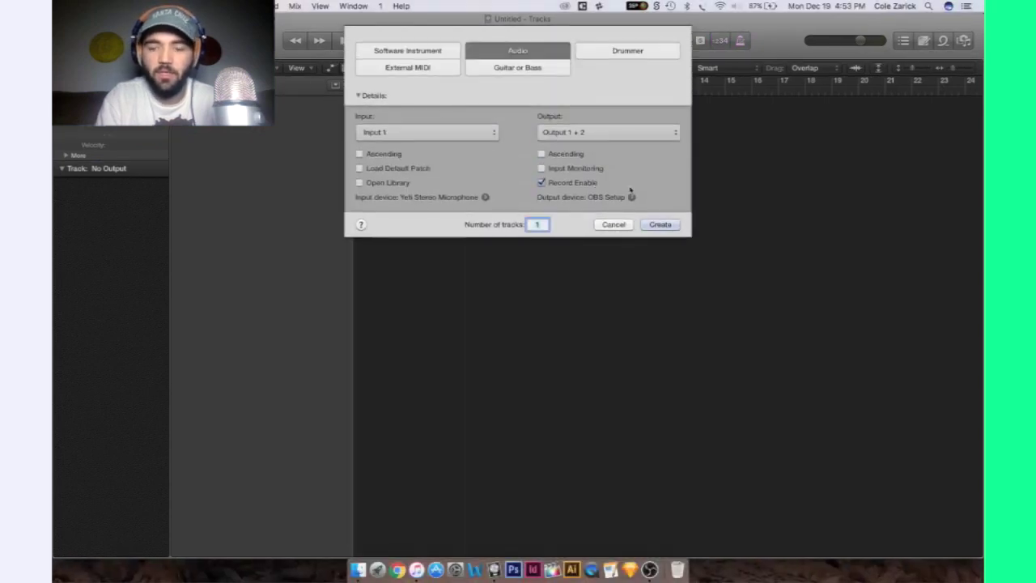
{"action": "left_click", "coordinate": [658, 220]}
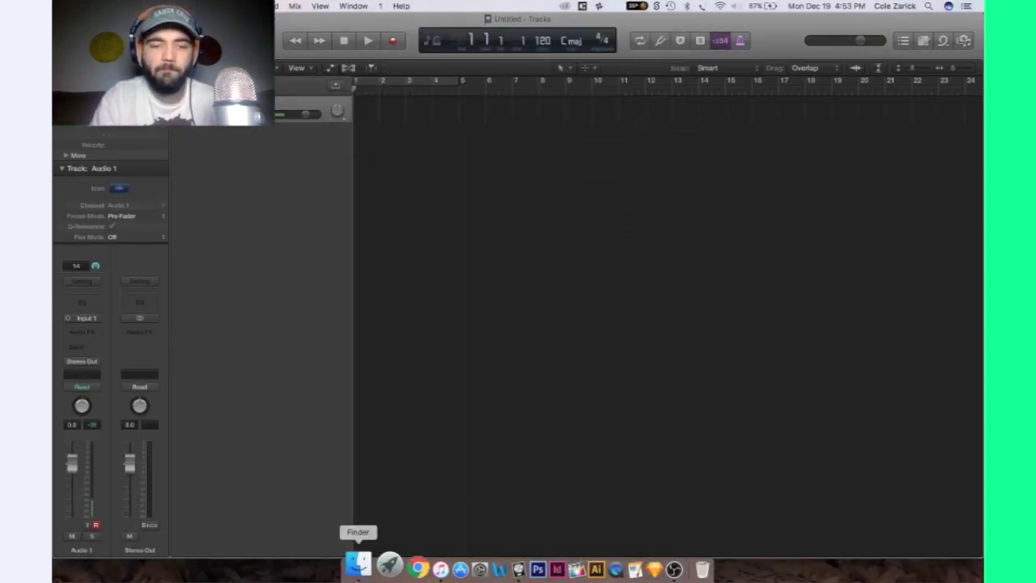
Import the Brethren - Outside Love and Roy Ayers - Searchin MP3s from the Sample folder onto new tracks at bar 3.
{"action": "left_click", "coordinate": [357, 568]}
{"action": "left_click_drag", "start_coordinate": [511, 230], "coordinate": [392, 166]}
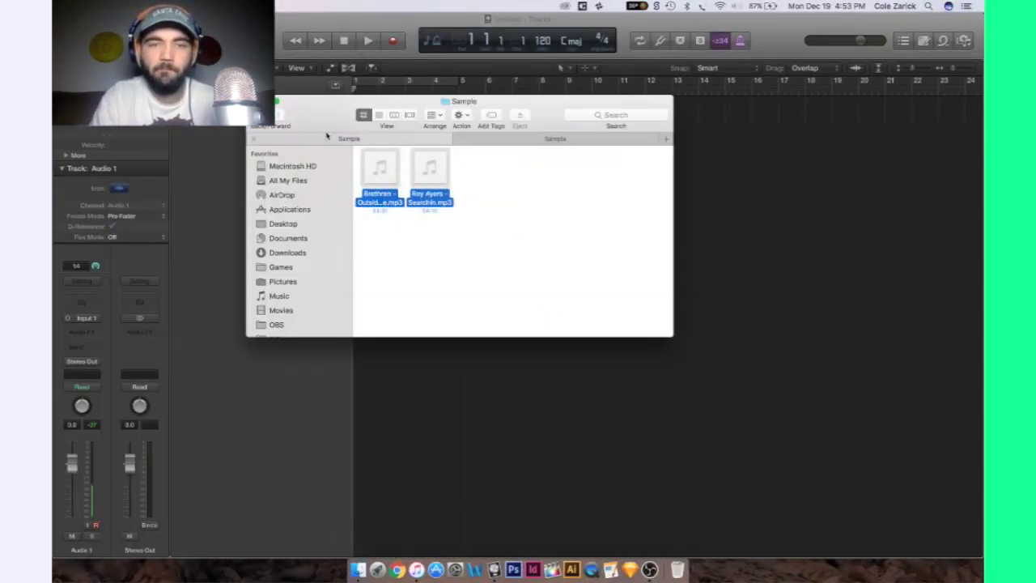
{"action": "left_click_drag", "start_coordinate": [323, 130], "coordinate": [657, 139]}
{"action": "left_click_drag", "start_coordinate": [723, 190], "coordinate": [404, 119]}
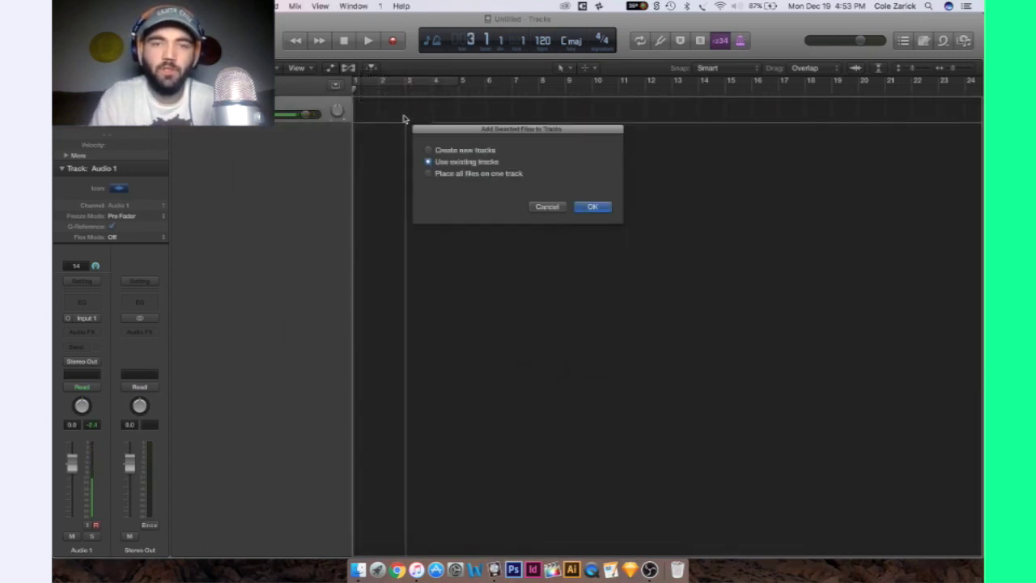
{"action": "left_click", "coordinate": [429, 150]}
{"action": "key", "text": "Return"}
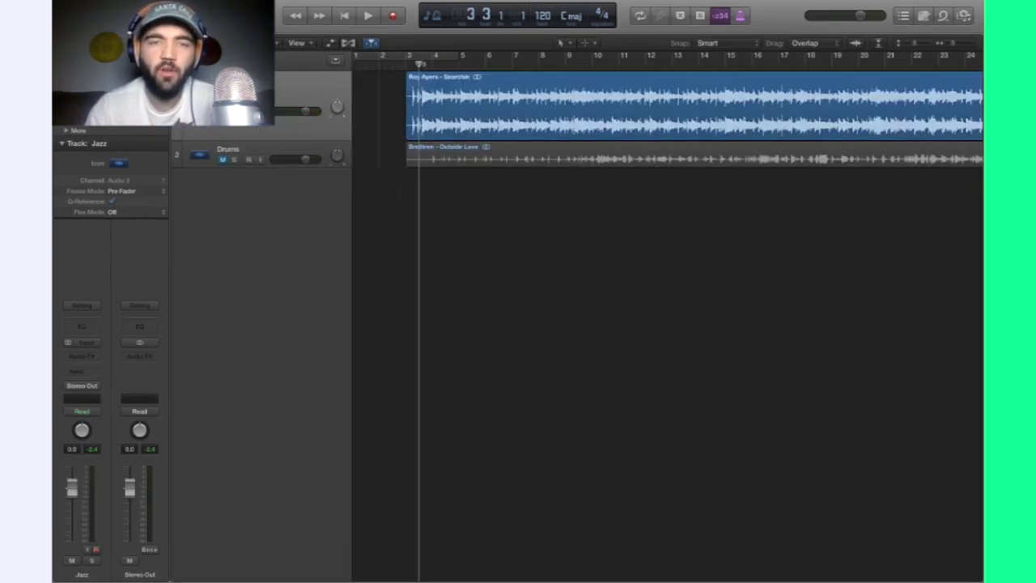
Move the playhead to bar 3 and insert the BPM Counter metering plug-in on the Jazz track.
{"action": "left_click_drag", "start_coordinate": [419, 63], "coordinate": [406, 65]}
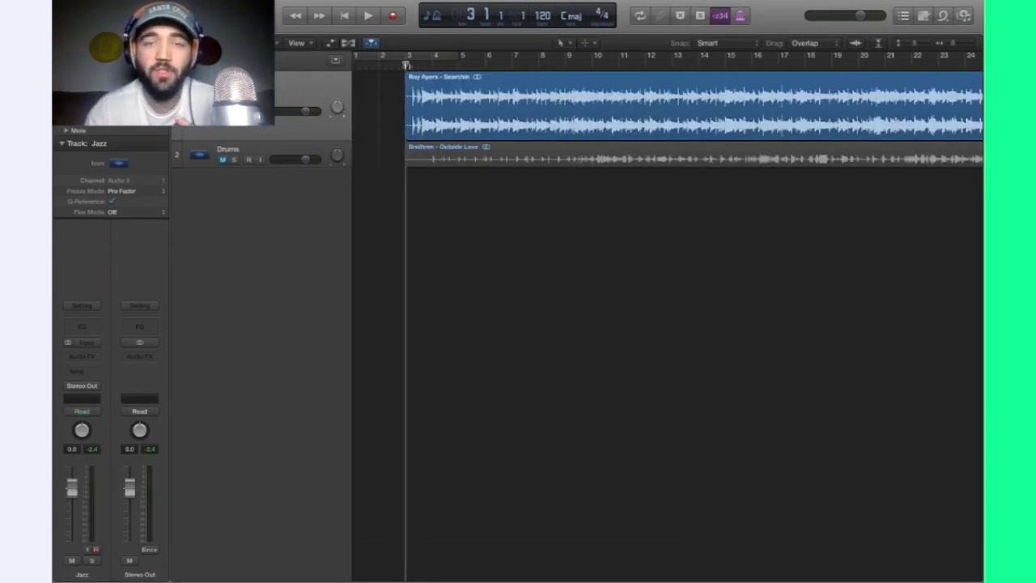
{"action": "left_click", "coordinate": [91, 362]}
{"action": "mouse_move", "coordinate": [91, 433]}
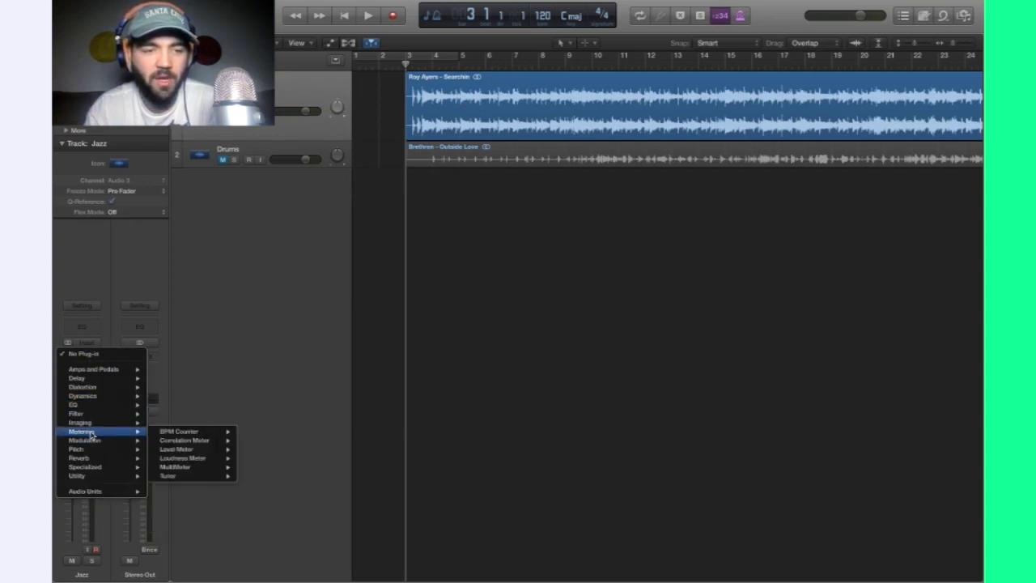
{"action": "left_click", "coordinate": [183, 433]}
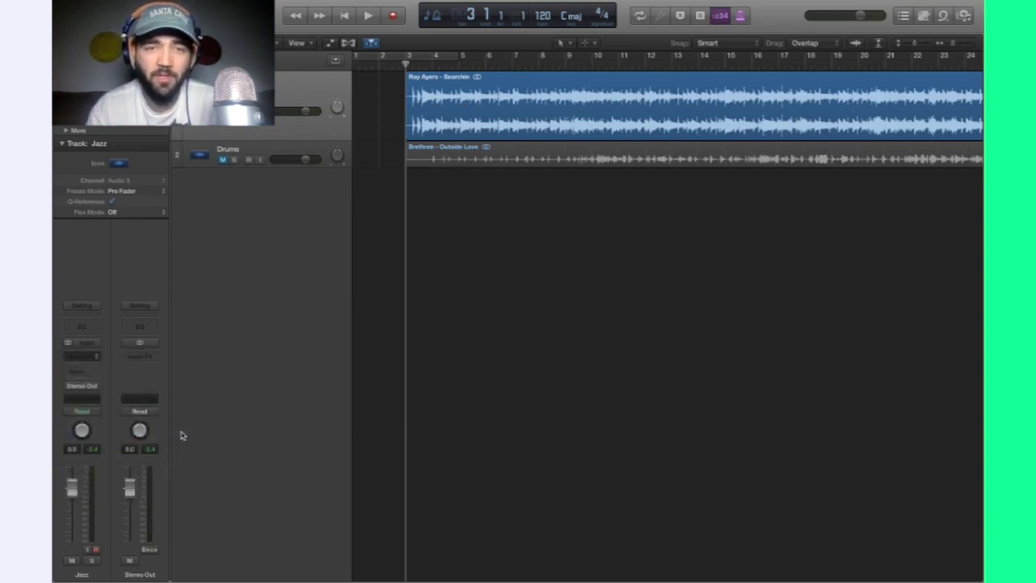
Play the Roy Ayers song to measure its tempo and set the project tempo to 84 BPM.
{"action": "key", "text": "space"}
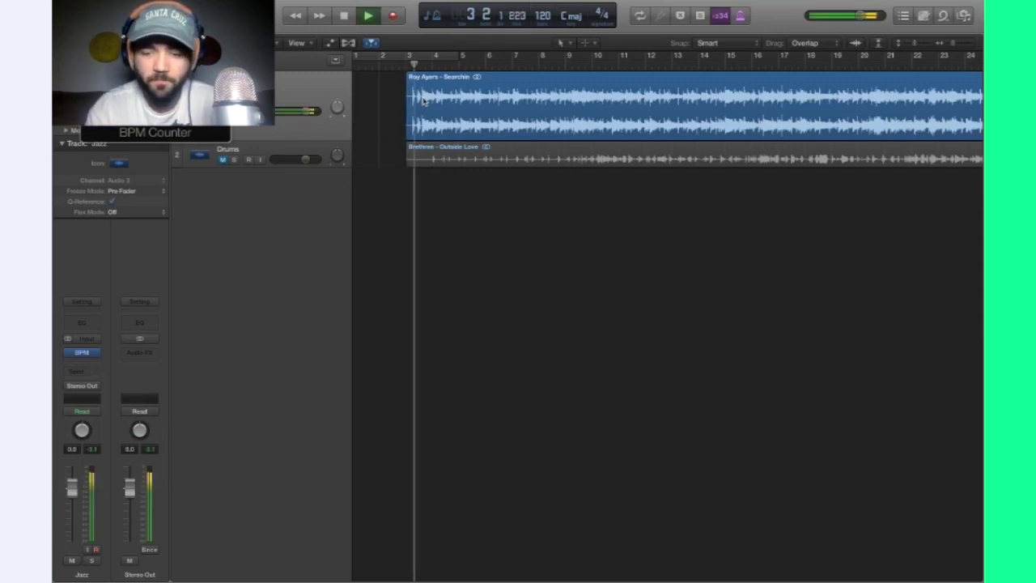
{"action": "key", "text": "XF86AudioRaiseVolume"}
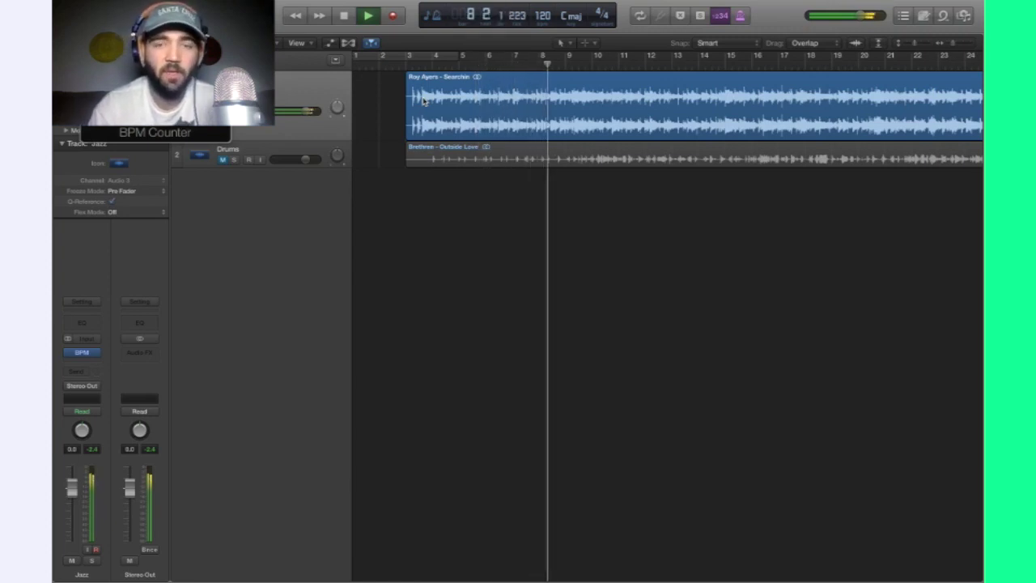
{"action": "key", "text": "space"}
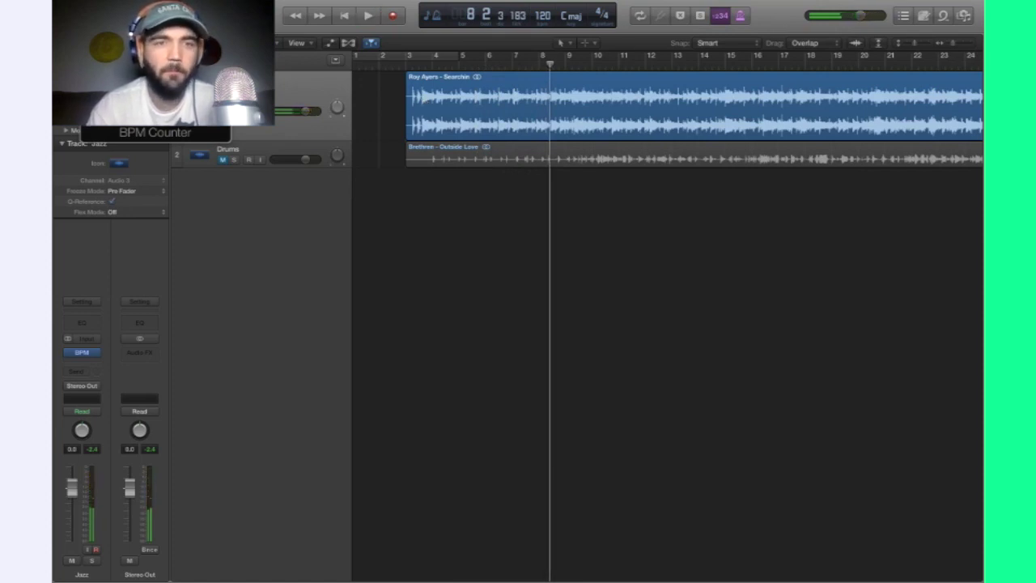
{"action": "double_click", "coordinate": [542, 15]}
{"action": "type", "text": "84"}
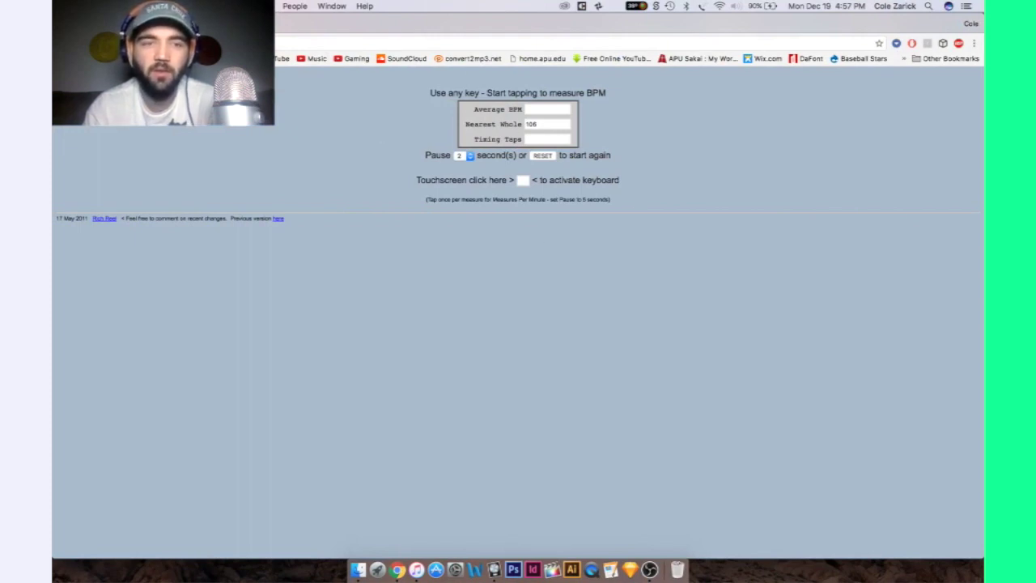
Search for "bpm counter" in a new Chrome tab and open the ALL8.com Tap for Beats Per Minute page.
{"action": "key", "text": "super+t"}
{"action": "type", "text": "bpm c"}
{"action": "key", "text": "Return"}
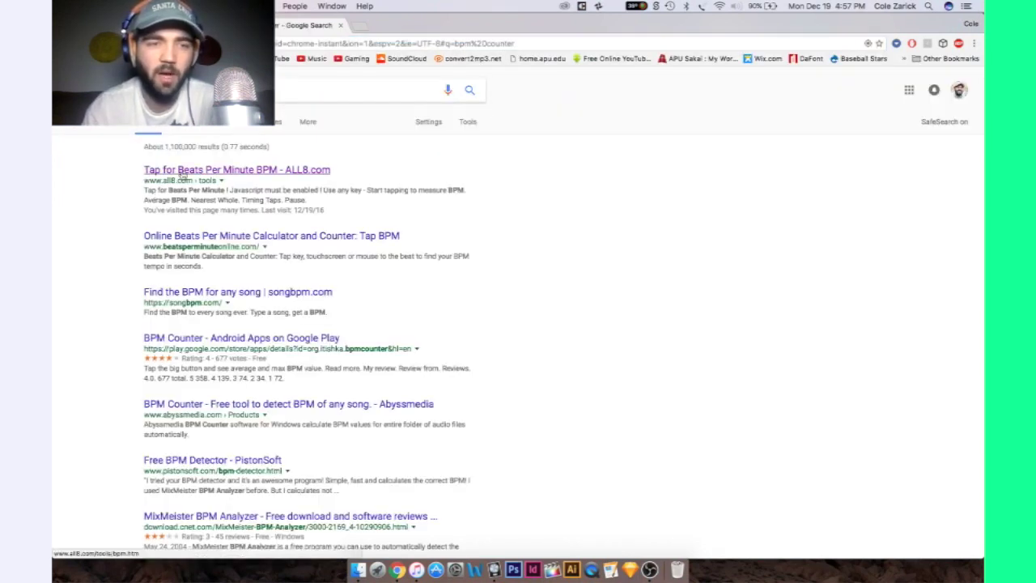
{"action": "left_click", "coordinate": [184, 173]}
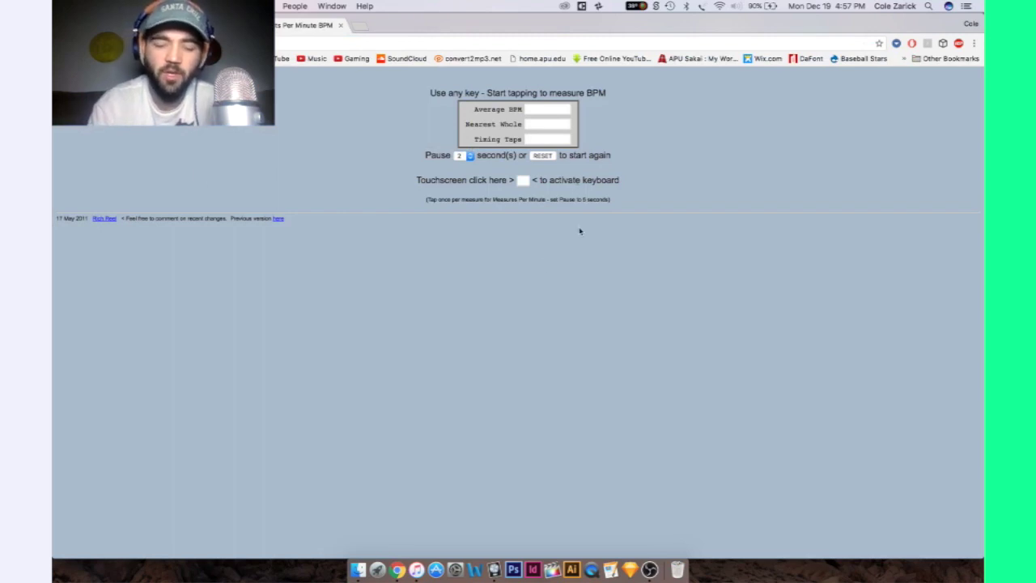
Tap a few test beats in the BPM tool and reset its counter.
{"action": "key", "text": "space"}
{"action": "key", "text": "space"}
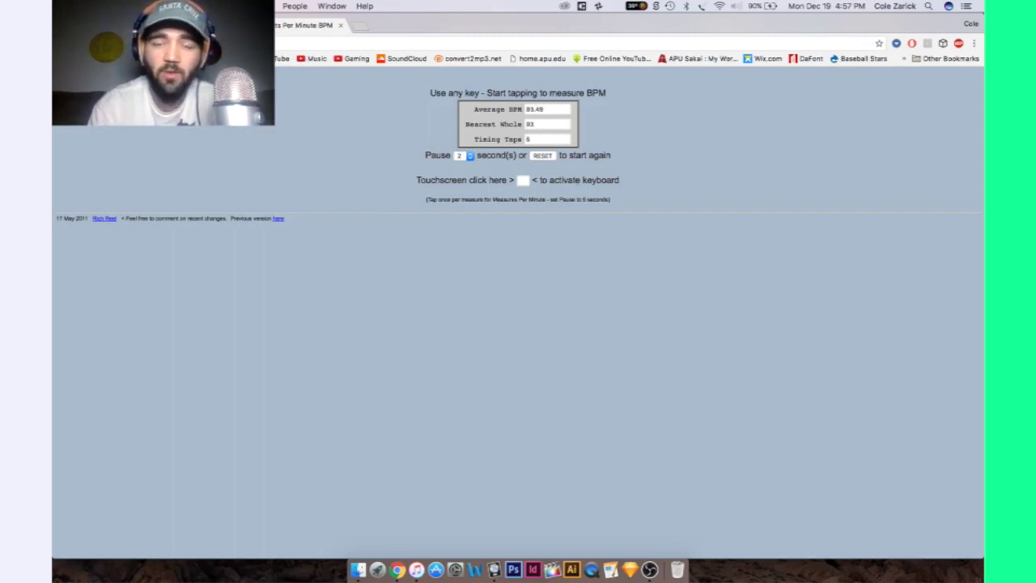
{"action": "left_click", "coordinate": [552, 157]}
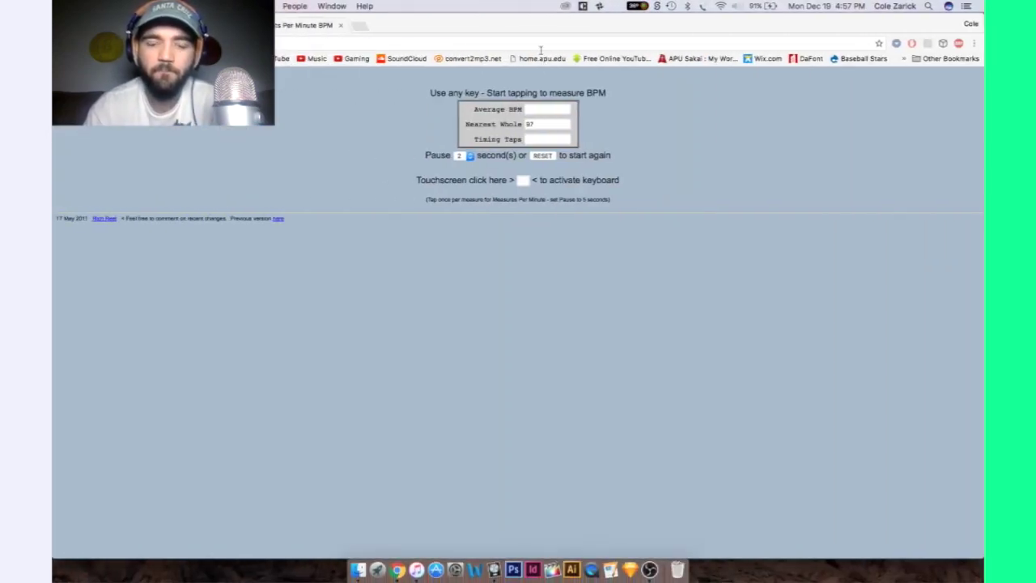
Tap eight beats in the BPM tool to measure the tempo, and return to the Logic project.
{"action": "key", "text": "space"}
{"action": "key", "text": "space"}
{"action": "key", "text": "space"}
{"action": "key", "text": "space"}
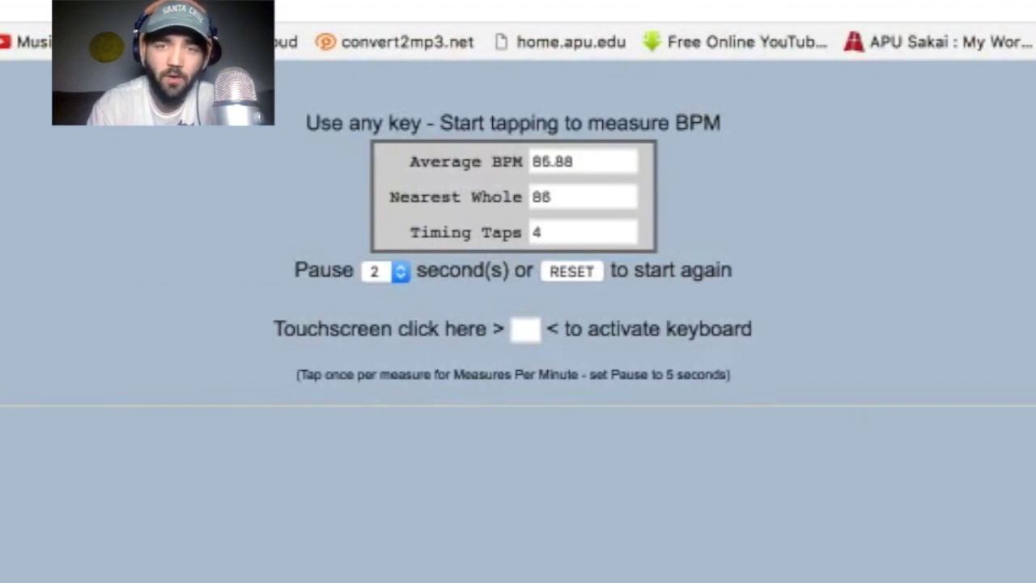
{"action": "key", "text": "space"}
{"action": "key", "text": "space"}
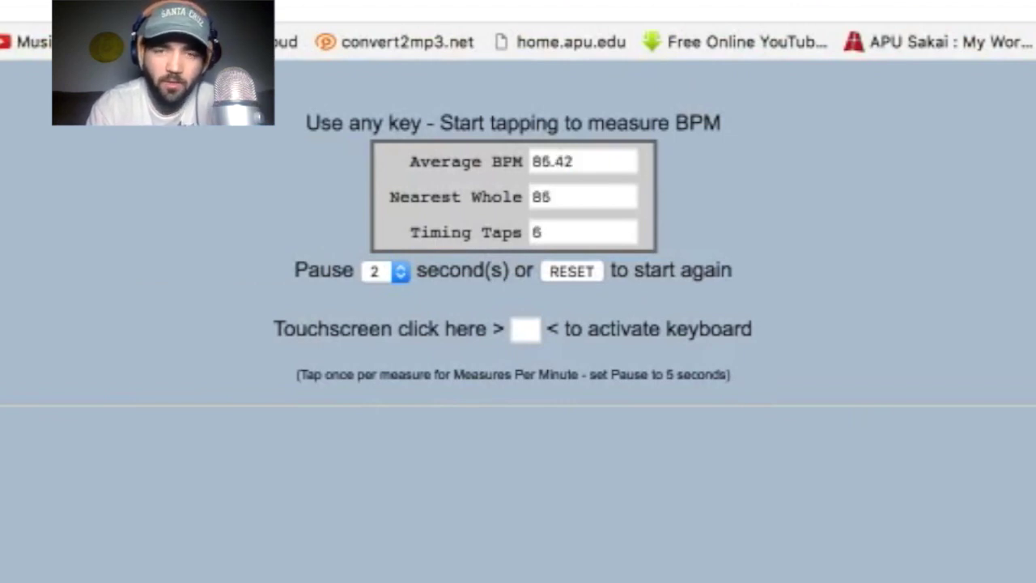
{"action": "key", "text": "space"}
{"action": "key", "text": "space"}
{"action": "key", "text": "ctrl+Right"}
{"action": "key", "text": "ctrl+Left"}
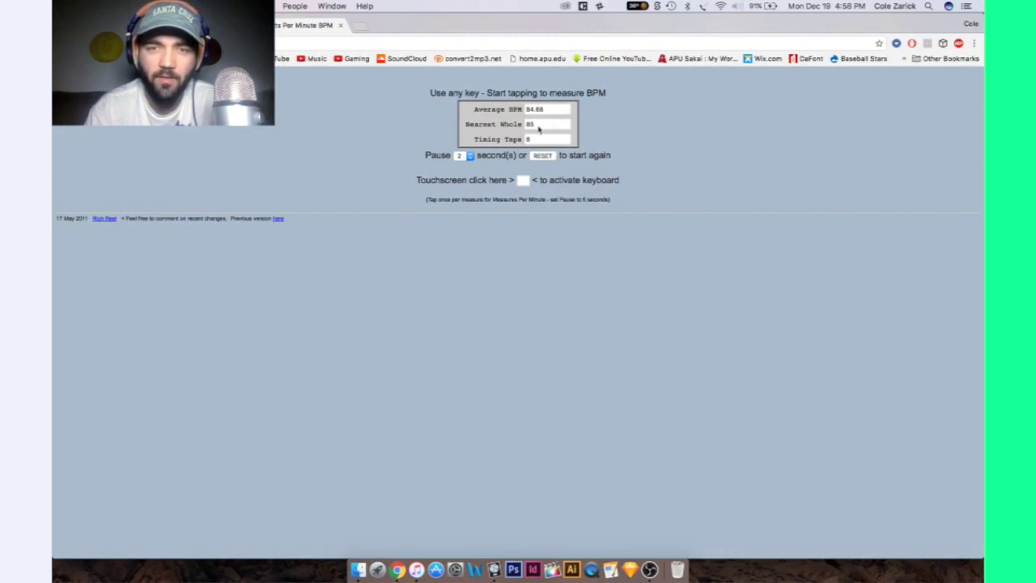
{"action": "key", "text": "ctrl+Right"}
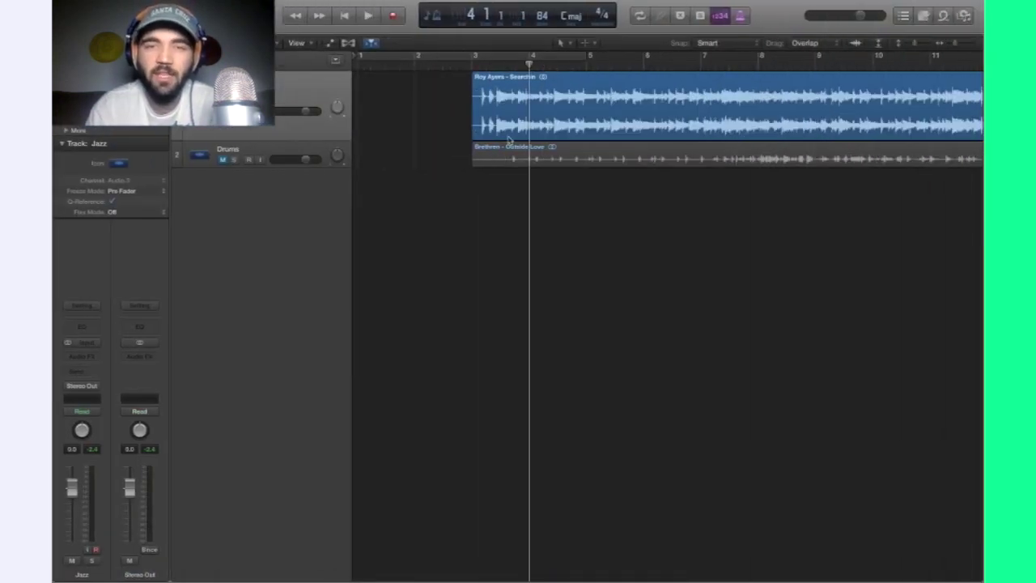
Show Flex editing and set the Jazz track to Flex Time - Rhythmic.
{"action": "left_click", "coordinate": [348, 43]}
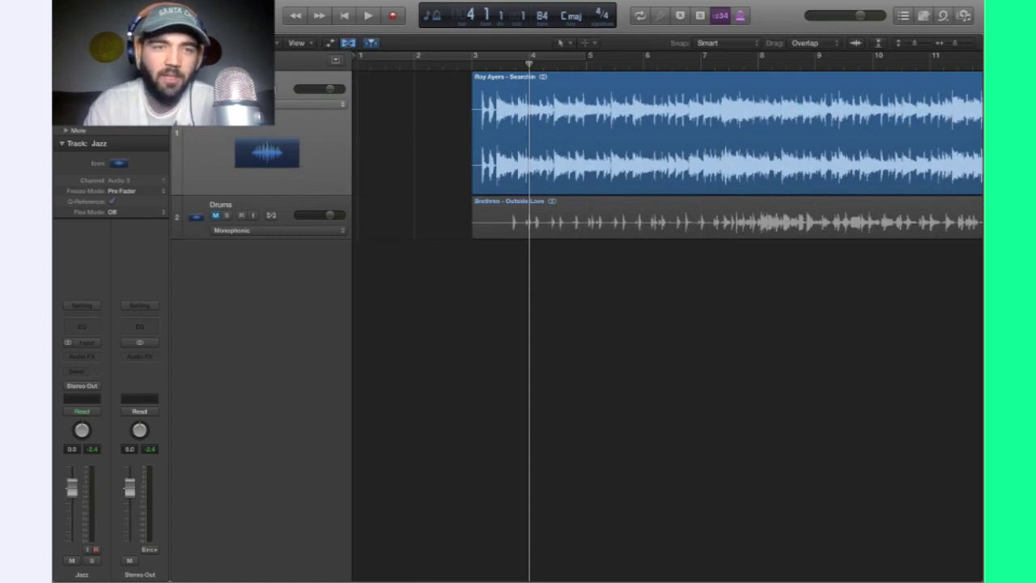
{"action": "left_click", "coordinate": [302, 104]}
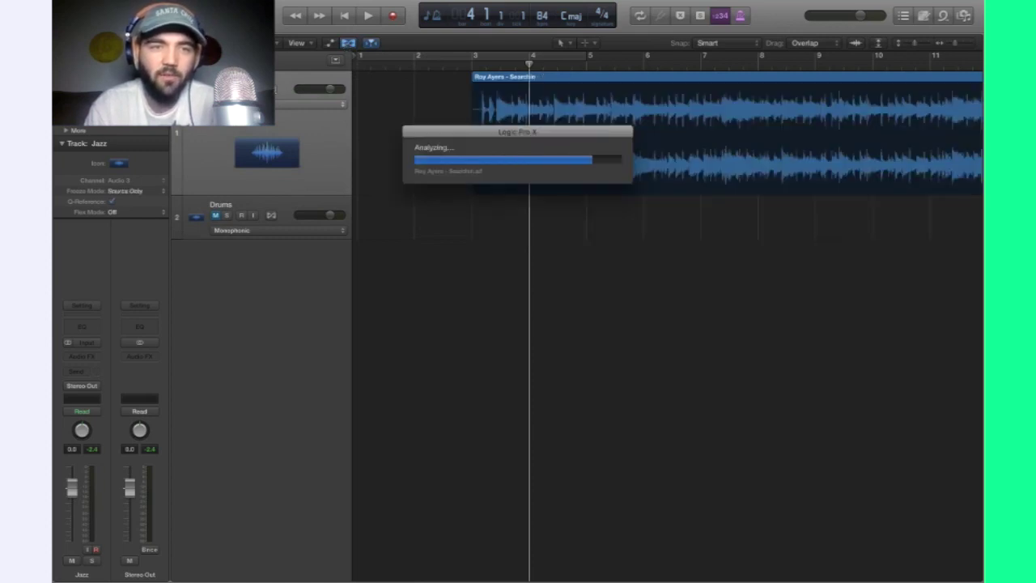
{"action": "left_click", "coordinate": [302, 103]}
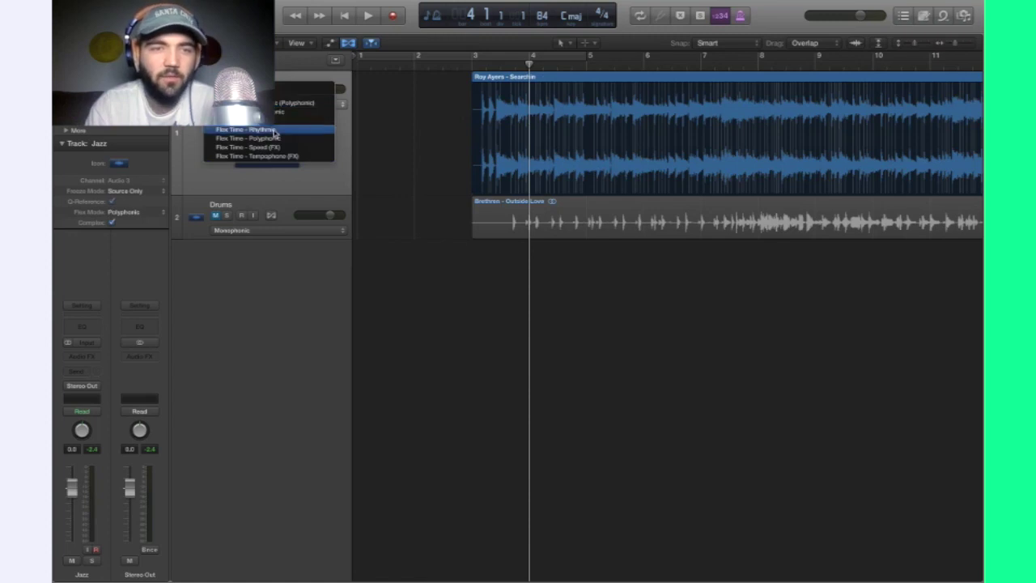
{"action": "left_click", "coordinate": [275, 130]}
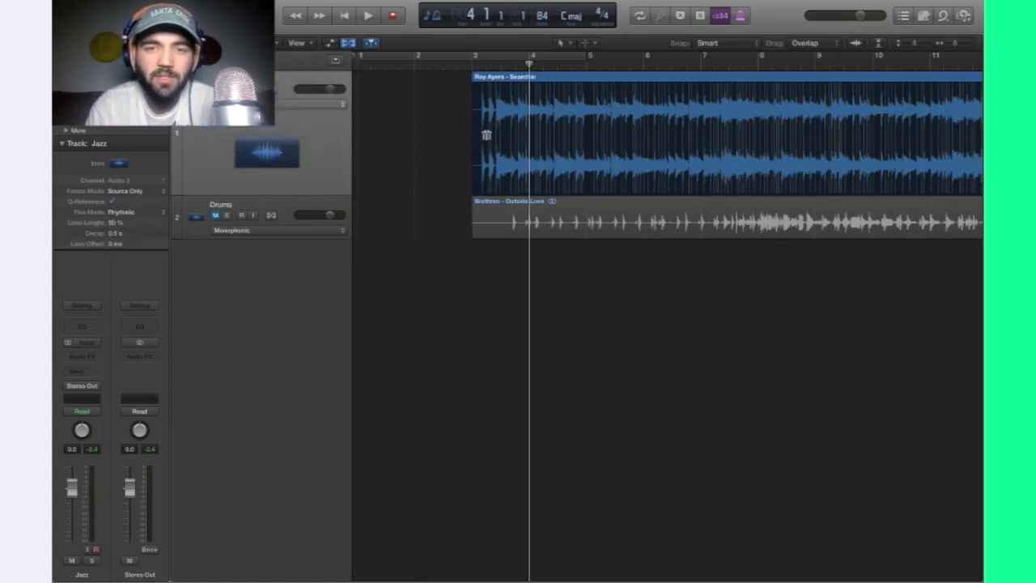
Place the playhead at bar 2 beat 4, just before the start of the Roy Ayers region.
{"action": "key", "text": "super+Right"}
{"action": "key", "text": "super+Right"}
{"action": "key", "text": "super+Right"}
{"action": "key", "text": "super+Right"}
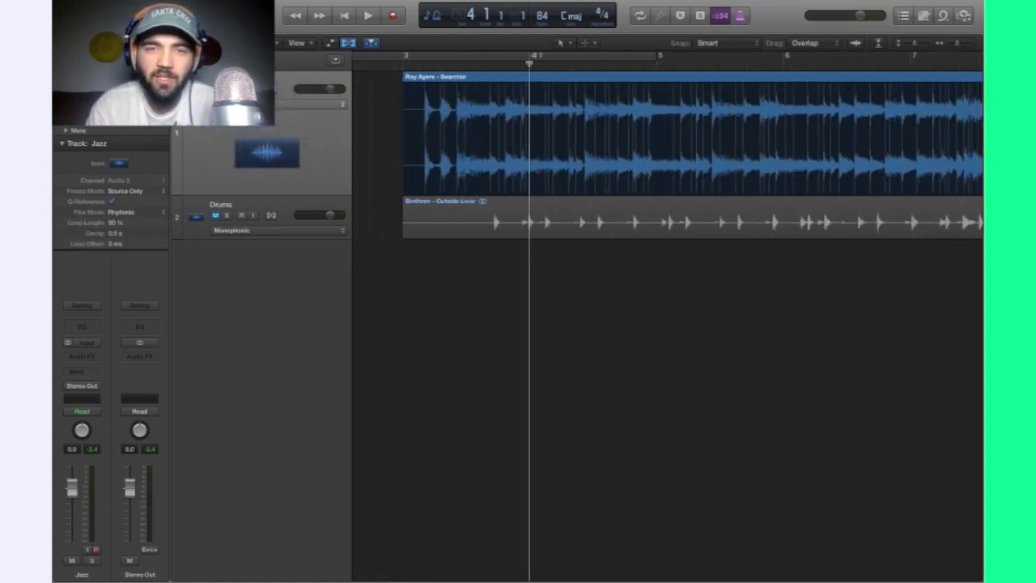
{"action": "scroll", "coordinate": [483, 75], "scroll_direction": "left", "scroll_amount": 5}
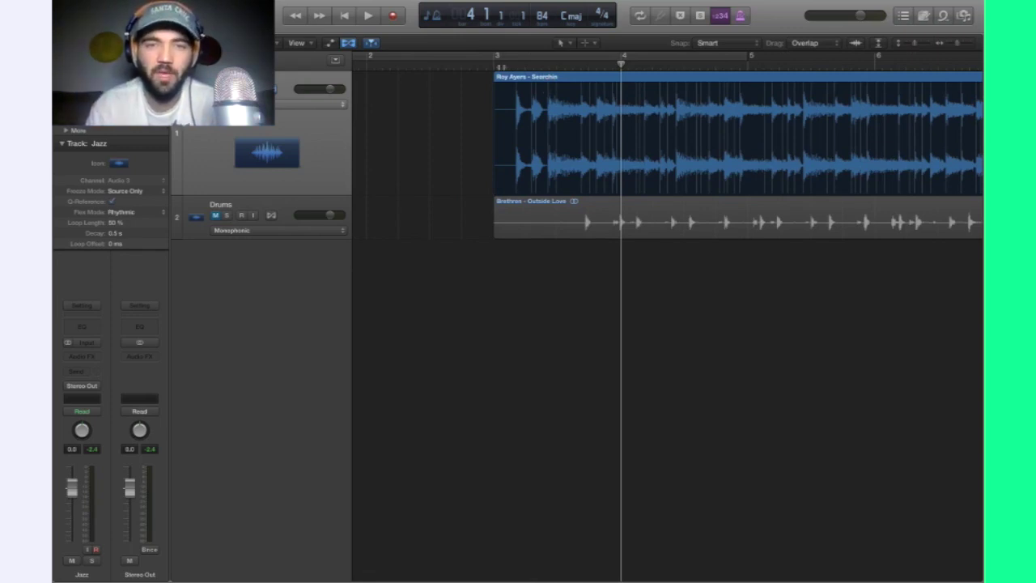
{"action": "left_click", "coordinate": [463, 67]}
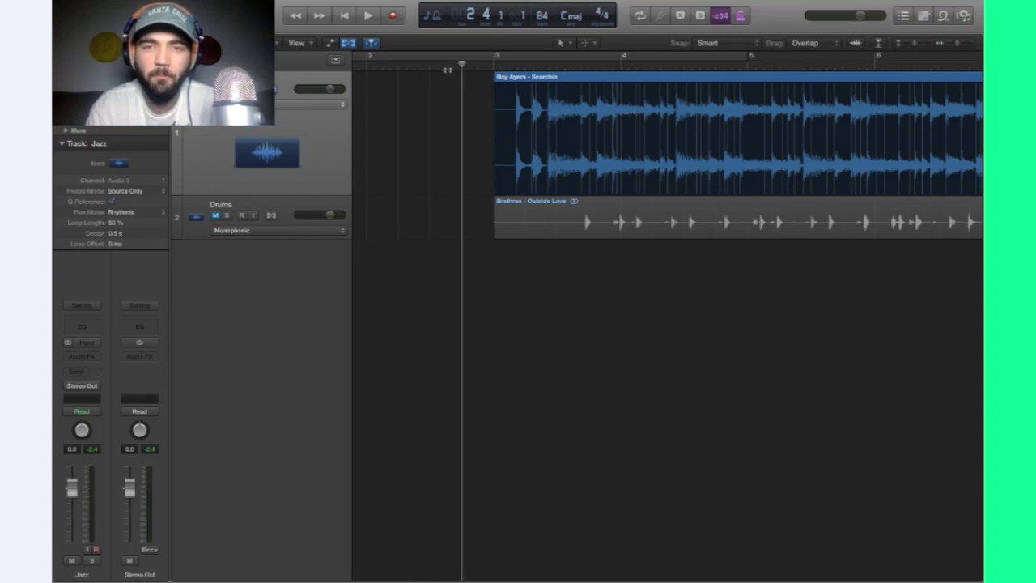
Play the opening of the Roy Ayers region and mark the transient of its first main downbeat.
{"action": "key", "text": "space"}
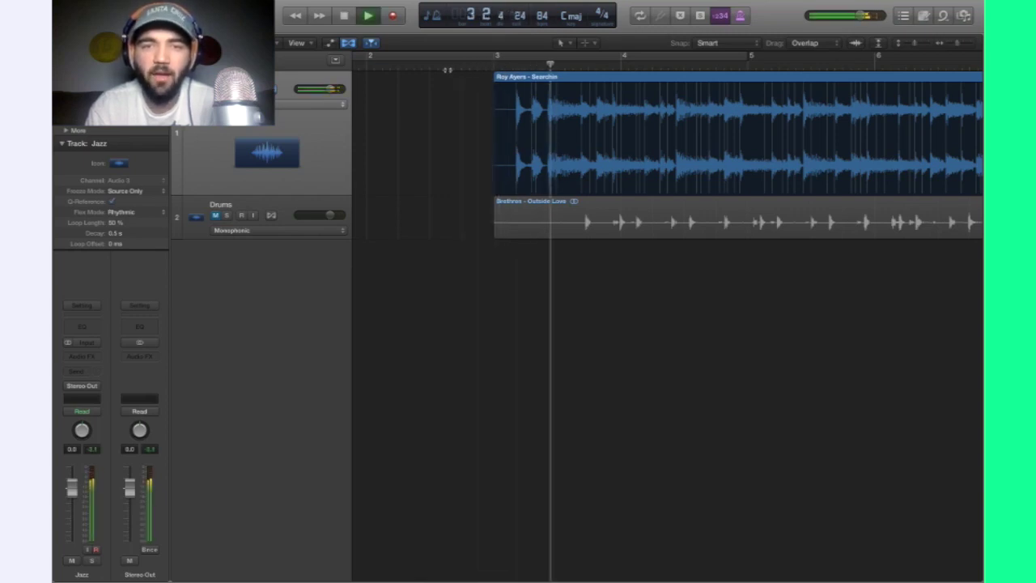
{"action": "key", "text": "space"}
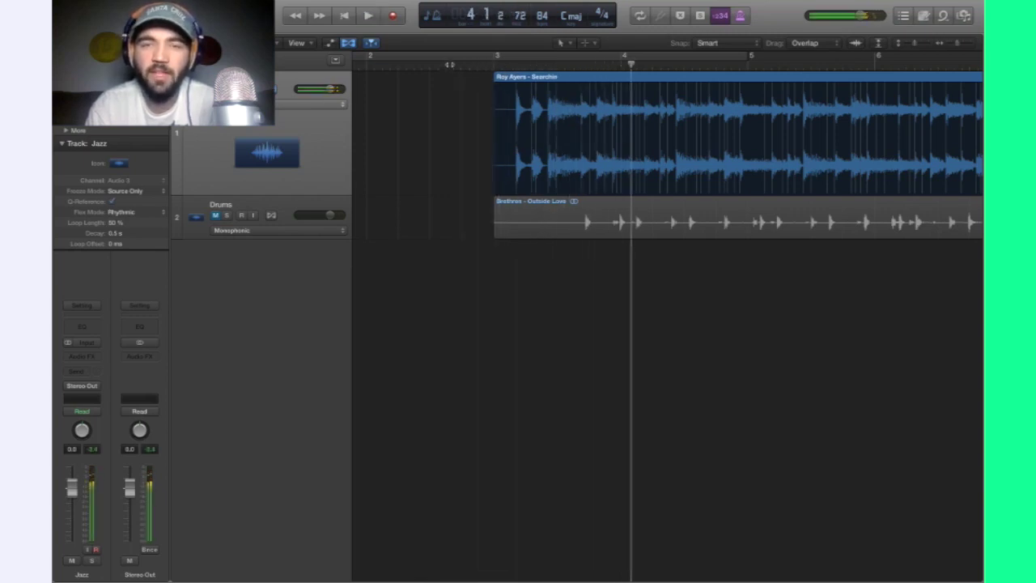
{"action": "left_click", "coordinate": [547, 91]}
{"action": "key", "text": "super+Right"}
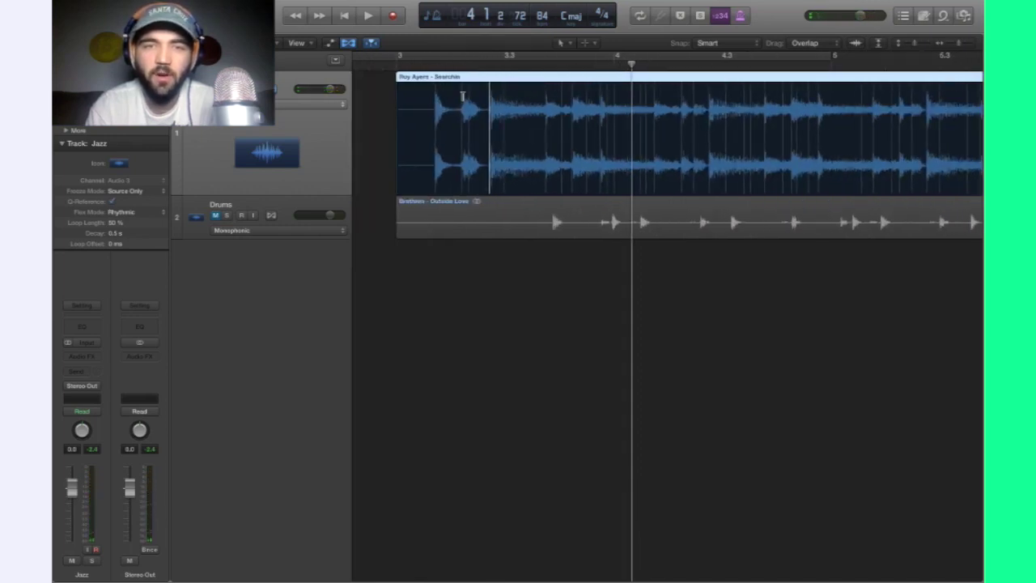
{"action": "scroll", "coordinate": [437, 102], "scroll_direction": "left", "scroll_amount": 3}
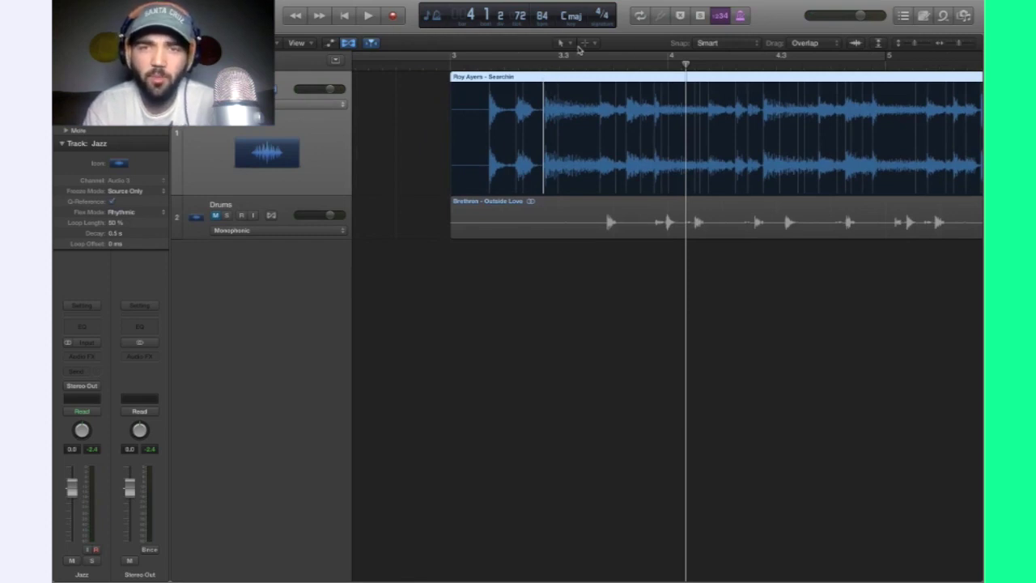
Set the secondary tool to Scissors and split the Roy Ayers region at the marked downbeat.
{"action": "left_click", "coordinate": [584, 42]}
{"action": "left_click", "coordinate": [625, 120]}
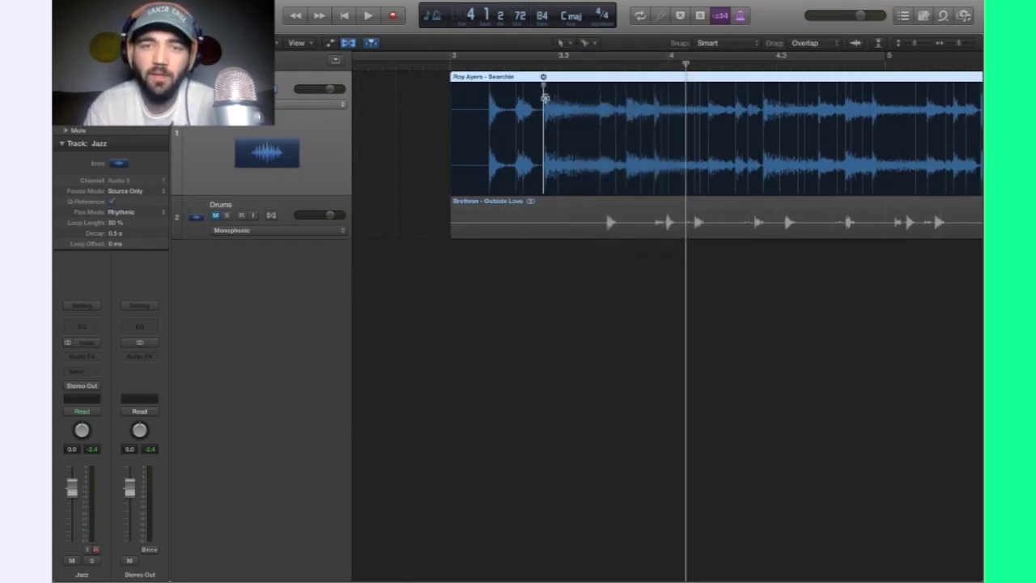
{"action": "left_click", "coordinate": [543, 77], "text": "super"}
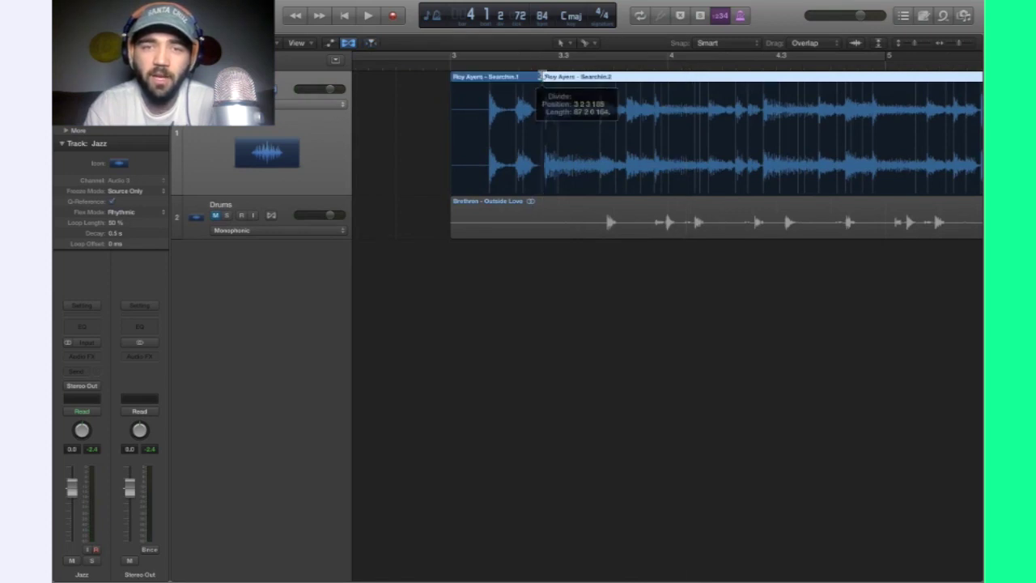
Delete the intro piece before the cut and move the remaining Roy Ayers region to the start of bar 1.
{"action": "left_click", "coordinate": [534, 77]}
{"action": "key", "text": "Delete"}
{"action": "scroll", "coordinate": [532, 79], "scroll_direction": "down", "scroll_amount": 2}
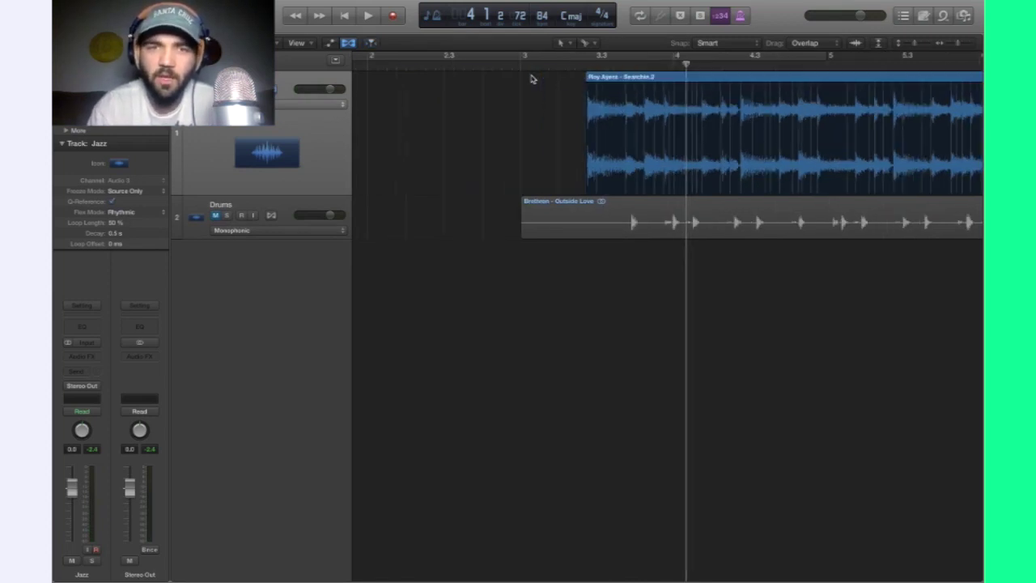
{"action": "scroll", "coordinate": [532, 79], "scroll_direction": "left", "scroll_amount": 3}
{"action": "scroll", "coordinate": [534, 79], "scroll_direction": "down", "scroll_amount": 6}
{"action": "left_click_drag", "start_coordinate": [514, 75], "coordinate": [449, 75]}
Examine closely how the start of the Roy Ayers region lines up with bar 1.
{"action": "key", "text": "super+Right"}
{"action": "key", "text": "super+Right"}
{"action": "key", "text": "super+Right"}
{"action": "scroll", "coordinate": [448, 75], "scroll_direction": "left", "scroll_amount": 2}
{"action": "double_click", "coordinate": [356, 64]}
{"action": "key", "text": "super+Right"}
{"action": "key", "text": "super+Right"}
{"action": "key", "text": "super+Right"}
{"action": "key", "text": "super+Right"}
{"action": "key", "text": "super+Right"}
{"action": "key", "text": "super+Right"}
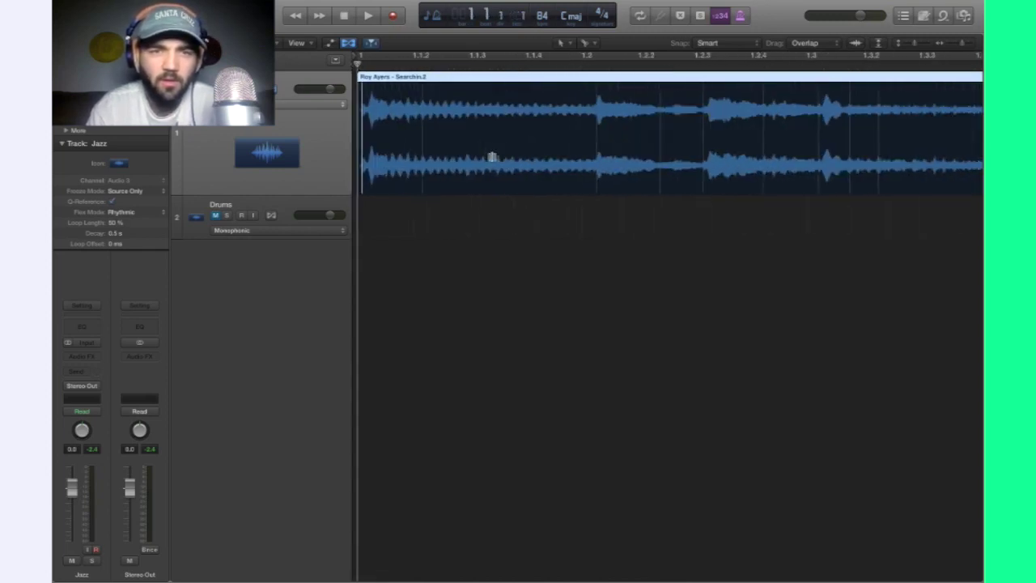
{"action": "scroll", "coordinate": [464, 84], "scroll_direction": "down", "scroll_amount": 5}
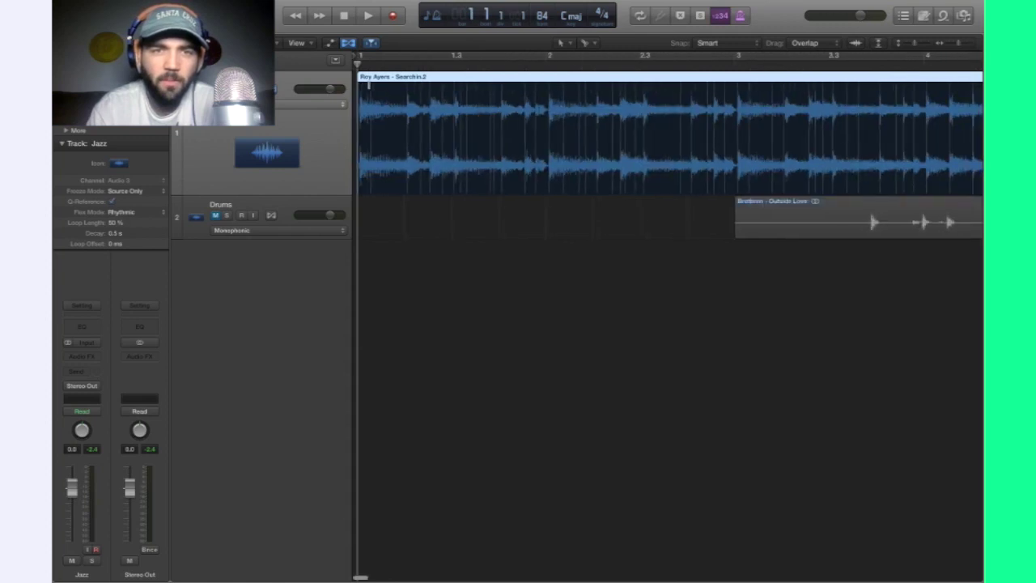
Extend the project start to before bar 1 and place the playhead at bar 0 beat 4.
{"action": "left_click", "coordinate": [427, 63]}
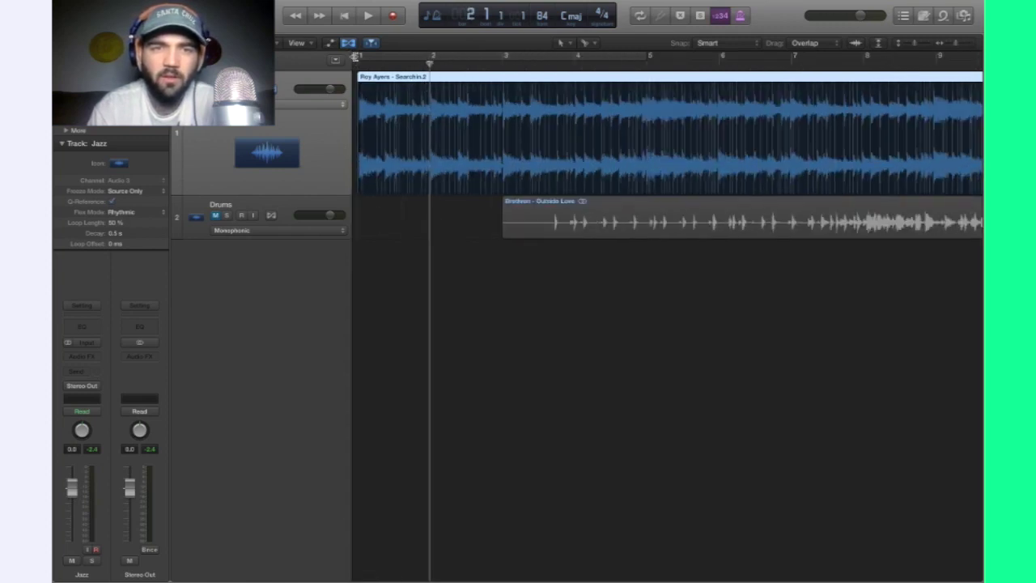
{"action": "left_click_drag", "start_coordinate": [355, 57], "coordinate": [301, 67]}
{"action": "left_click", "coordinate": [393, 66]}
Shift the Roy Ayers region slightly earlier so its first transient falls exactly on bar 1.
{"action": "key", "text": "super+Right"}
{"action": "key", "text": "super+Right"}
{"action": "key", "text": "super+Right"}
{"action": "key", "text": "super+Right"}
{"action": "key", "text": "super+Right"}
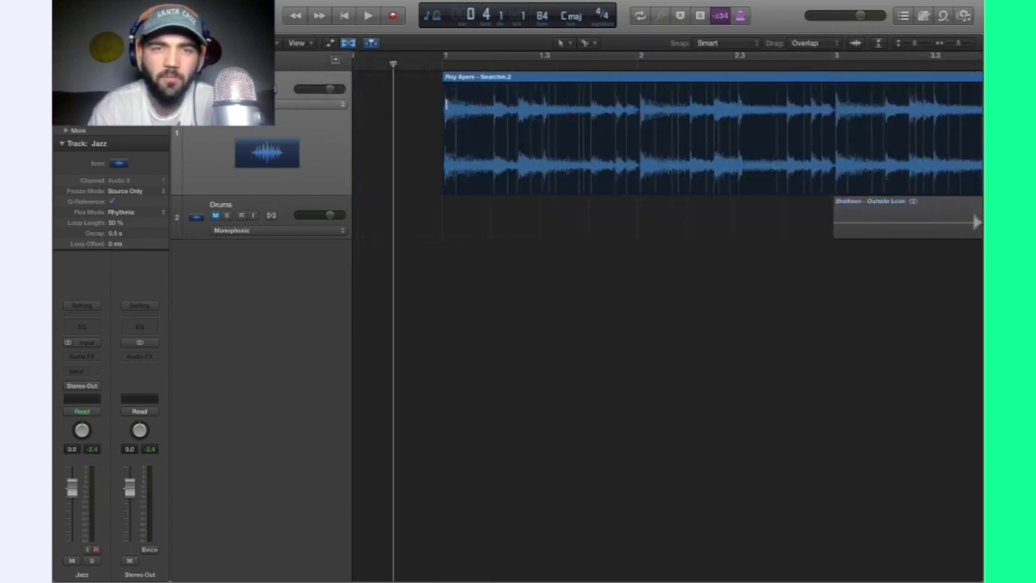
{"action": "left_click", "coordinate": [485, 65]}
{"action": "key", "text": "super+Right"}
{"action": "key", "text": "super+Right"}
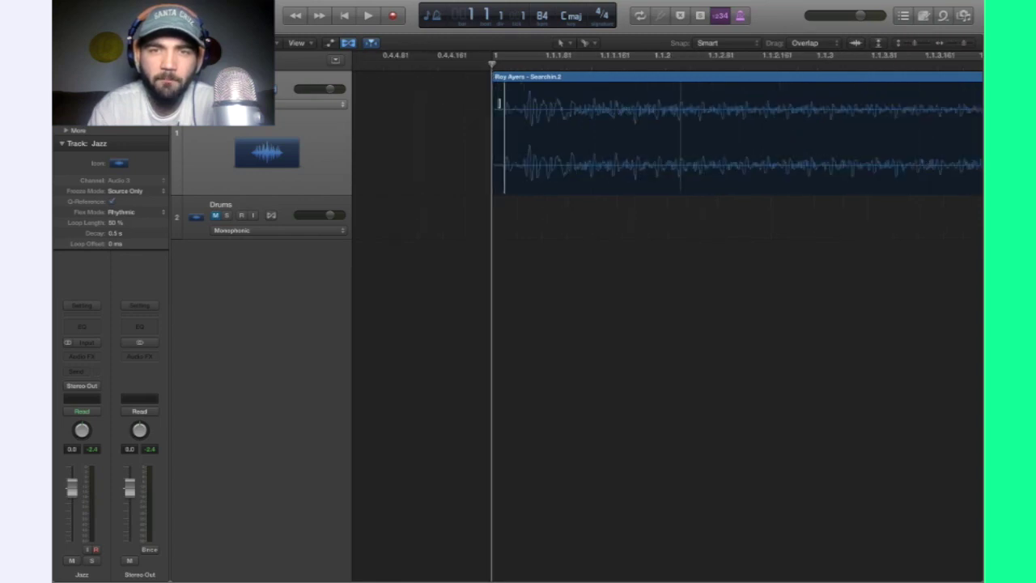
{"action": "left_click_drag", "start_coordinate": [533, 79], "coordinate": [492, 79]}
Play the start of the shifted Roy Ayers region to check its timing at bar 1.
{"action": "key", "text": "space"}
{"action": "key", "text": "space"}
{"action": "scroll", "coordinate": [490, 79], "scroll_direction": "left", "scroll_amount": 10}
{"action": "key", "text": "super+Left"}
{"action": "key", "text": "super+Left"}
{"action": "key", "text": "super+Left"}
{"action": "key", "text": "super+Left"}
{"action": "key", "text": "super+Left"}
{"action": "key", "text": "super+Left"}
{"action": "left_click", "coordinate": [419, 65]}
{"action": "key", "text": "super+Right"}
{"action": "key", "text": "super+Right"}
{"action": "key", "text": "super+Right"}
{"action": "key", "text": "super+Right"}
{"action": "key", "text": "super+Right"}
{"action": "key", "text": "super+Right"}
{"action": "key", "text": "space"}
{"action": "key", "text": "space"}
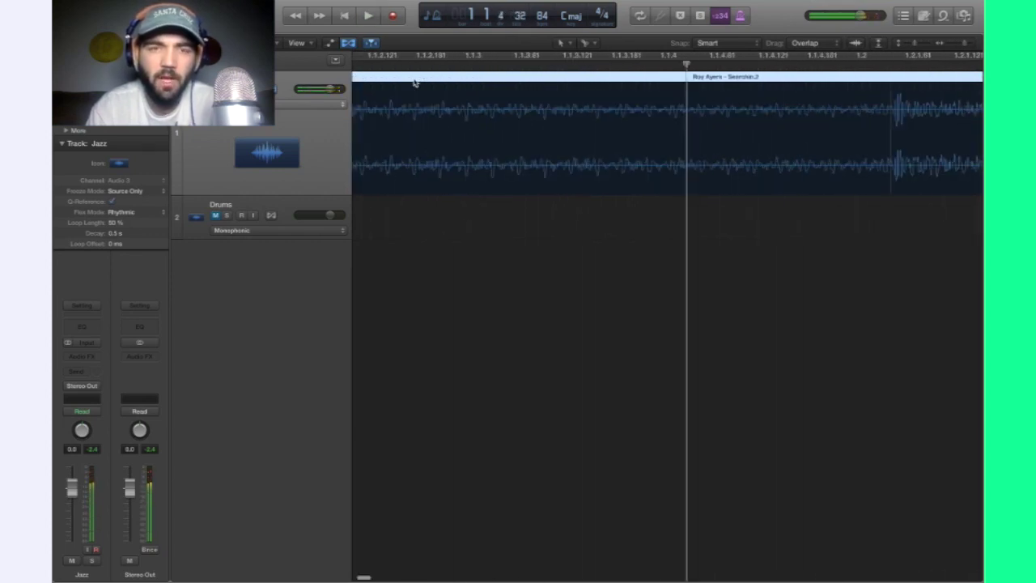
Split the Roy Ayers region at bar 1 and delete the short sliver before it.
{"action": "scroll", "coordinate": [395, 80], "scroll_direction": "left", "scroll_amount": 6}
{"action": "scroll", "coordinate": [394, 80], "scroll_direction": "left", "scroll_amount": 4}
{"action": "scroll", "coordinate": [395, 80], "scroll_direction": "right", "scroll_amount": 3}
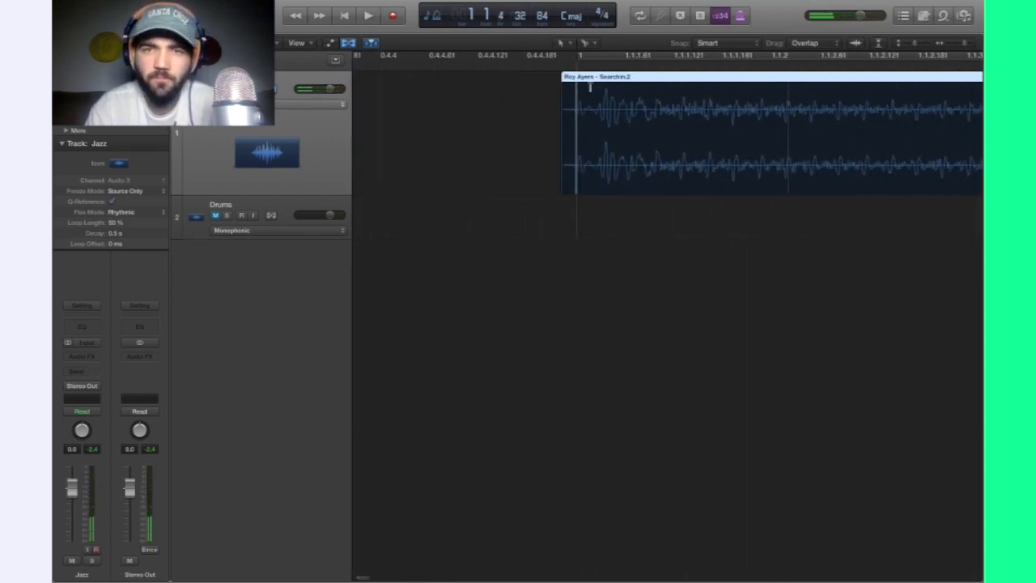
{"action": "left_click", "coordinate": [579, 68]}
{"action": "key", "text": "super+t"}
{"action": "left_click", "coordinate": [566, 77]}
{"action": "key", "text": "BackSpace"}
{"action": "key", "text": "super+Left"}
{"action": "key", "text": "super+Left"}
{"action": "key", "text": "super+Left"}
{"action": "key", "text": "super+Left"}
{"action": "key", "text": "super+Left"}
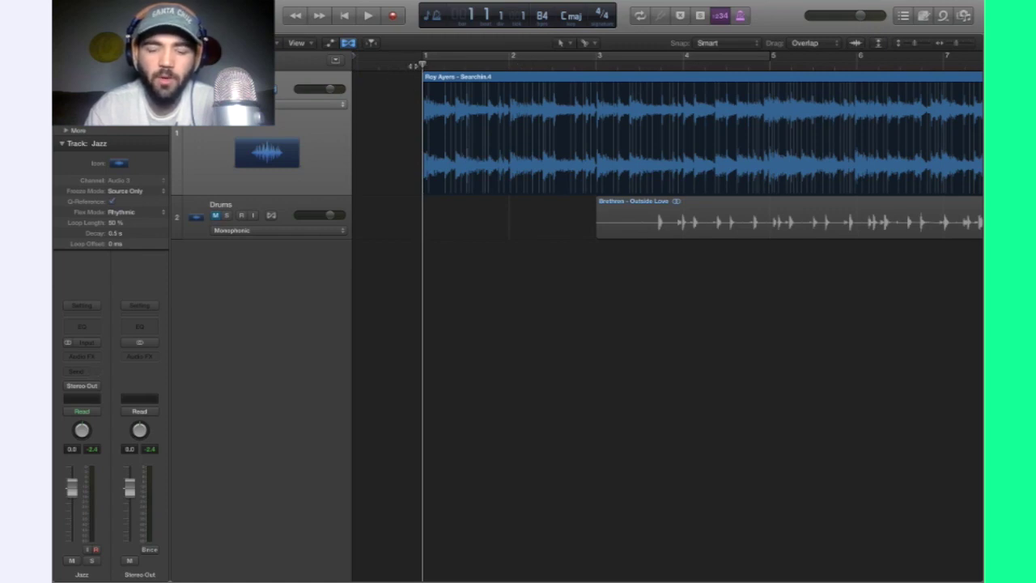
Play the Jazz track from bar 0 beat 4 into bar 2 to check its timing.
{"action": "left_click", "coordinate": [405, 64]}
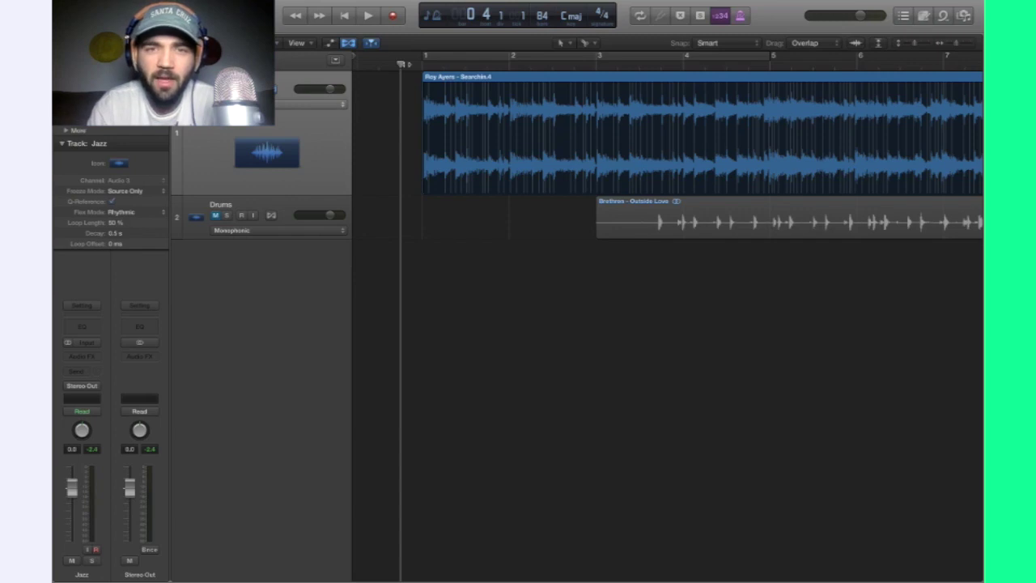
{"action": "key", "text": "space"}
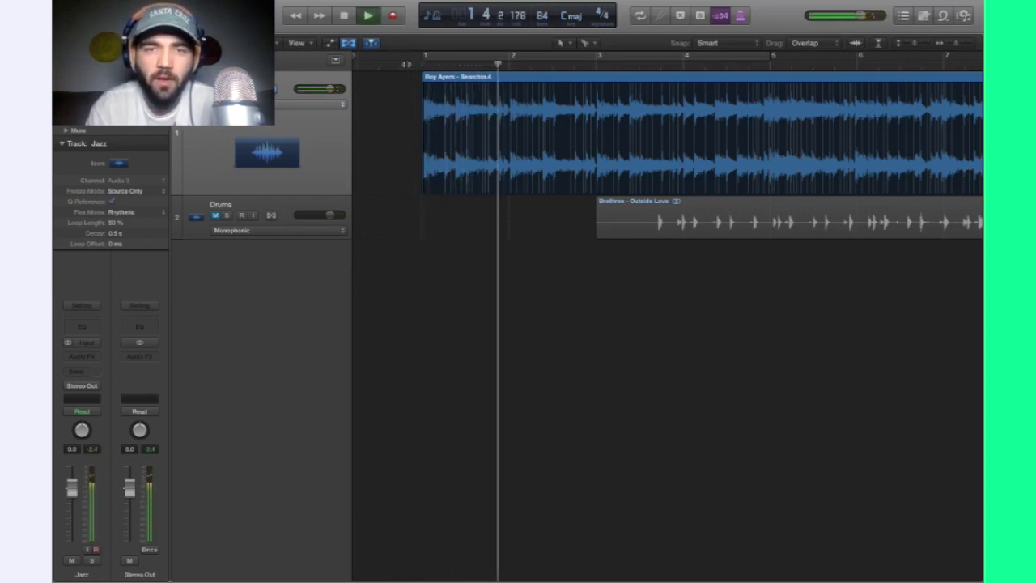
{"action": "key", "text": "space"}
Add a flex marker on the bar 2 downbeat transient of the Jazz region and align it to the bar line.
{"action": "left_click", "coordinate": [510, 89]}
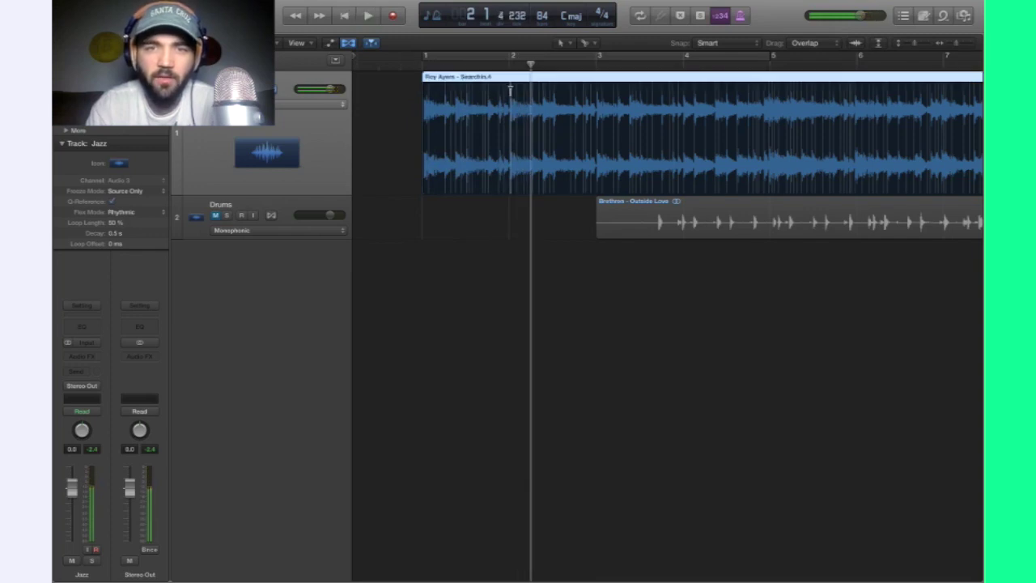
{"action": "key", "text": "super+Right"}
{"action": "key", "text": "super+Right"}
{"action": "key", "text": "super+Right"}
{"action": "key", "text": "super+Right"}
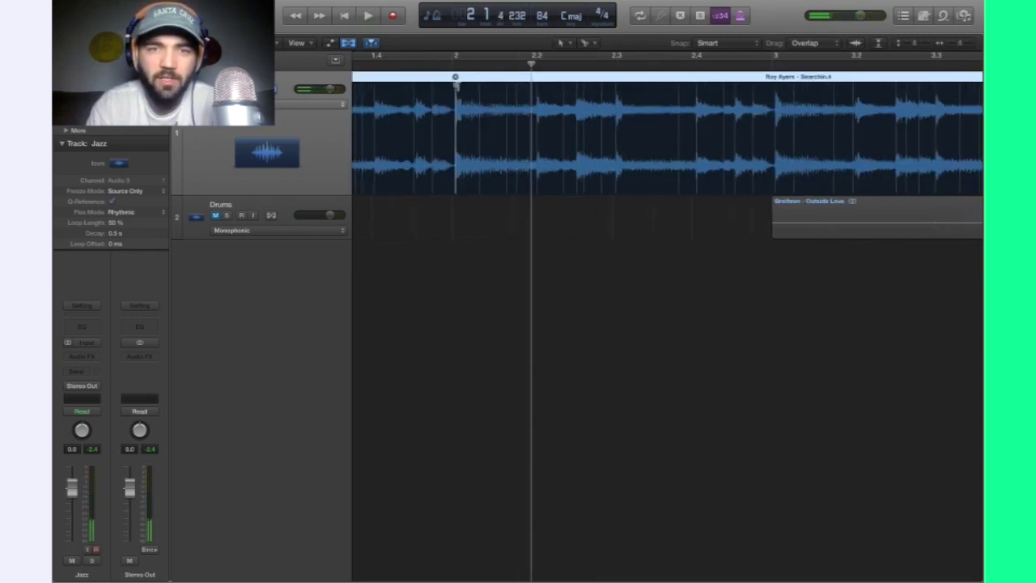
{"action": "left_click", "coordinate": [455, 103]}
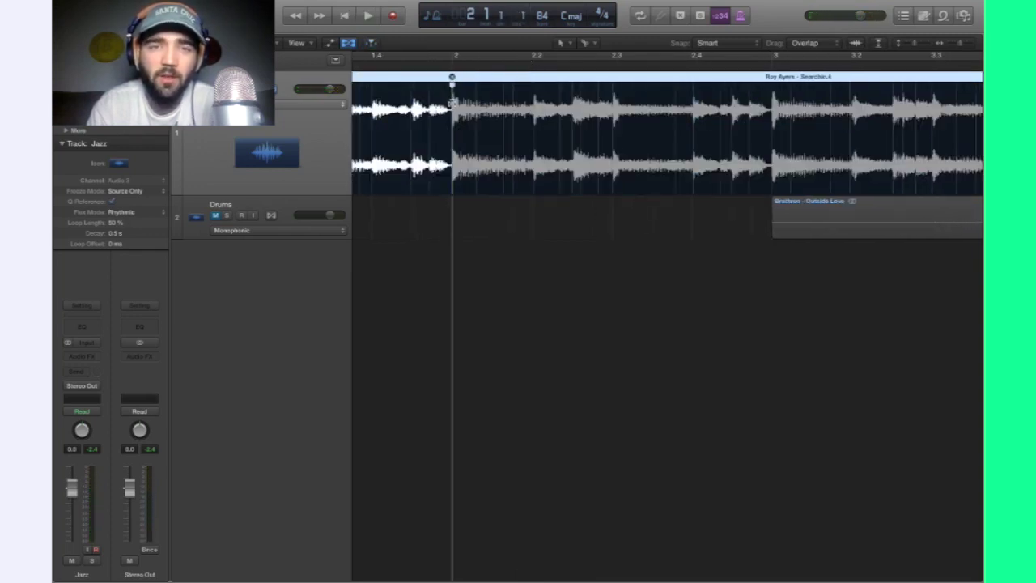
Turn on the metronome and play the Jazz track from just before bar 1 through bar 2.
{"action": "key", "text": "super+Left"}
{"action": "key", "text": "super+Left"}
{"action": "key", "text": "super+Left"}
{"action": "key", "text": "super+Left"}
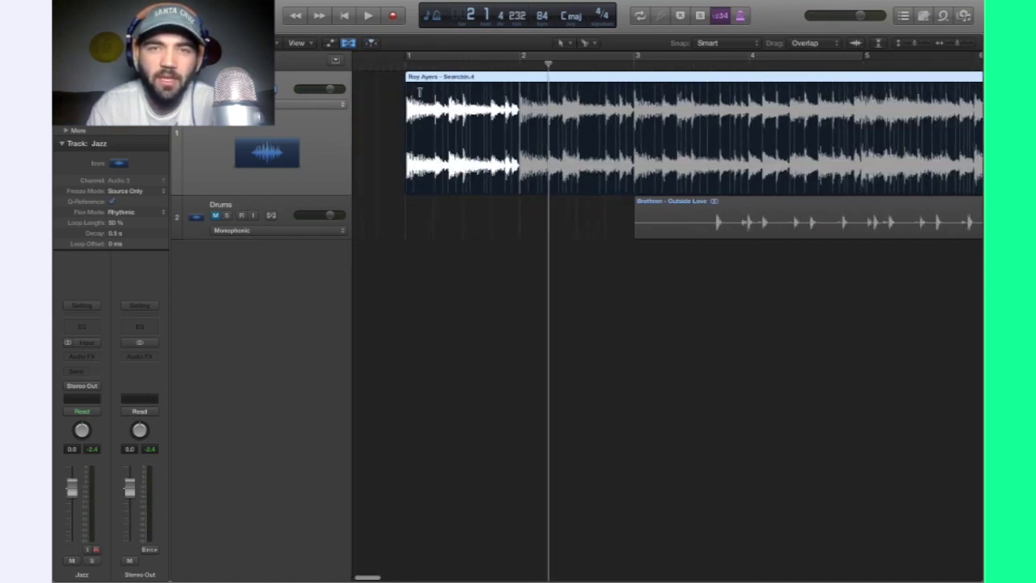
{"action": "left_click", "coordinate": [390, 64]}
{"action": "mouse_move", "coordinate": [748, 14]}
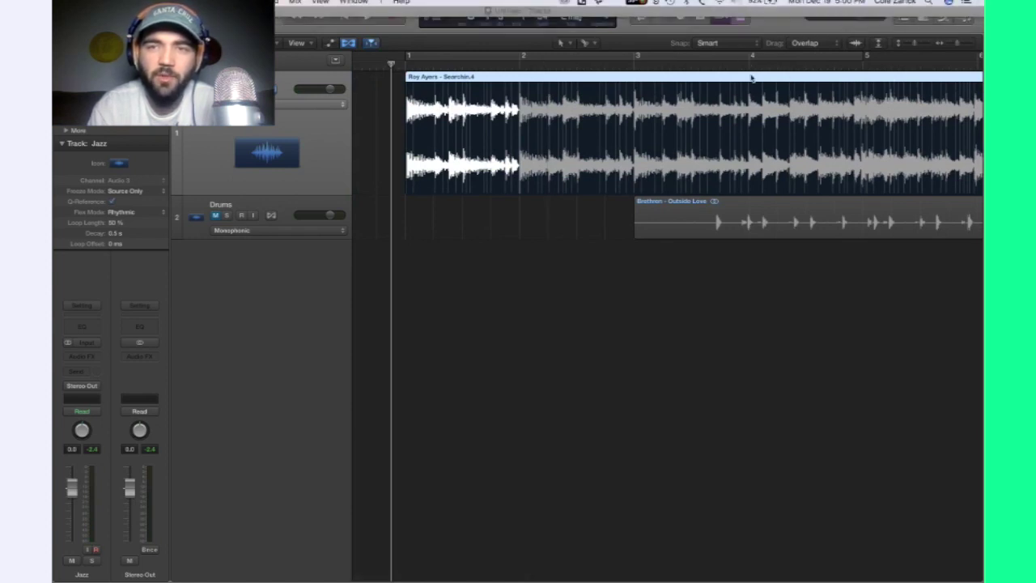
{"action": "key", "text": "space"}
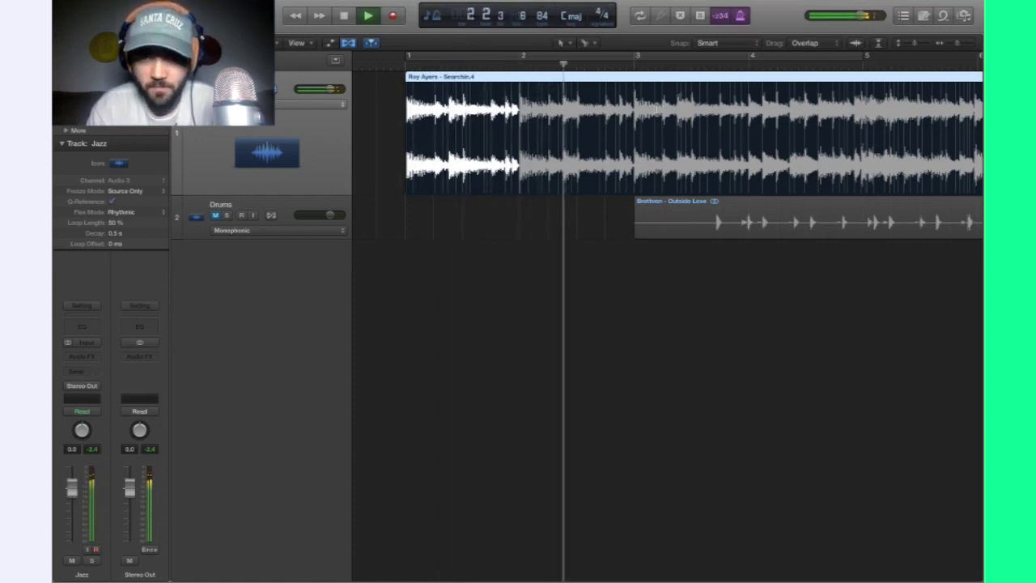
{"action": "key", "text": "space"}
Add a flex marker on the Jazz region's bar 3 downbeat and align it to the bar line.
{"action": "key", "text": "super+Right"}
{"action": "key", "text": "super+Right"}
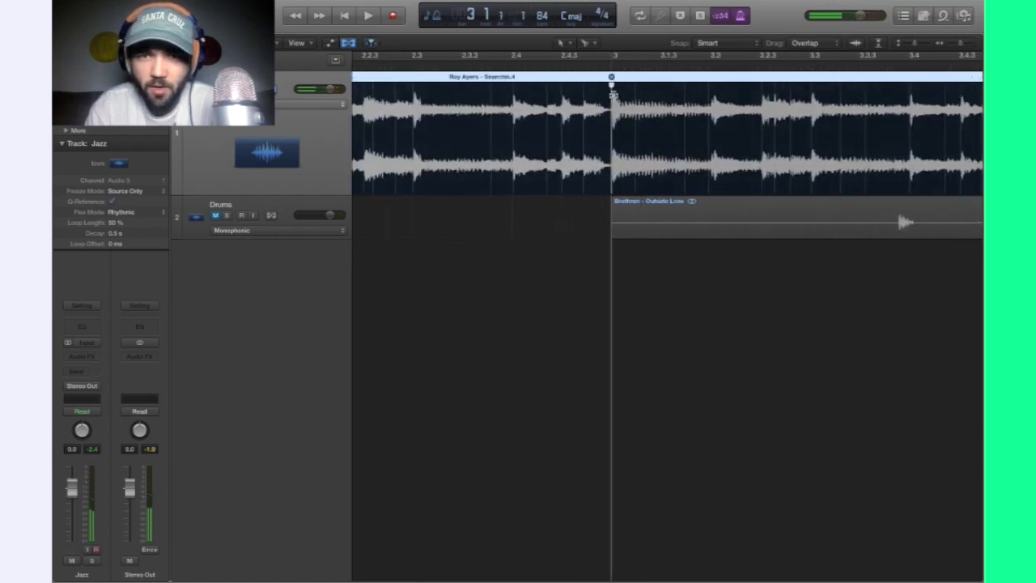
{"action": "key", "text": "super+Left"}
{"action": "key", "text": "super+Left"}
{"action": "key", "text": "super+Left"}
Play on from bar 3 into bar 5 and pin the Jazz region's bar 4 downbeat with a flex marker.
{"action": "key", "text": "space"}
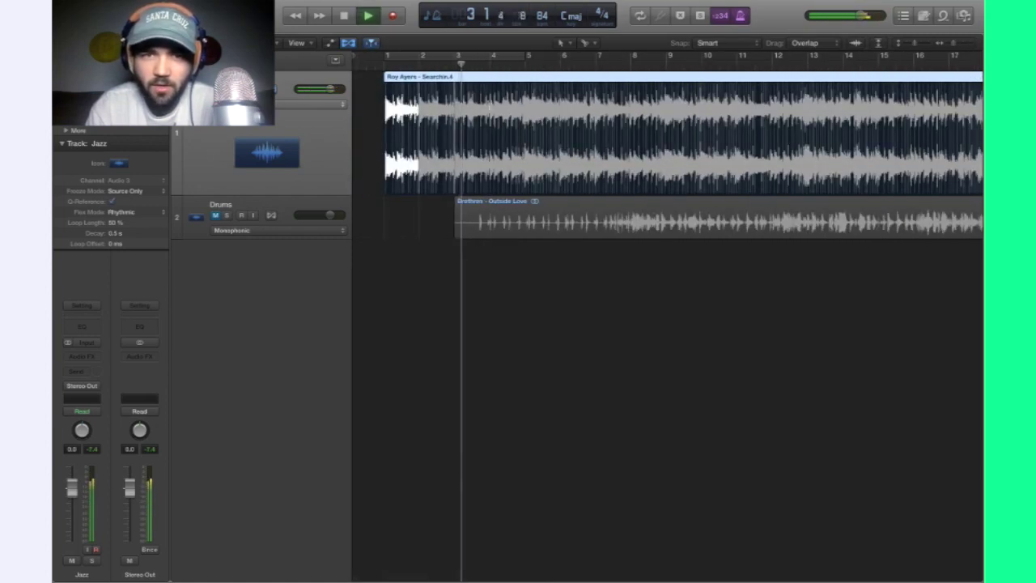
{"action": "key", "text": "super+Right"}
{"action": "key", "text": "super+Right"}
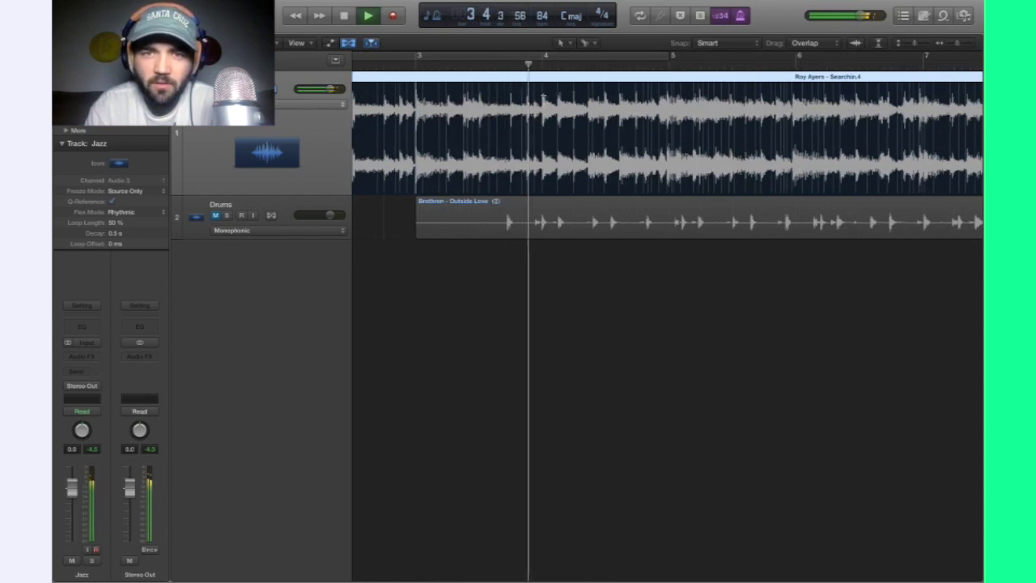
{"action": "scroll", "coordinate": [605, 113], "scroll_direction": "right", "scroll_amount": 2}
{"action": "key", "text": "space"}
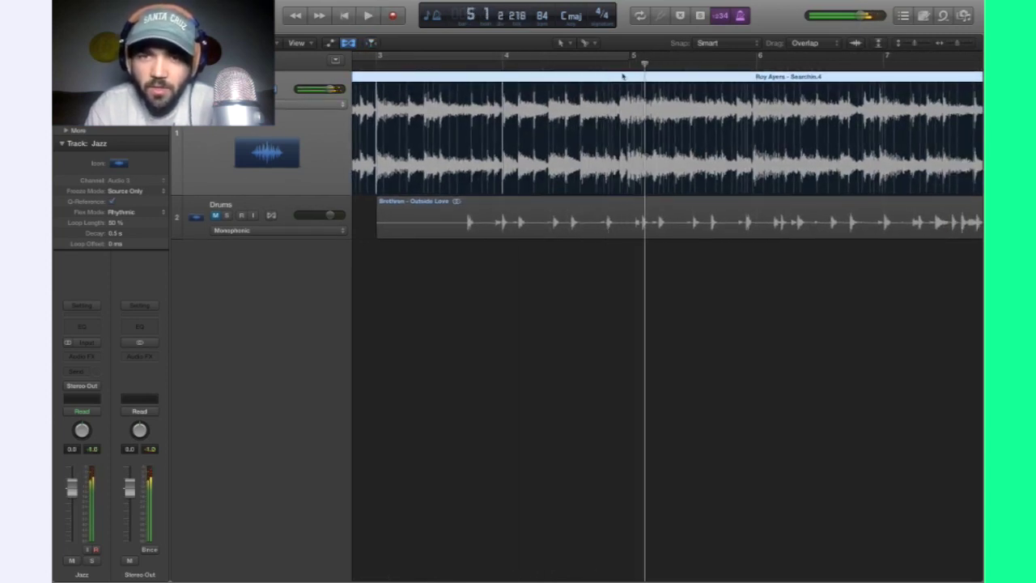
Replay the passage into bar 5 and align that downbeat transient to the bar line with a flex marker.
{"action": "left_click", "coordinate": [593, 64]}
{"action": "key", "text": "super+Right"}
{"action": "key", "text": "super+Right"}
{"action": "key", "text": "space"}
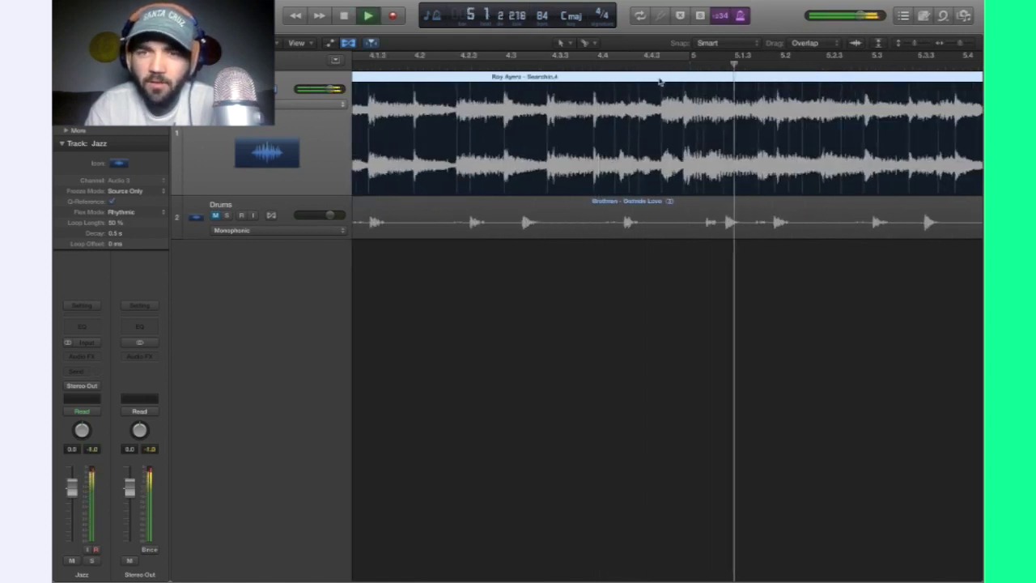
{"action": "key", "text": "space"}
{"action": "left_click", "coordinate": [684, 95]}
{"action": "key", "text": "super+Left"}
Play the transition into bar 5 against the metronome to check the aligned downbeat.
{"action": "left_click", "coordinate": [704, 60]}
{"action": "key", "text": "space"}
{"action": "key", "text": "super+Right"}
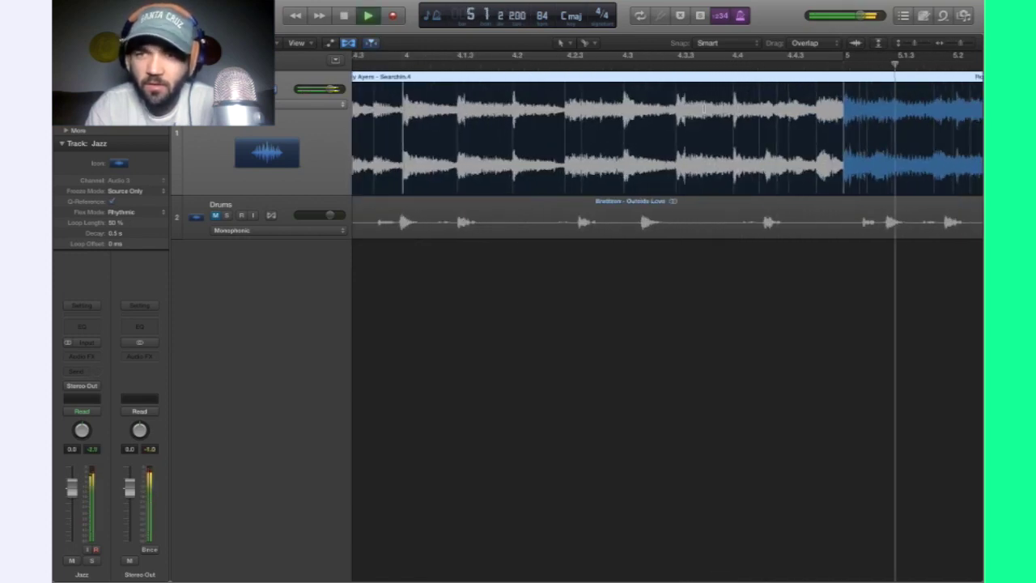
{"action": "key", "text": "space"}
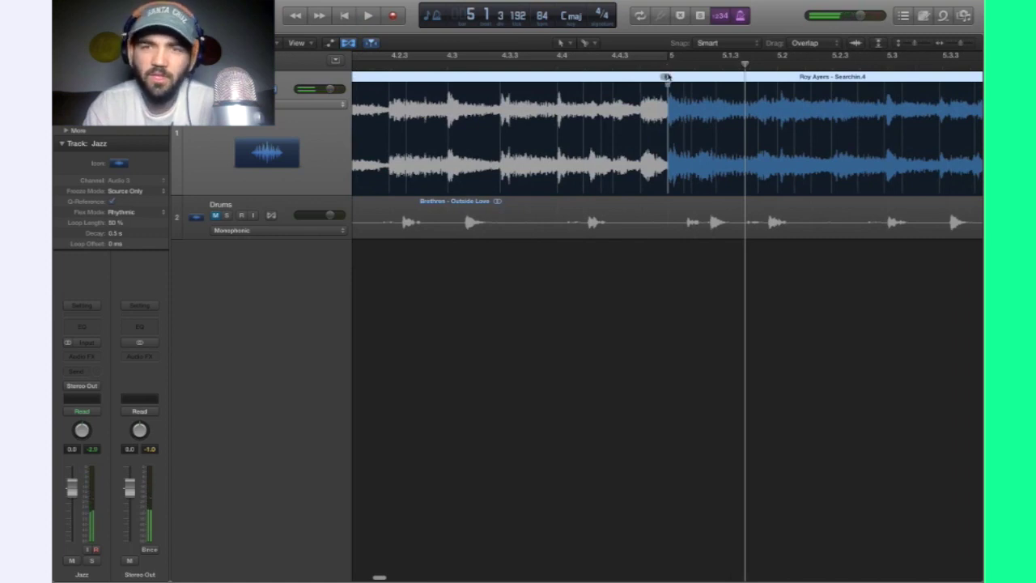
Split the Roy Ayers region at bar 5 and delete everything after the cut, keeping the first four bars.
{"action": "left_click", "coordinate": [667, 76], "text": "super"}
{"action": "key", "text": "super+Left"}
{"action": "key", "text": "super+Left"}
{"action": "key", "text": "super+Left"}
{"action": "key", "text": "super+Left"}
{"action": "key", "text": "super+Left"}
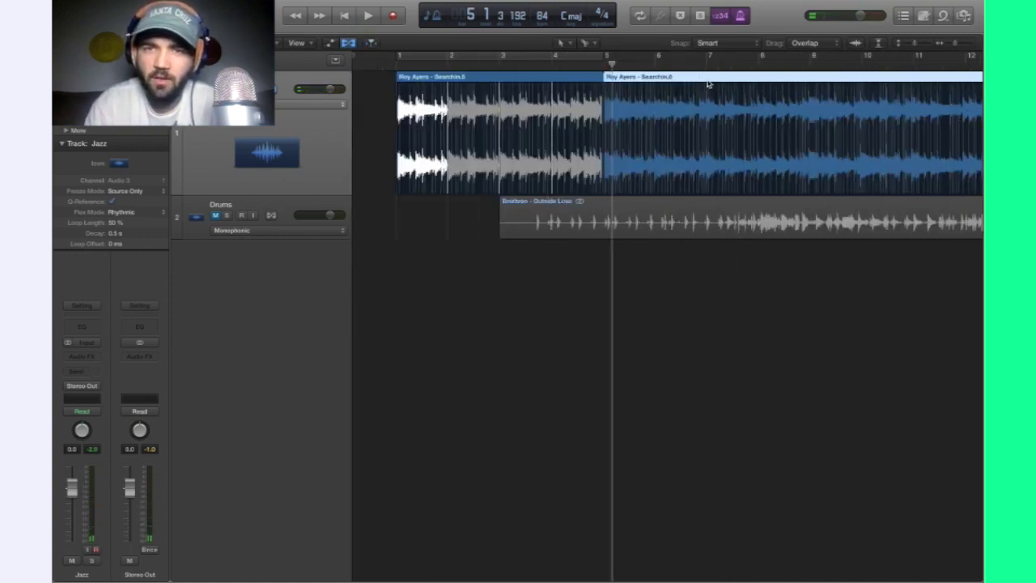
{"action": "key", "text": "BackSpace"}
Copy the four-bar Roy Ayers loop and paste the duplicate at bar 5.
{"action": "left_click", "coordinate": [547, 78]}
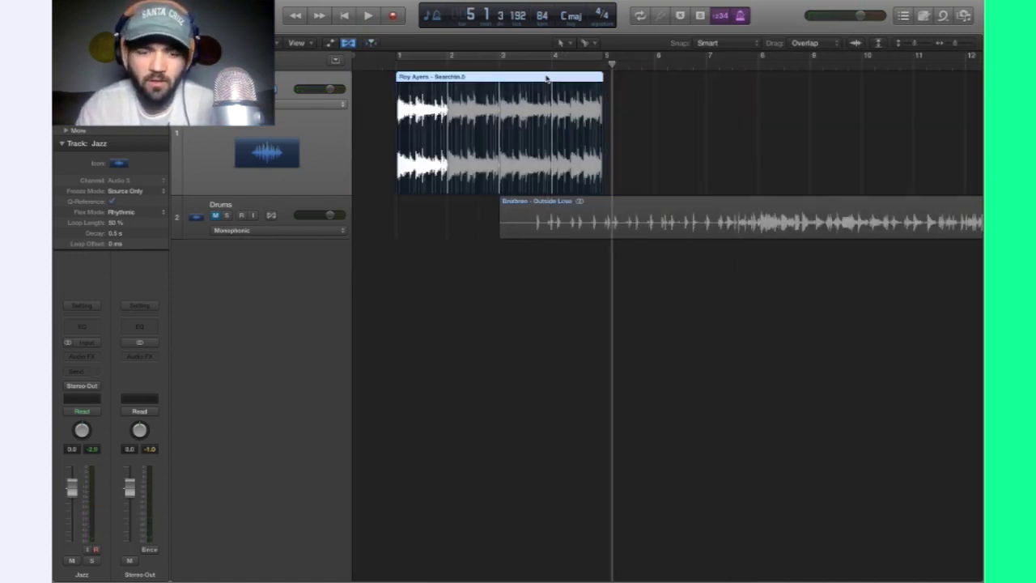
{"action": "left_click", "coordinate": [603, 64]}
{"action": "key", "text": "super+v"}
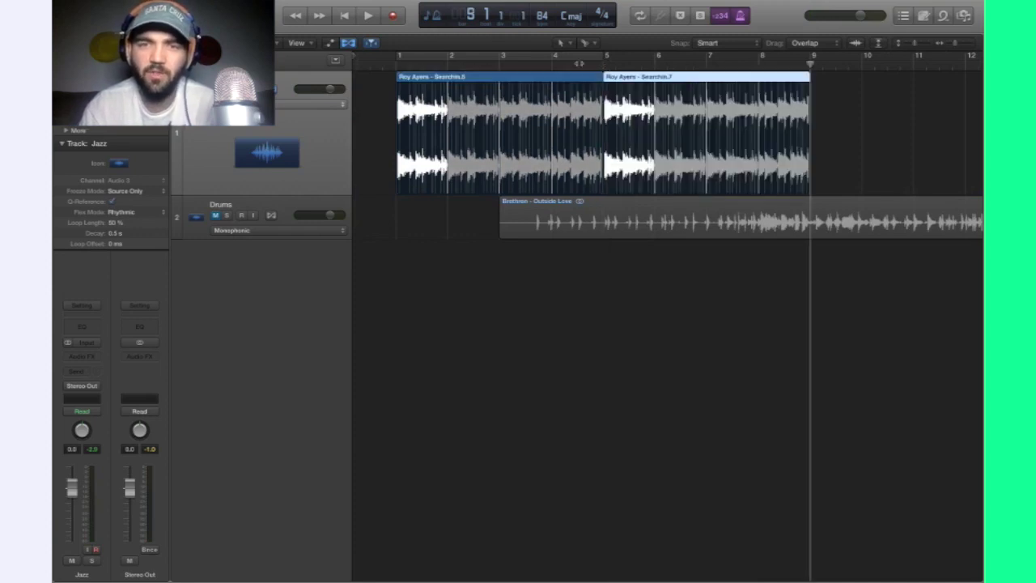
Play across the seam between the two four-bar loops to check the transition at bar 5.
{"action": "left_click", "coordinate": [565, 64]}
{"action": "key", "text": "space"}
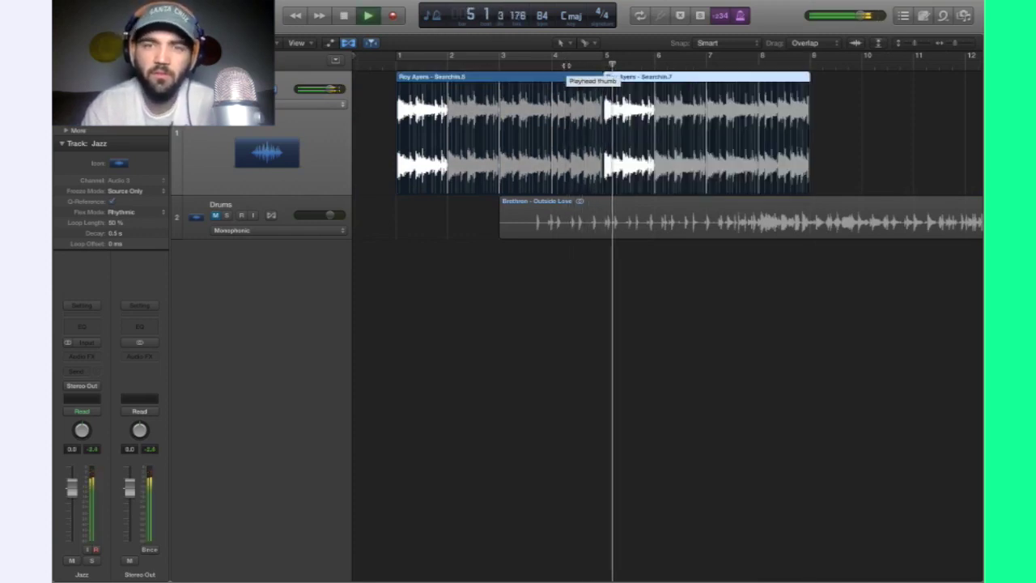
{"action": "key", "text": "space"}
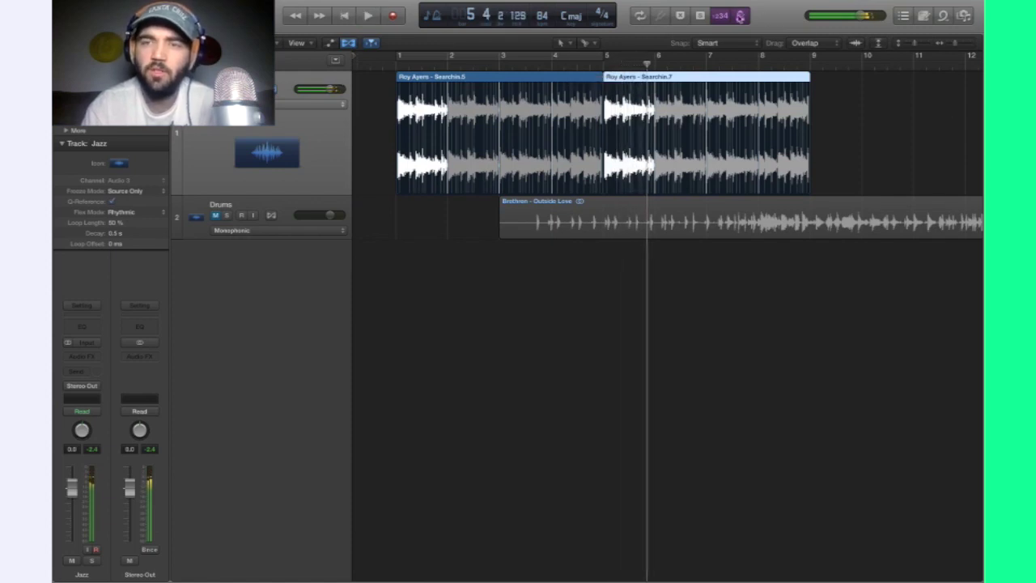
Turn off the metronome and paste a copy of both four-bar Roy Ayers loops at bar 9.
{"action": "left_click", "coordinate": [740, 16]}
{"action": "left_click_drag", "start_coordinate": [852, 113], "coordinate": [593, 68]}
{"action": "left_click", "coordinate": [808, 63]}
{"action": "key", "text": "super+v"}
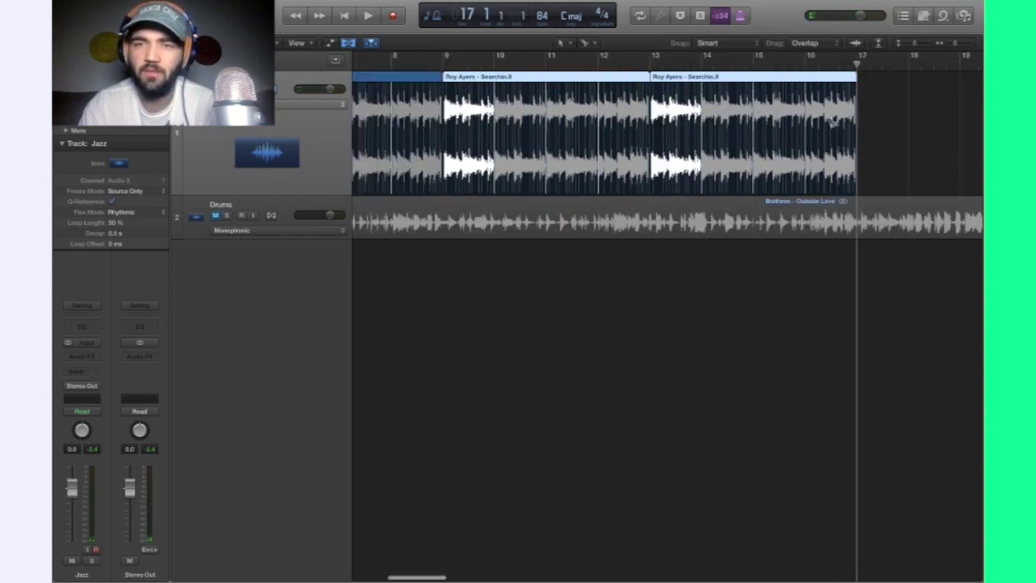
{"action": "scroll", "coordinate": [831, 120], "scroll_direction": "down", "scroll_amount": 5}
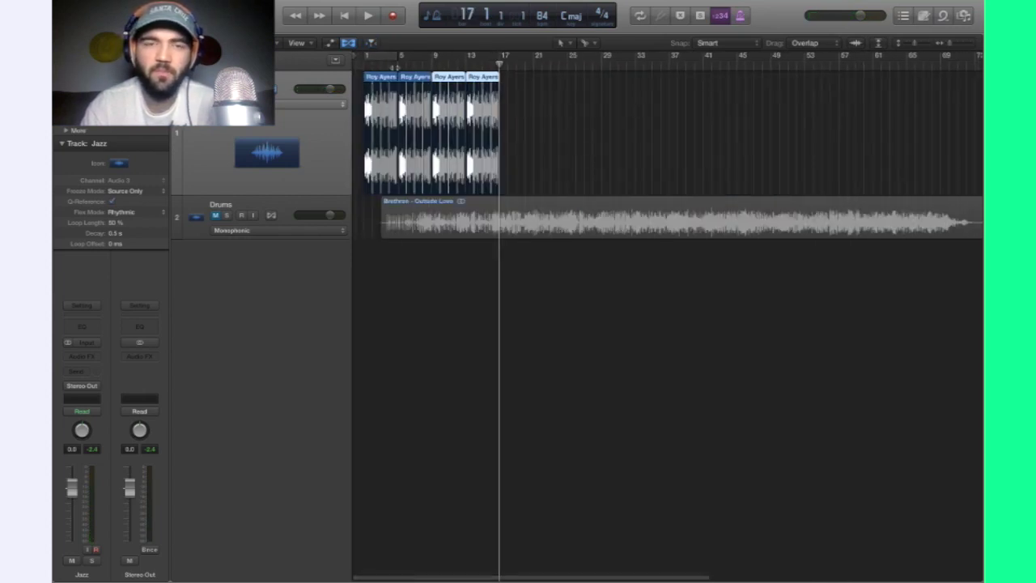
{"action": "left_click", "coordinate": [400, 64]}
{"action": "scroll", "coordinate": [568, 150], "scroll_direction": "right", "scroll_amount": 1}
{"action": "left_click", "coordinate": [580, 146]}
{"action": "scroll", "coordinate": [474, 131], "scroll_direction": "up", "scroll_amount": 5}
{"action": "key", "text": "super+Left"}
{"action": "key", "text": "super+Left"}
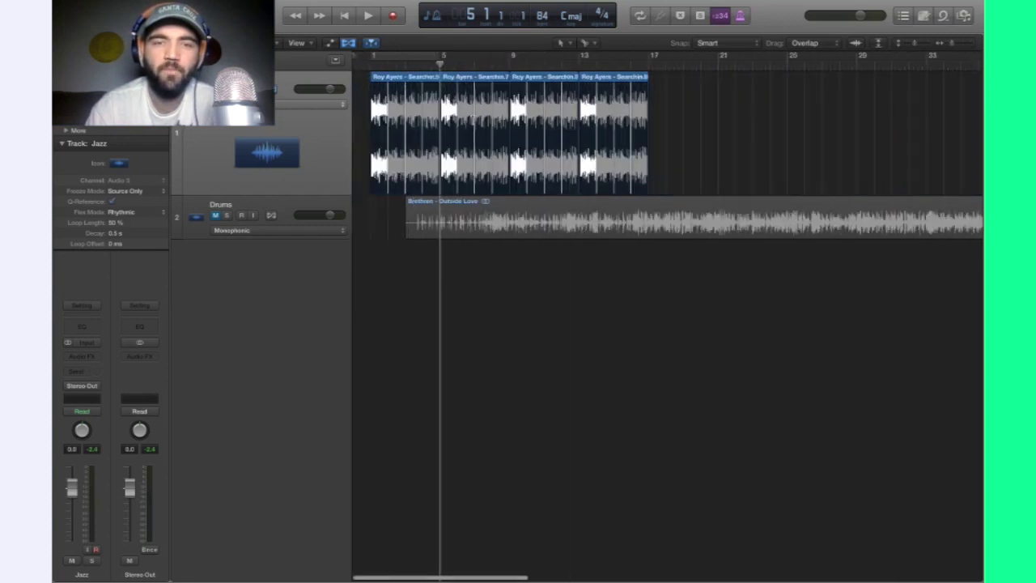
Unmute the Drums track and enable Flex on it in Polyphonic mode, with its lane enlarged.
{"action": "left_click", "coordinate": [315, 173]}
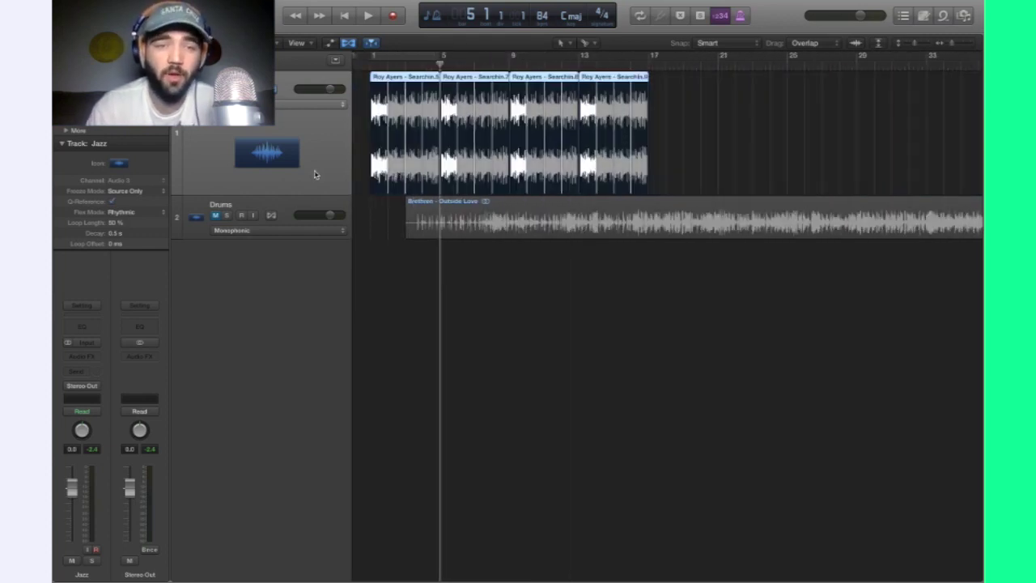
{"action": "left_click", "coordinate": [228, 214]}
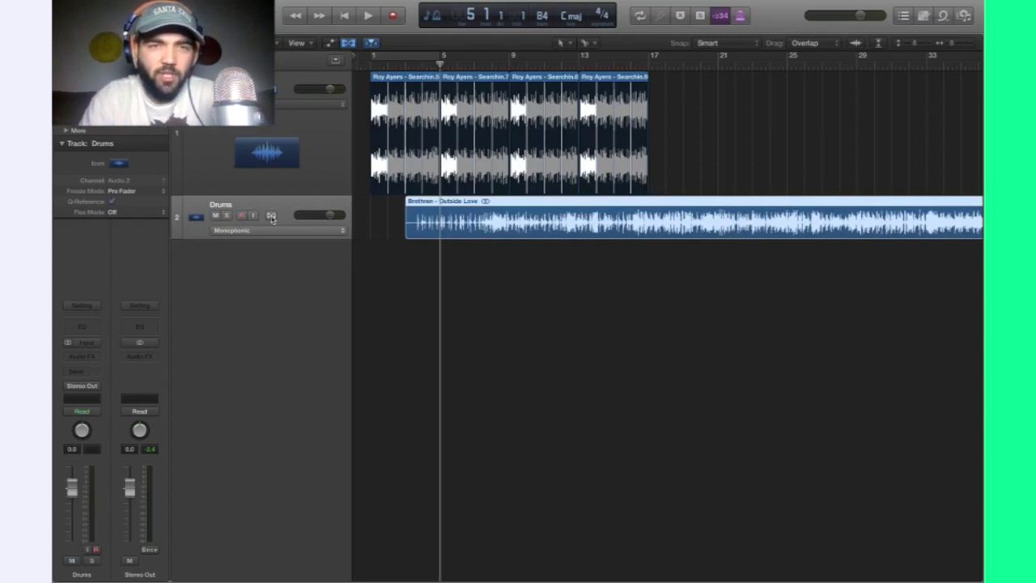
{"action": "left_click", "coordinate": [272, 216]}
{"action": "key", "text": "super+Right"}
{"action": "key", "text": "super+Right"}
{"action": "left_click_drag", "start_coordinate": [326, 237], "coordinate": [324, 280]}
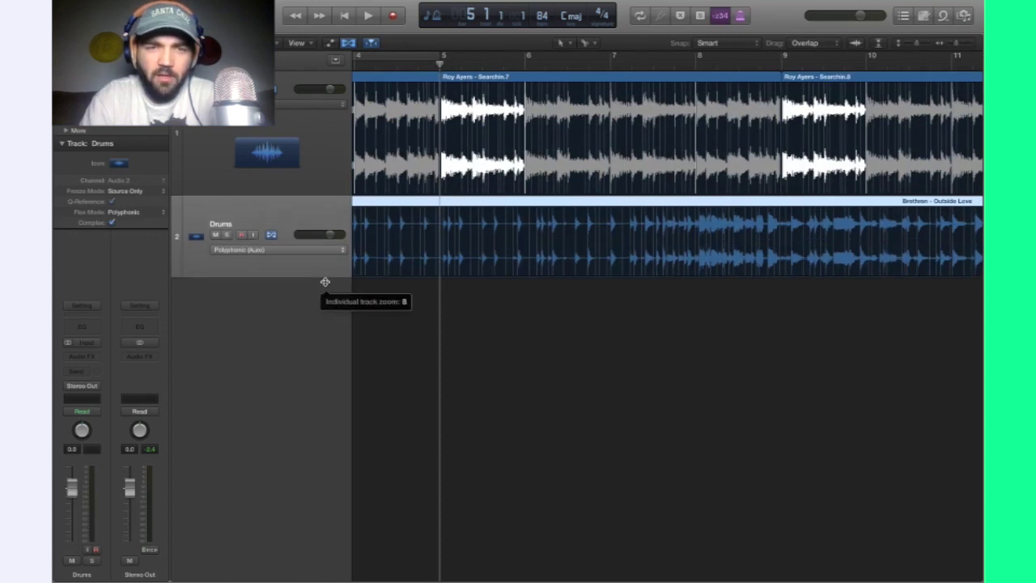
{"action": "left_click_drag", "start_coordinate": [327, 193], "coordinate": [326, 176]}
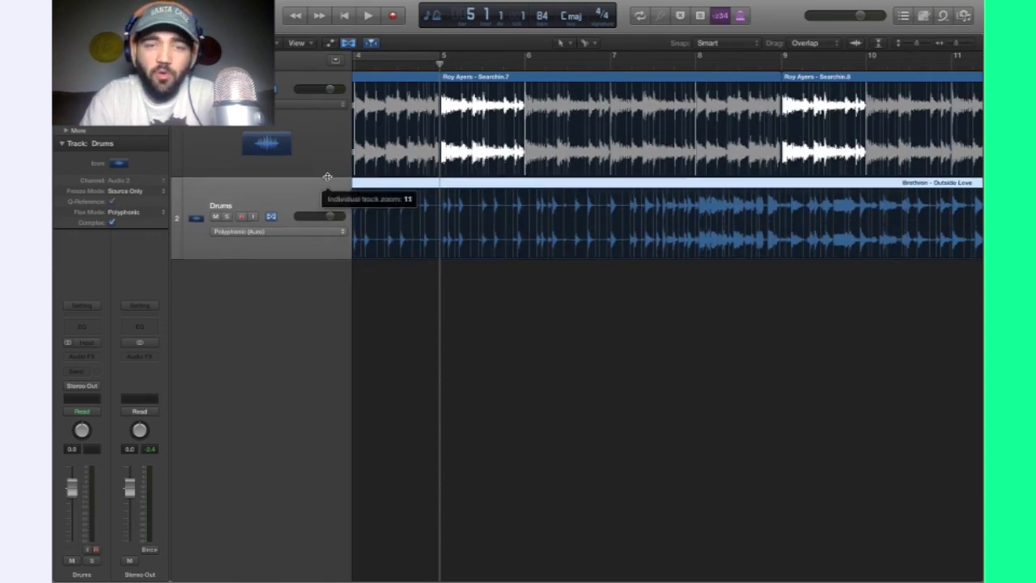
Move the Brethren drum region earlier so its first hit falls near bar 1, and mute the Jazz track.
{"action": "scroll", "coordinate": [579, 225], "scroll_direction": "left", "scroll_amount": 5}
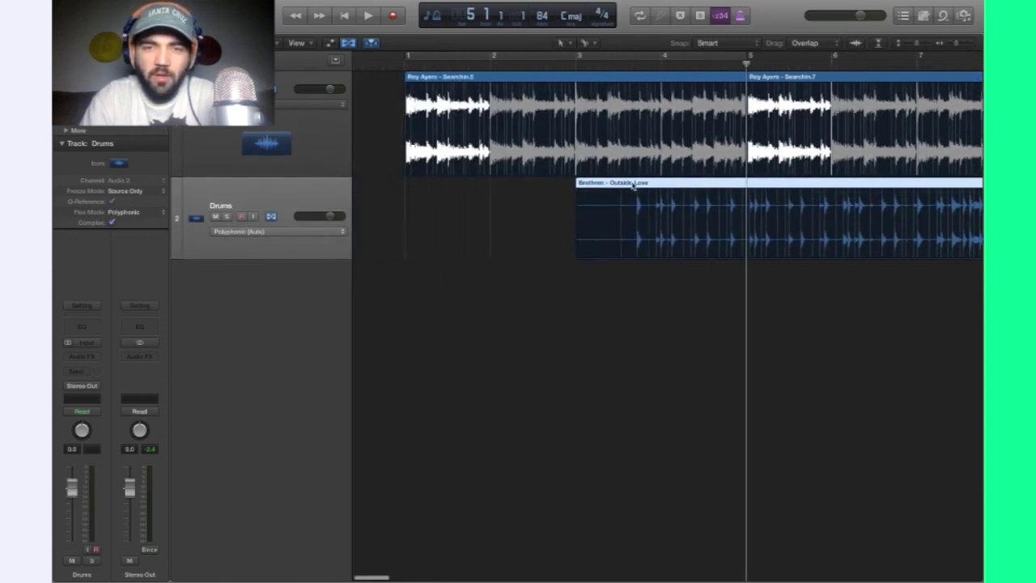
{"action": "left_click_drag", "start_coordinate": [634, 184], "coordinate": [408, 184]}
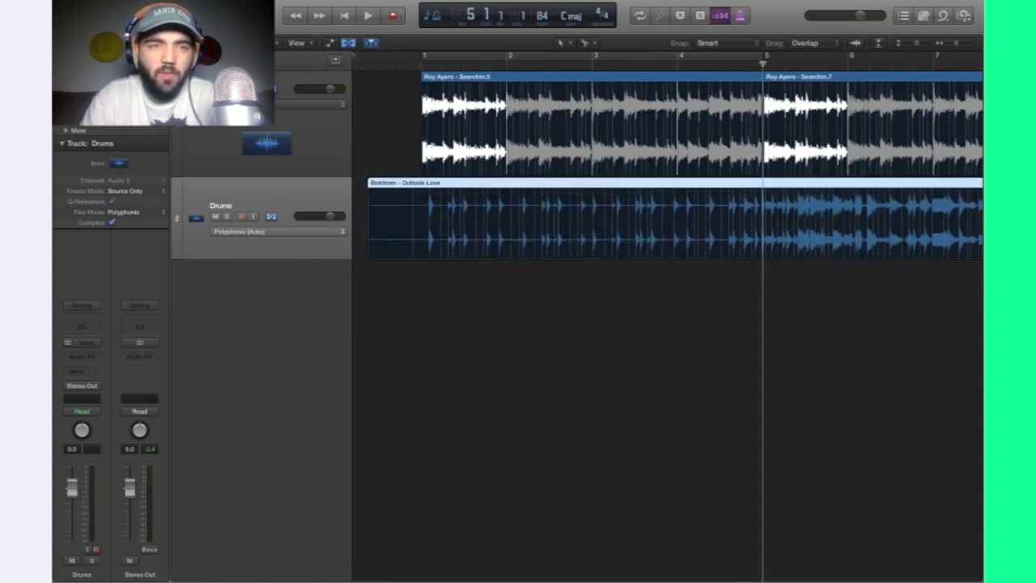
{"action": "left_click", "coordinate": [216, 89]}
Play the drums alone from just before bar 1 to locate the first downbeat hit.
{"action": "left_click", "coordinate": [401, 65]}
{"action": "key", "text": "space"}
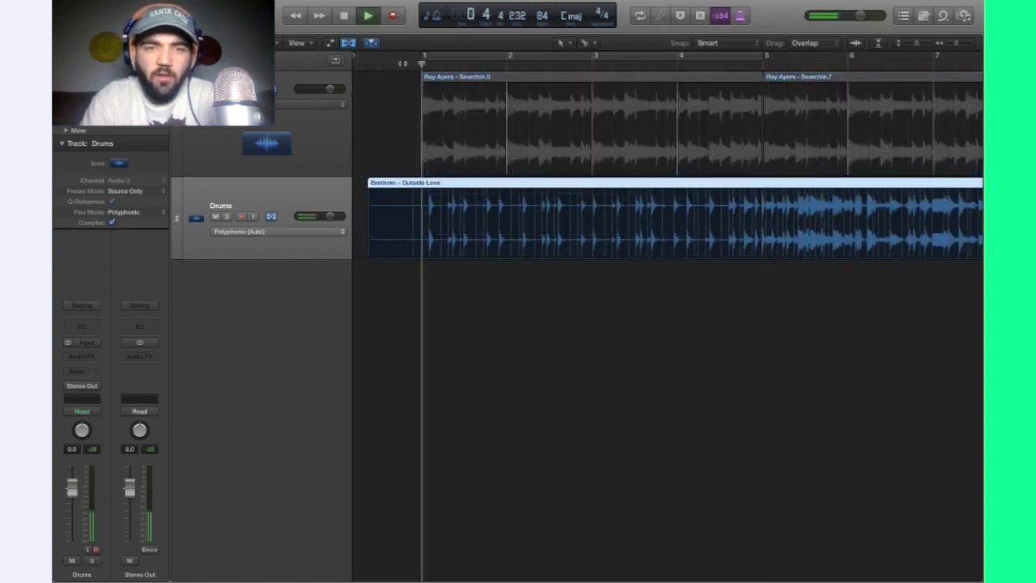
{"action": "key", "text": "super+Right"}
{"action": "key", "text": "super+Right"}
{"action": "key", "text": "super+Right"}
{"action": "key", "text": "space"}
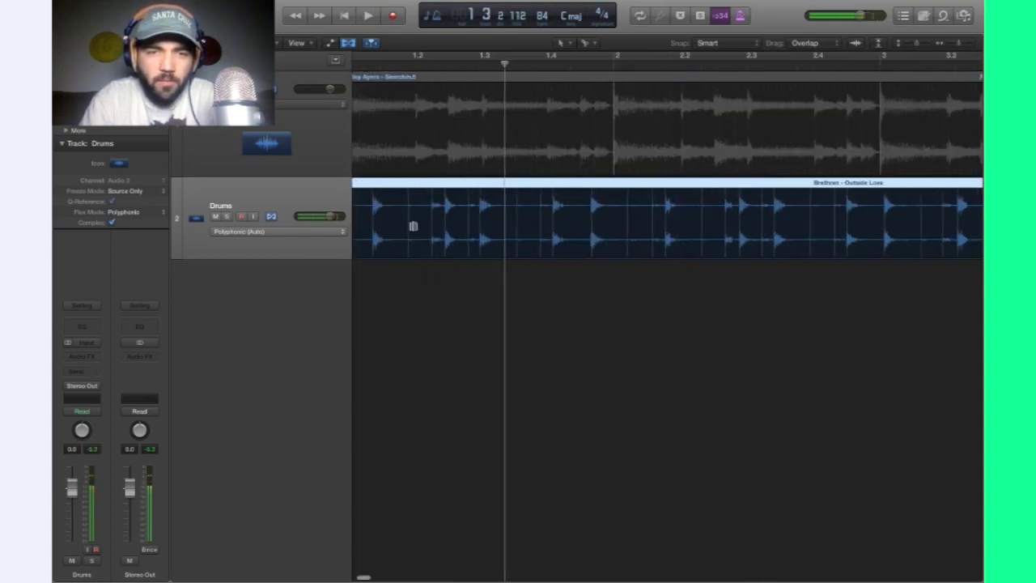
Split the Brethren region at its first drum hit and delete the part before the cut.
{"action": "scroll", "coordinate": [413, 226], "scroll_direction": "left", "scroll_amount": 3}
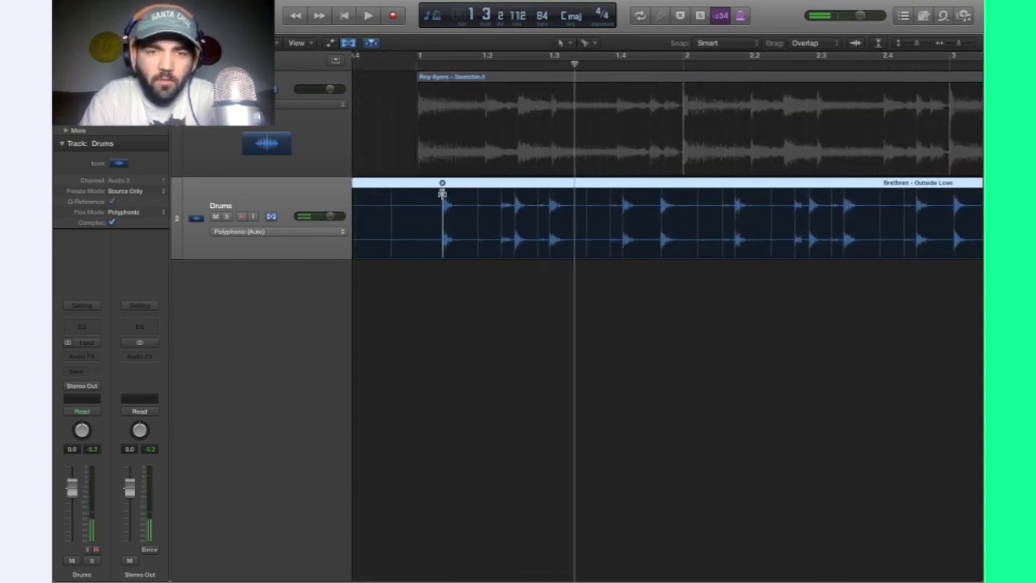
{"action": "left_click", "coordinate": [443, 205], "text": "super"}
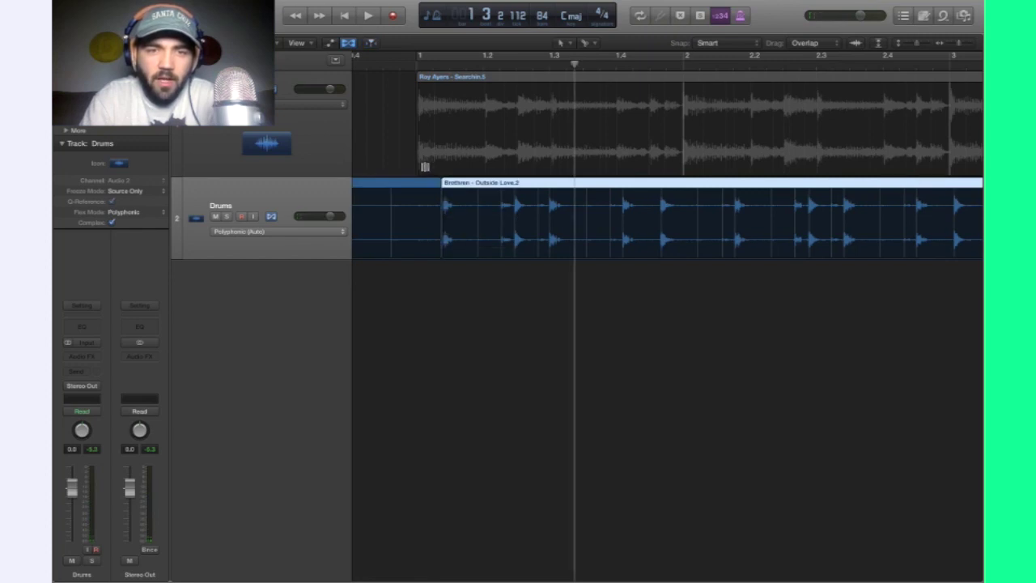
{"action": "left_click", "coordinate": [411, 186]}
{"action": "key", "text": "BackSpace"}
Fine-trim the start of the Brethren region to the first drum hit and align it exactly with bar 1.
{"action": "left_click_drag", "start_coordinate": [474, 185], "coordinate": [448, 185]}
{"action": "key", "text": "Return"}
{"action": "scroll", "coordinate": [417, 199], "scroll_direction": "up", "scroll_amount": 10}
{"action": "left_click_drag", "start_coordinate": [442, 186], "coordinate": [408, 182]}
{"action": "left_click", "coordinate": [405, 185]}
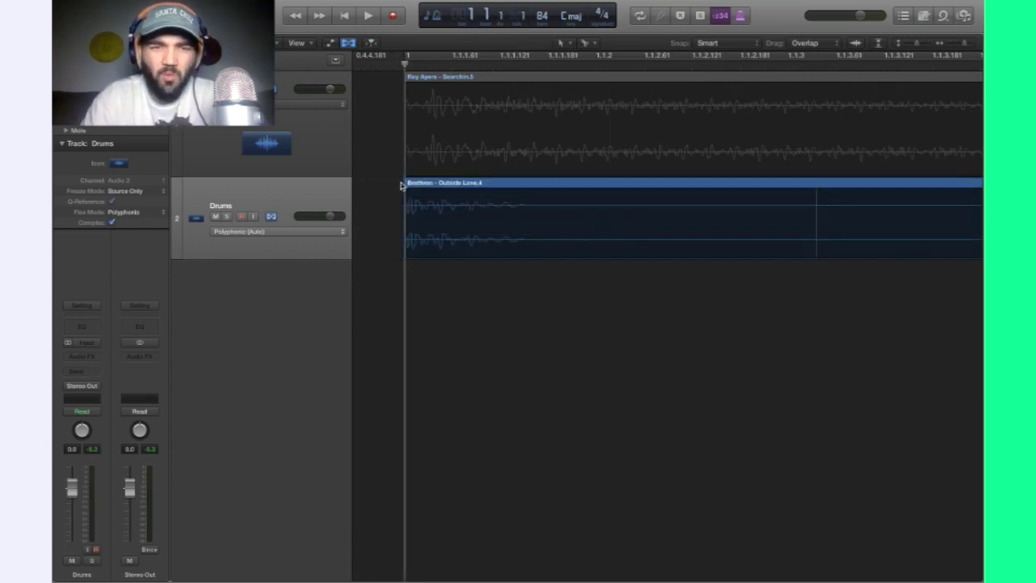
{"action": "key", "text": "super+Left"}
{"action": "key", "text": "super+Left"}
{"action": "key", "text": "super+Left"}
{"action": "key", "text": "super+Left"}
{"action": "key", "text": "super+Left"}
{"action": "key", "text": "super+Left"}
{"action": "key", "text": "super+Left"}
{"action": "key", "text": "super+Left"}
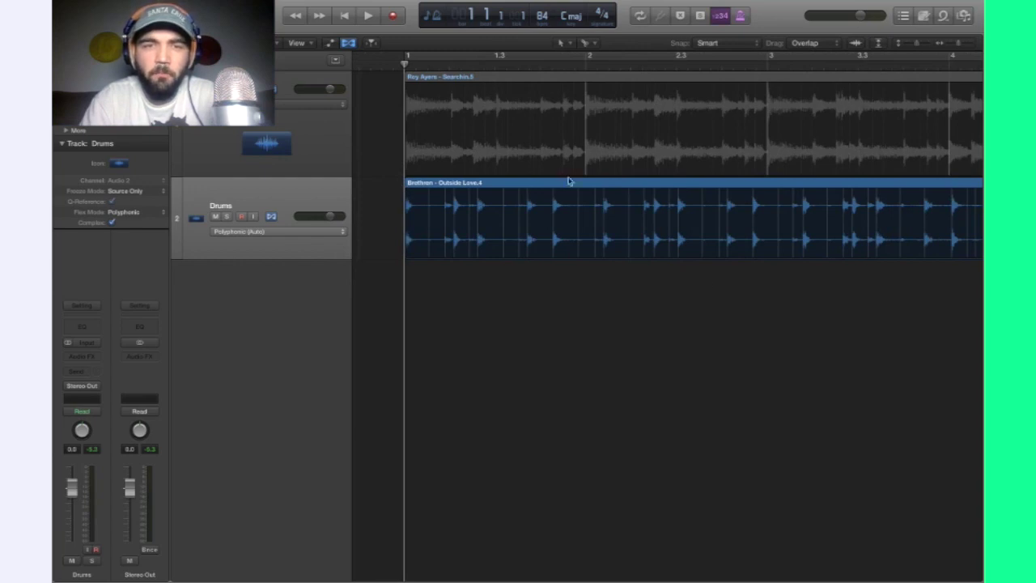
Play the first drum bar to find the next downbeat, and flex that hit onto bar 2.
{"action": "left_click", "coordinate": [382, 64]}
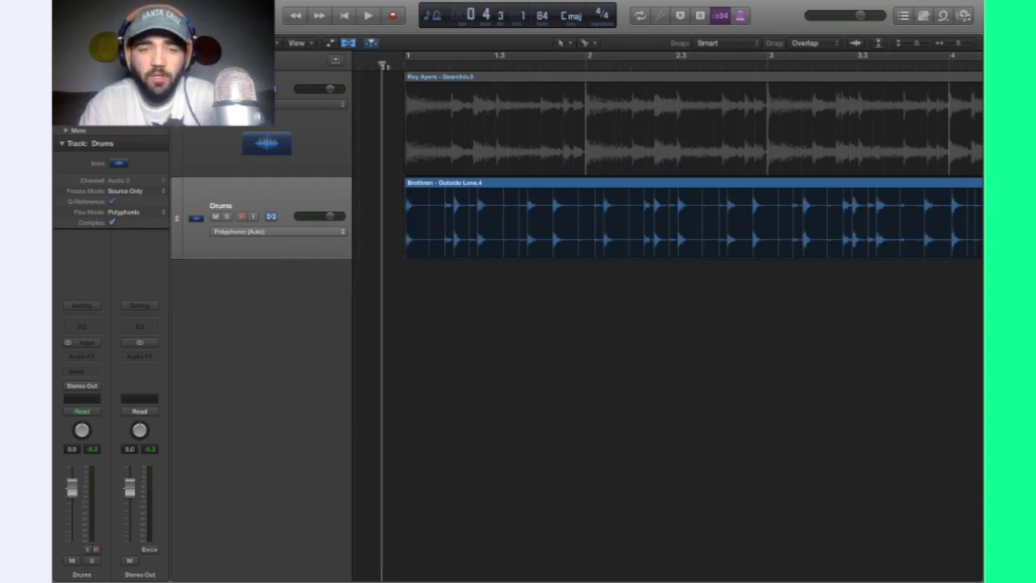
{"action": "key", "text": "space"}
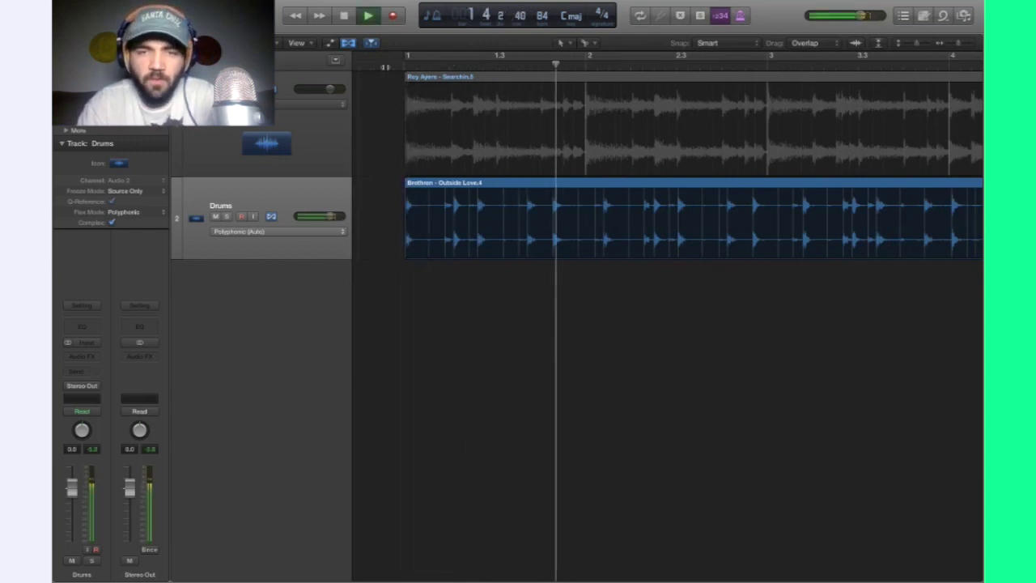
{"action": "key", "text": "space"}
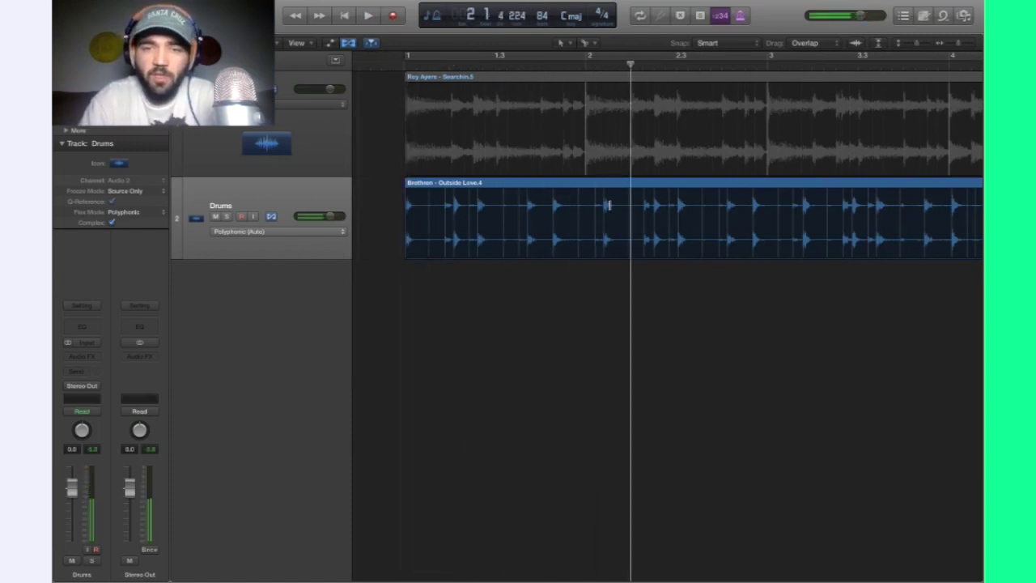
{"action": "left_click", "coordinate": [604, 200]}
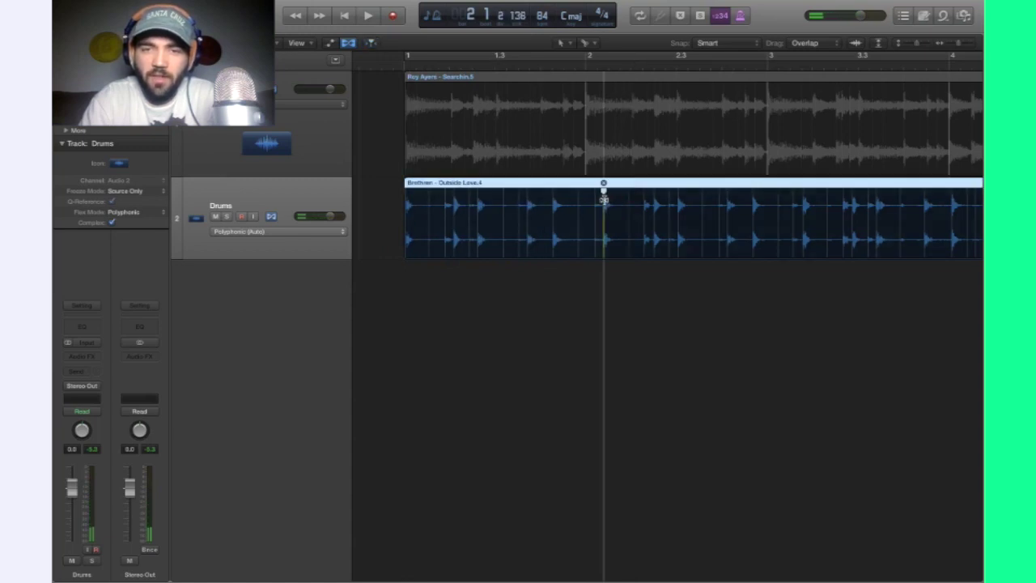
{"action": "left_click_drag", "start_coordinate": [604, 200], "coordinate": [586, 200]}
Play the drums from the start past bar 3 to check the timing of the flexed first bar.
{"action": "left_click", "coordinate": [631, 61]}
{"action": "key", "text": "Return"}
{"action": "key", "text": "space"}
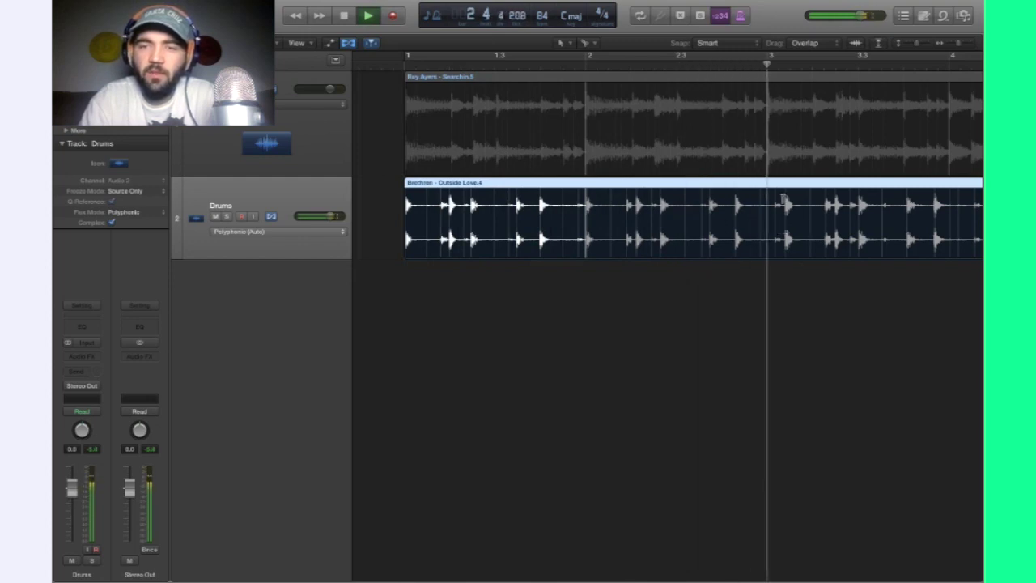
{"action": "key", "text": "space"}
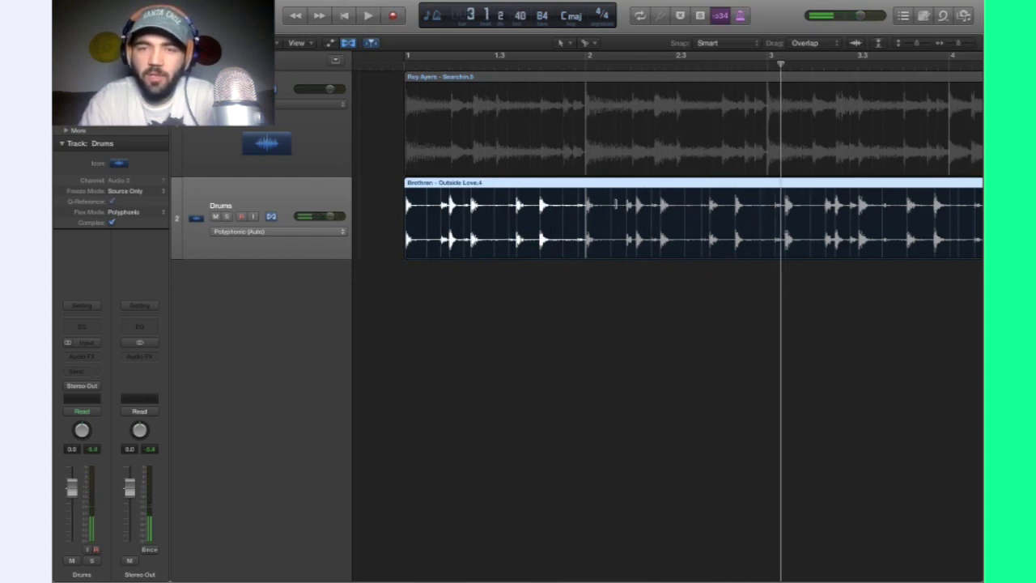
Play the drums from bar 2 to find the following downbeat, and flex that hit onto bar 3.
{"action": "scroll", "coordinate": [680, 209], "scroll_direction": "right", "scroll_amount": 2}
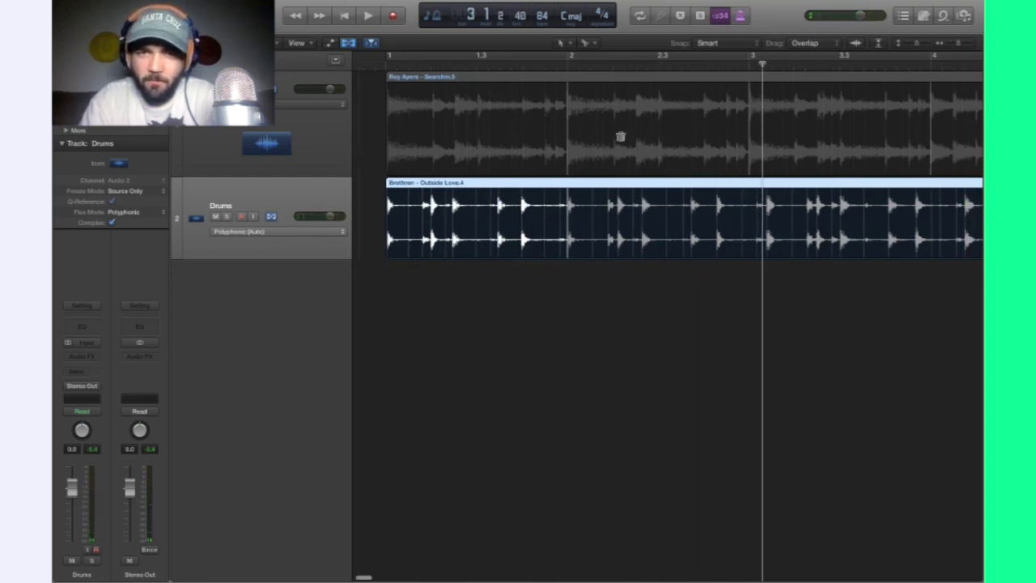
{"action": "left_click", "coordinate": [570, 66]}
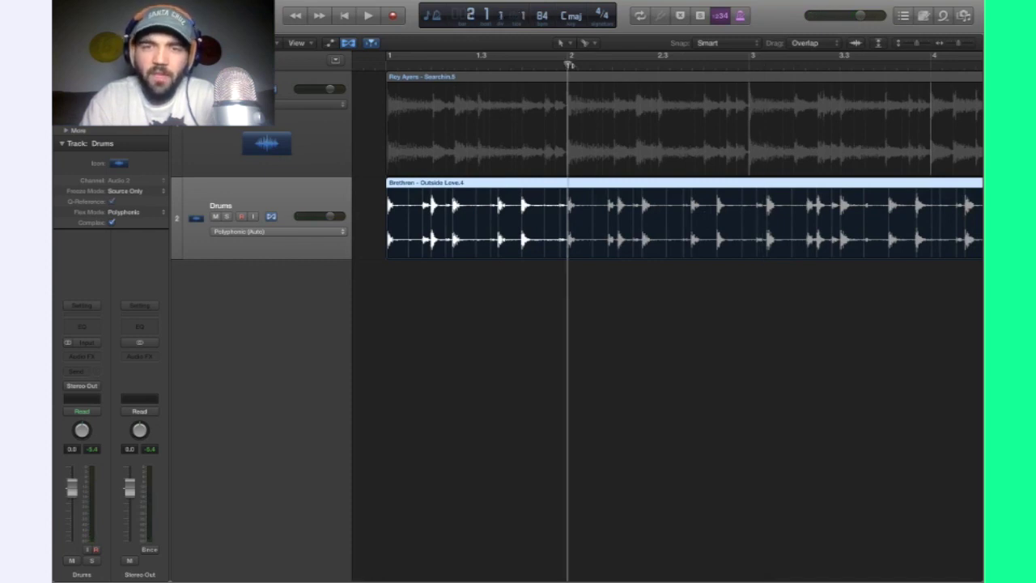
{"action": "key", "text": "space"}
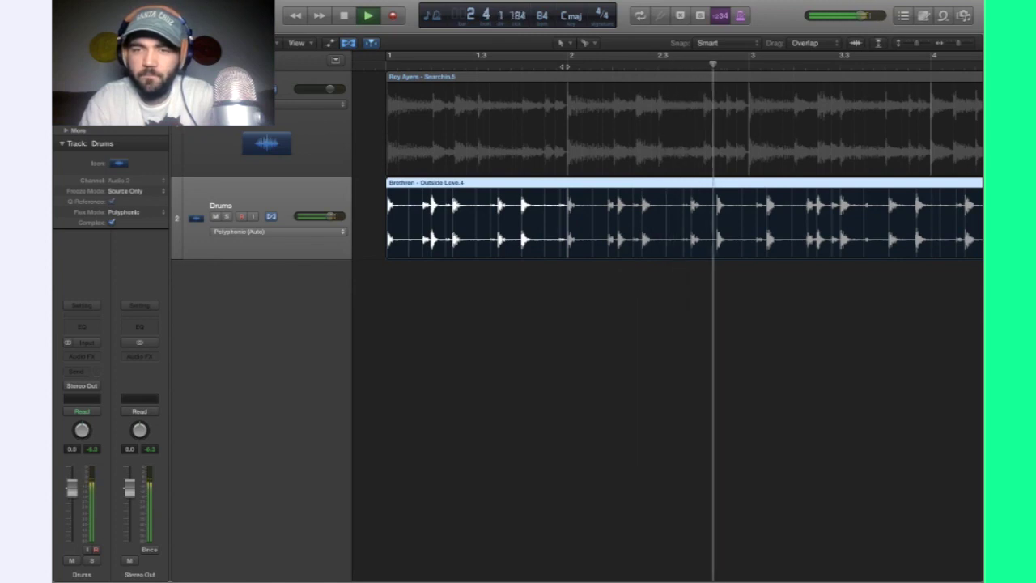
{"action": "key", "text": "space"}
{"action": "left_click_drag", "start_coordinate": [766, 201], "coordinate": [749, 200]}
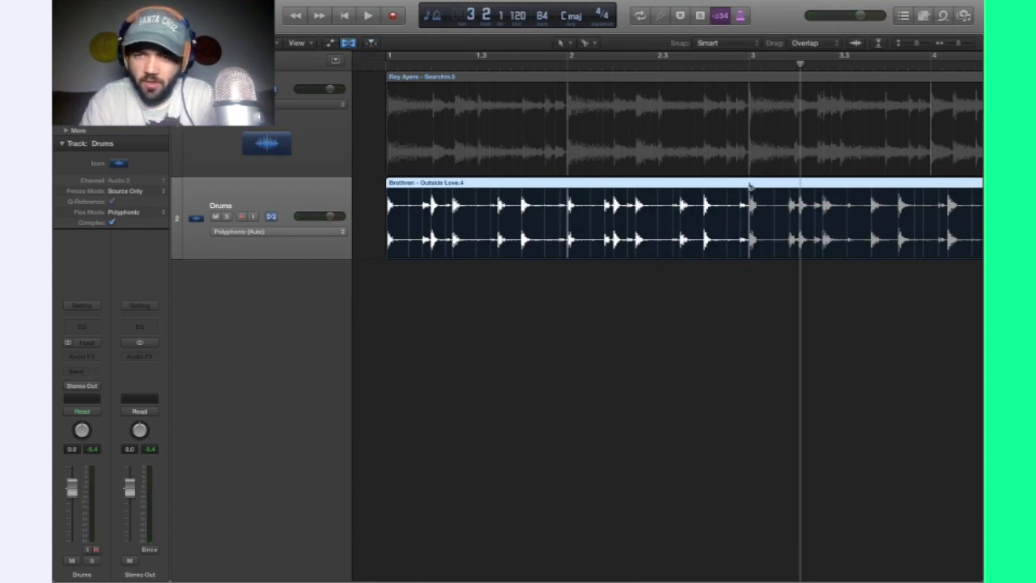
Split the drum region at bar 3 and delete everything after the cut, keeping the first two bars.
{"action": "left_click", "coordinate": [749, 187]}
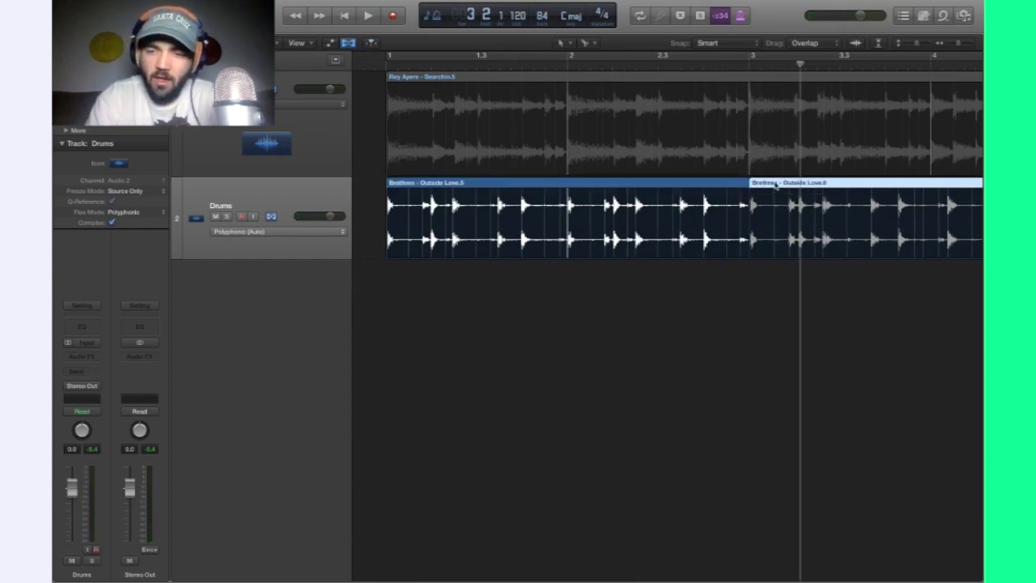
{"action": "key", "text": "BackSpace"}
Repeat the two-bar drum loop back to back from bar 3 onwards beneath the jazz loops.
{"action": "key", "text": "super+Left"}
{"action": "key", "text": "super+Left"}
{"action": "left_click_drag", "start_coordinate": [657, 207], "coordinate": [471, 174]}
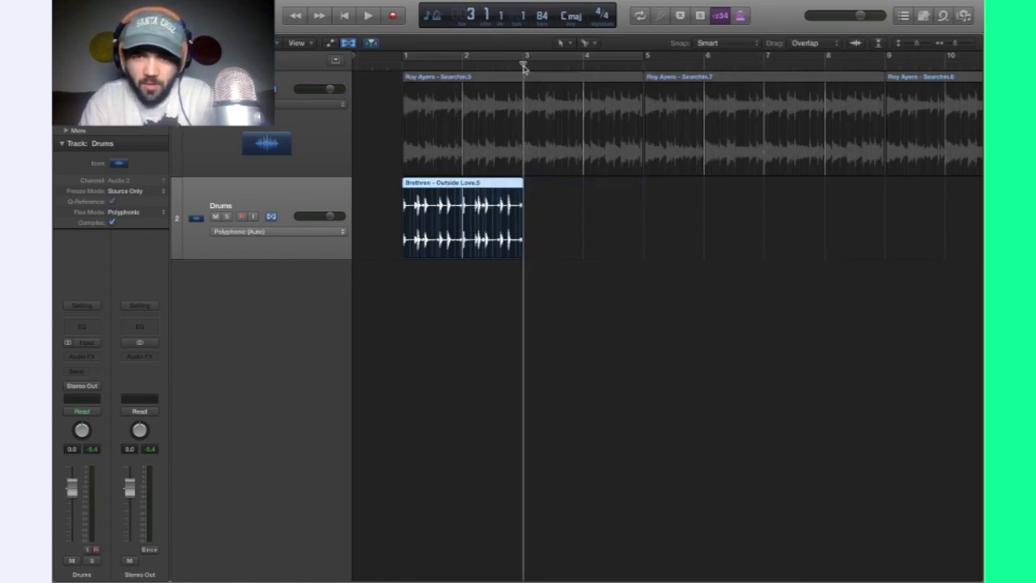
{"action": "key", "text": "super+r"}
{"action": "key", "text": "super+r"}
{"action": "key", "text": "super+r"}
{"action": "key", "text": "super+r"}
{"action": "key", "text": "super+r"}
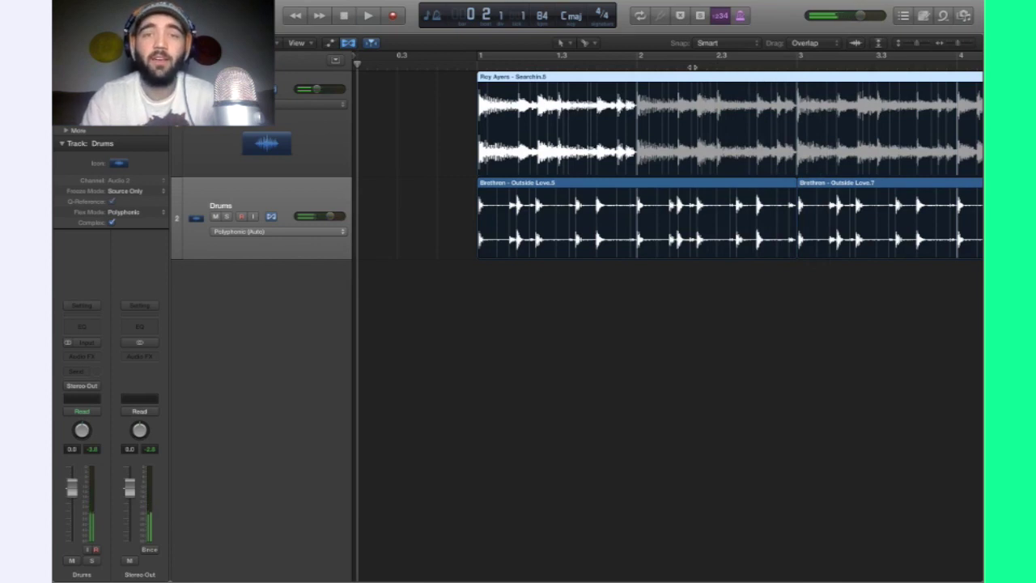
Play the jazz and drum loops together from before bar 1 to check how they fit.
{"action": "key", "text": "space"}
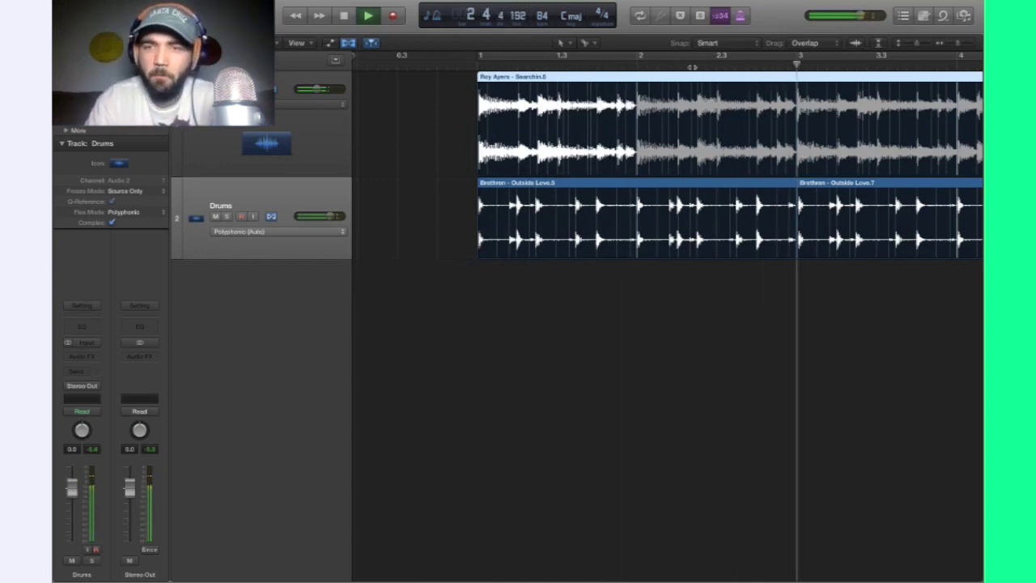
{"action": "scroll", "coordinate": [816, 299], "scroll_direction": "down", "scroll_amount": 3}
{"action": "key", "text": "super+Left"}
{"action": "key", "text": "space"}
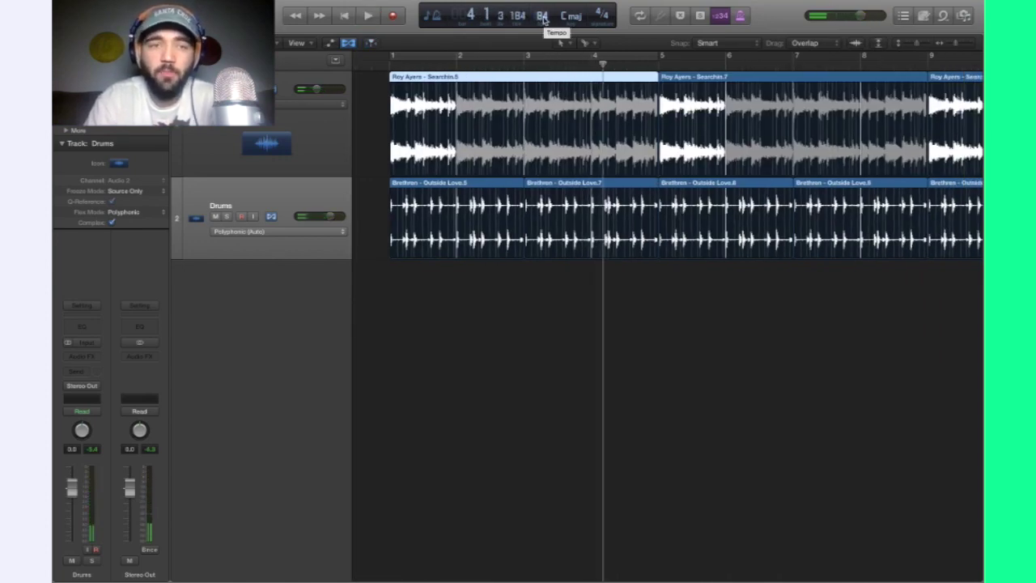
Set the project tempo to 100 BPM.
{"action": "double_click", "coordinate": [542, 16]}
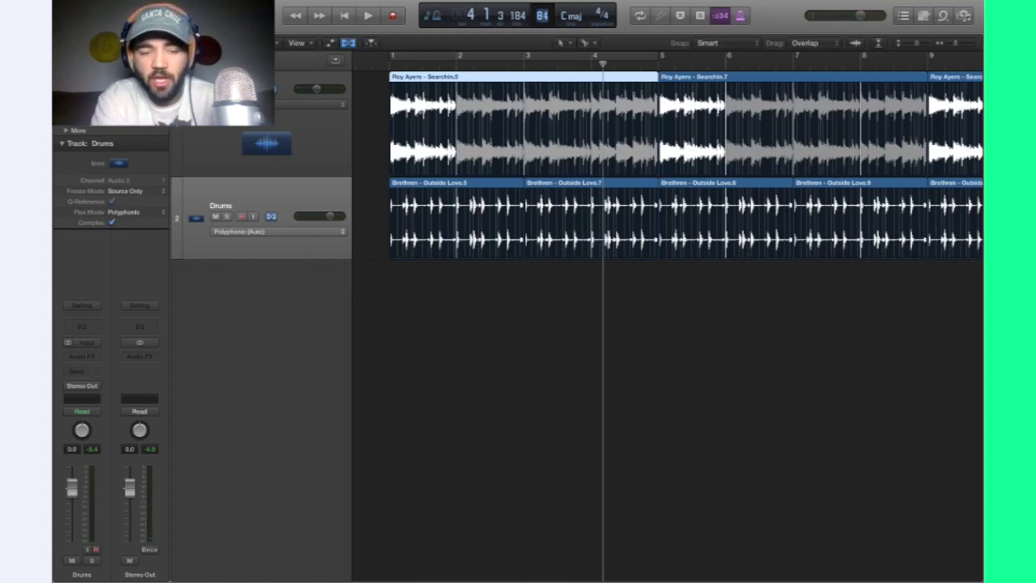
{"action": "type", "text": "100"}
{"action": "key", "text": "Return"}
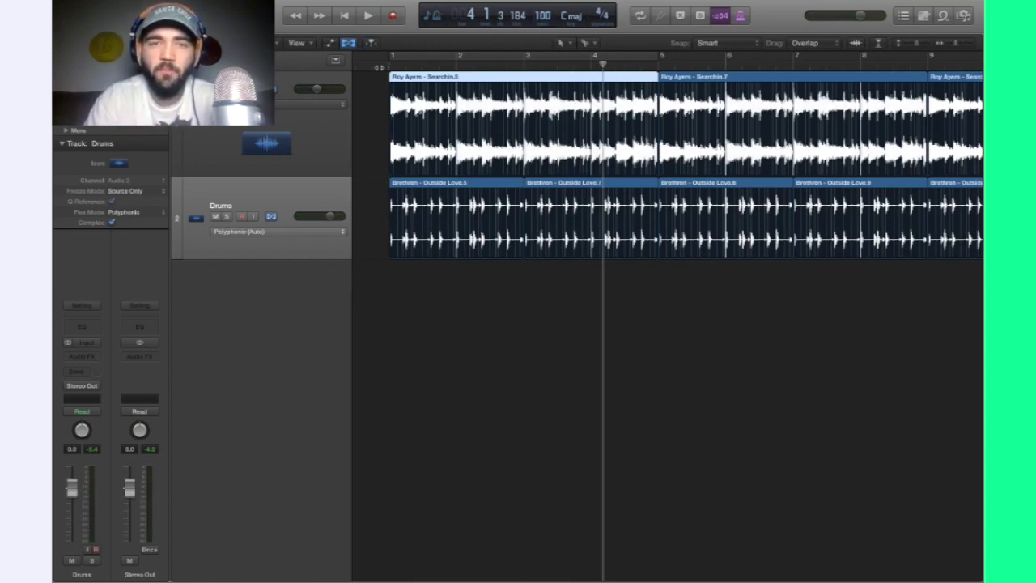
Play both loops from just before bar 1 to check that they follow the faster tempo.
{"action": "key", "text": "Return"}
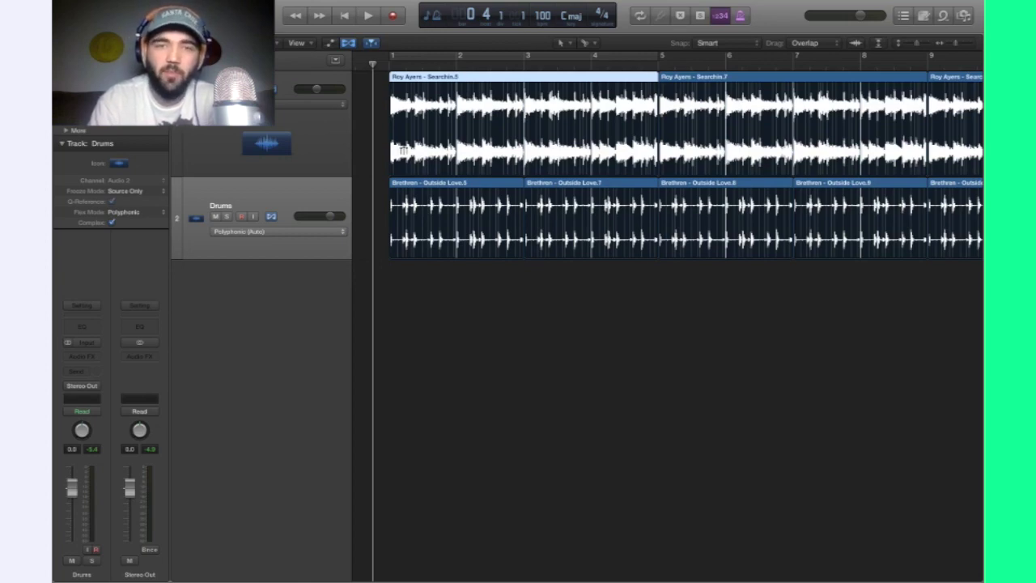
{"action": "key", "text": "space"}
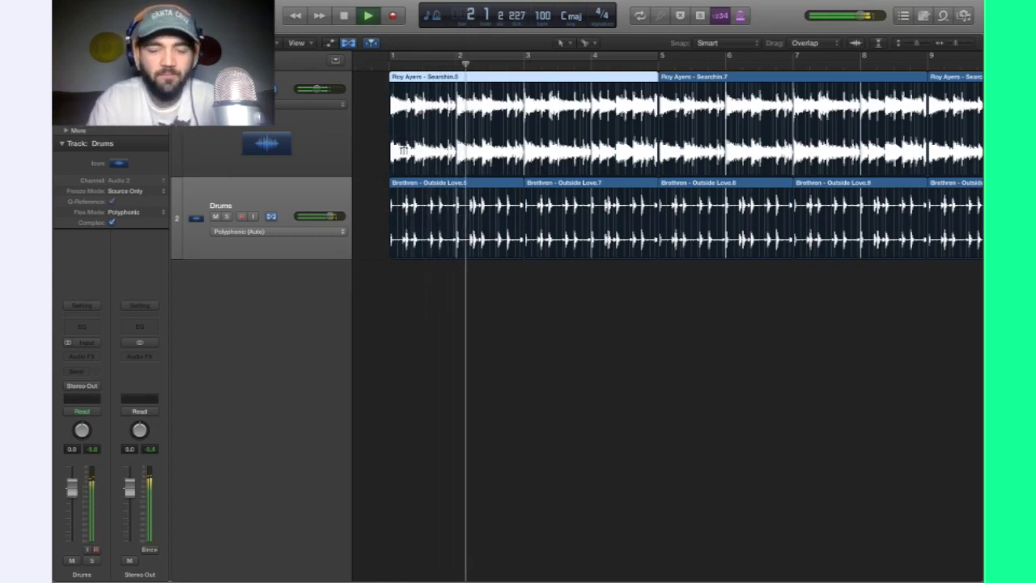
{"action": "key", "text": "space"}
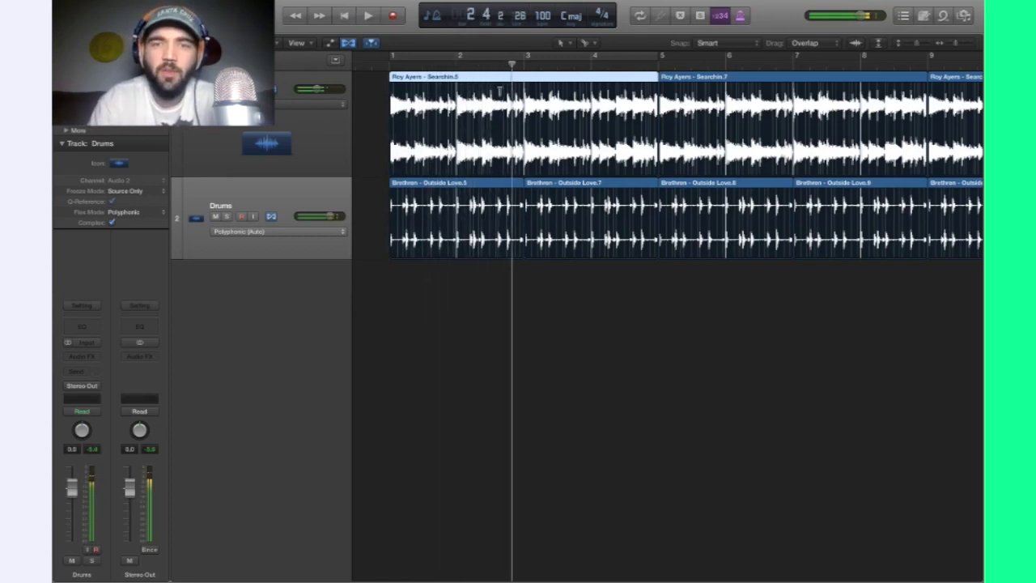
Set the project tempo to 60 BPM and play both loops from before bar 1 to hear them slowed down.
{"action": "double_click", "coordinate": [545, 16]}
{"action": "type", "text": "60"}
{"action": "key", "text": "Return"}
{"action": "left_click", "coordinate": [373, 66]}
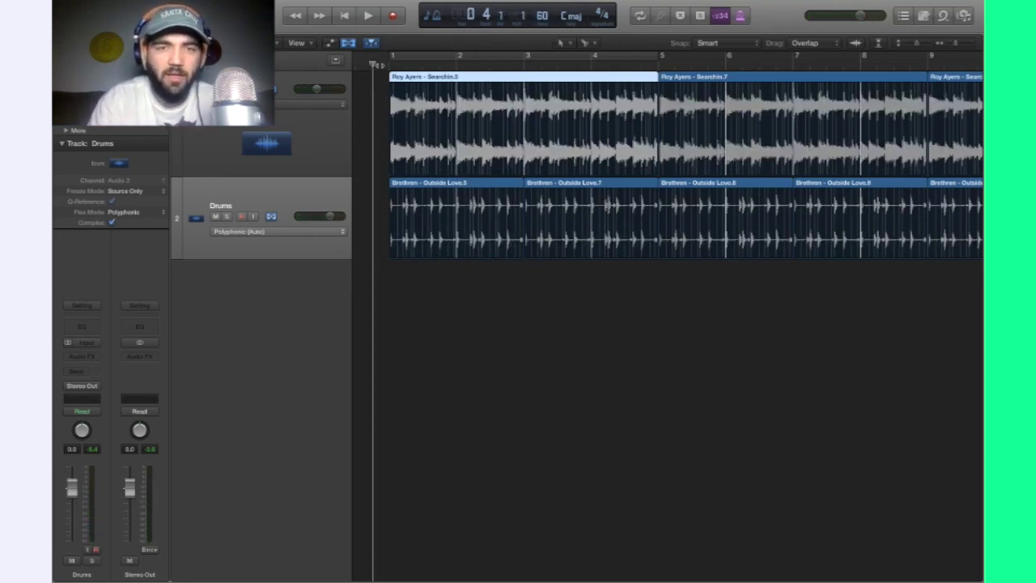
{"action": "key", "text": "space"}
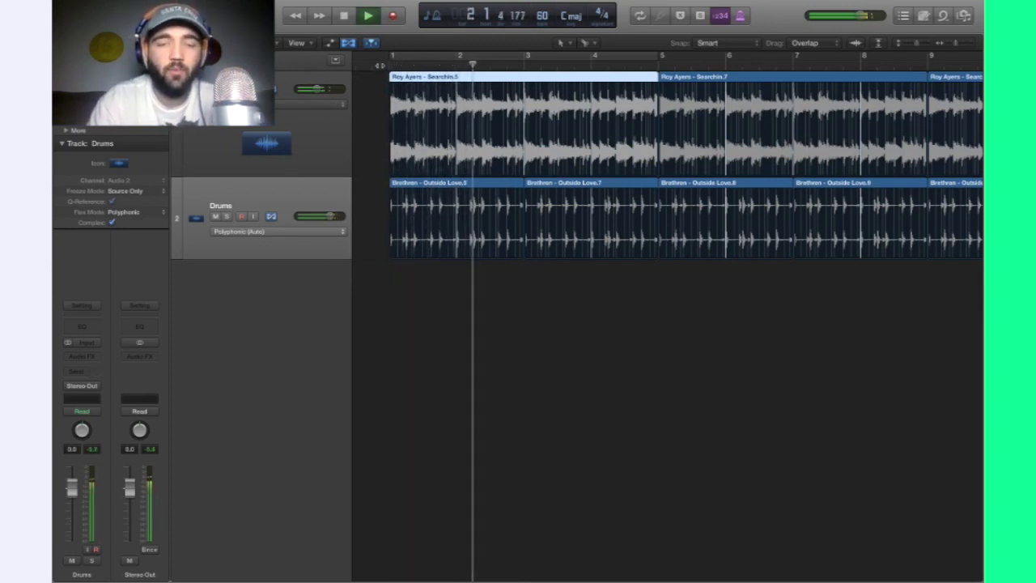
{"action": "key", "text": "space"}
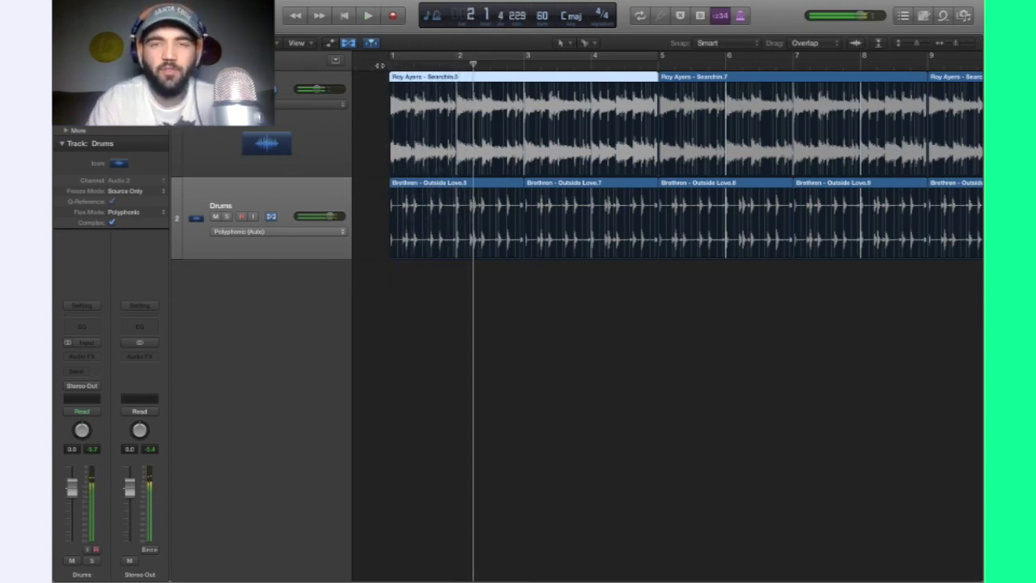
Set the project tempo to 84 BPM and play both loops from just before bar 1.
{"action": "double_click", "coordinate": [542, 16]}
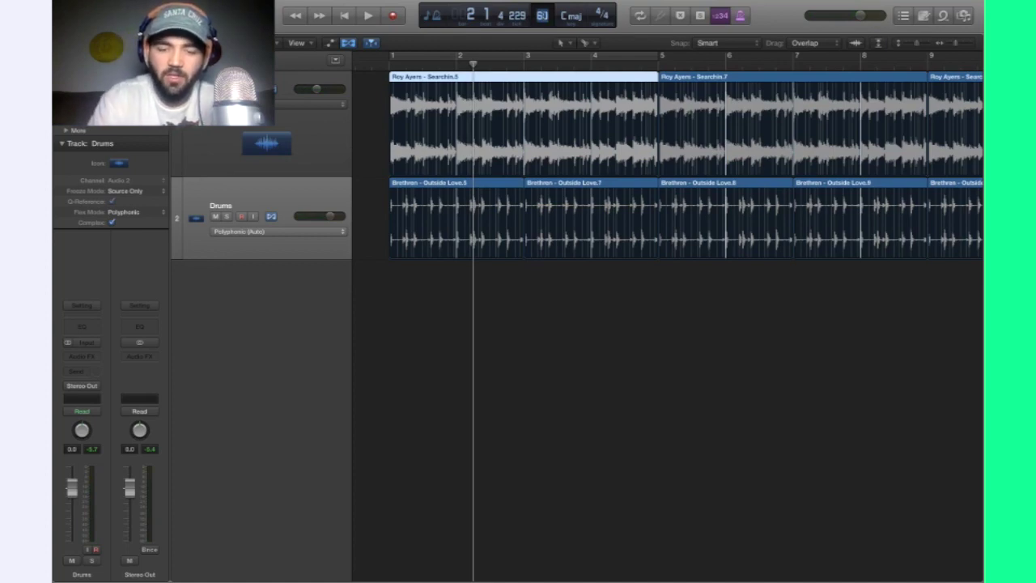
{"action": "key", "text": "Return"}
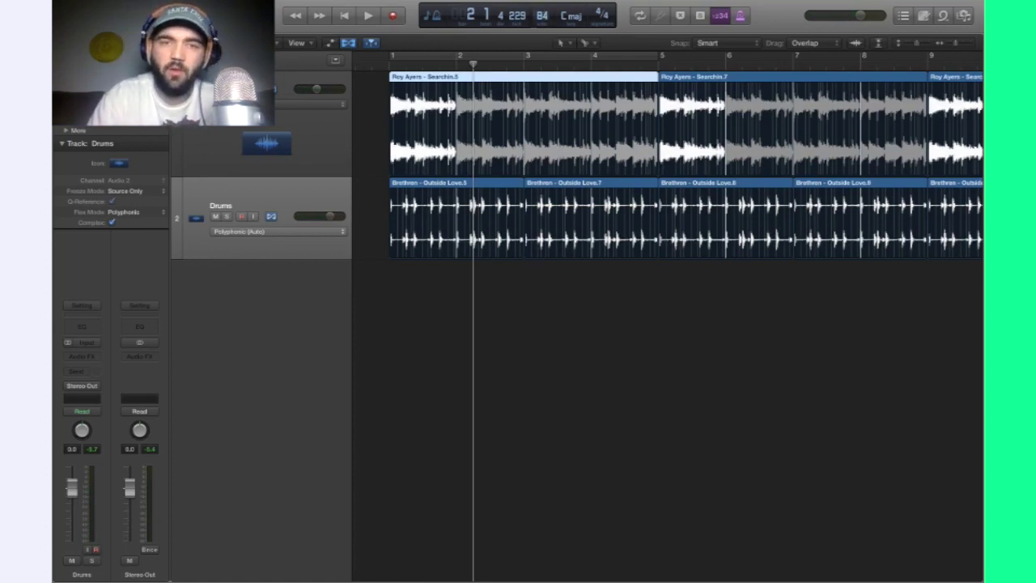
{"action": "left_click", "coordinate": [380, 65]}
{"action": "key", "text": "space"}
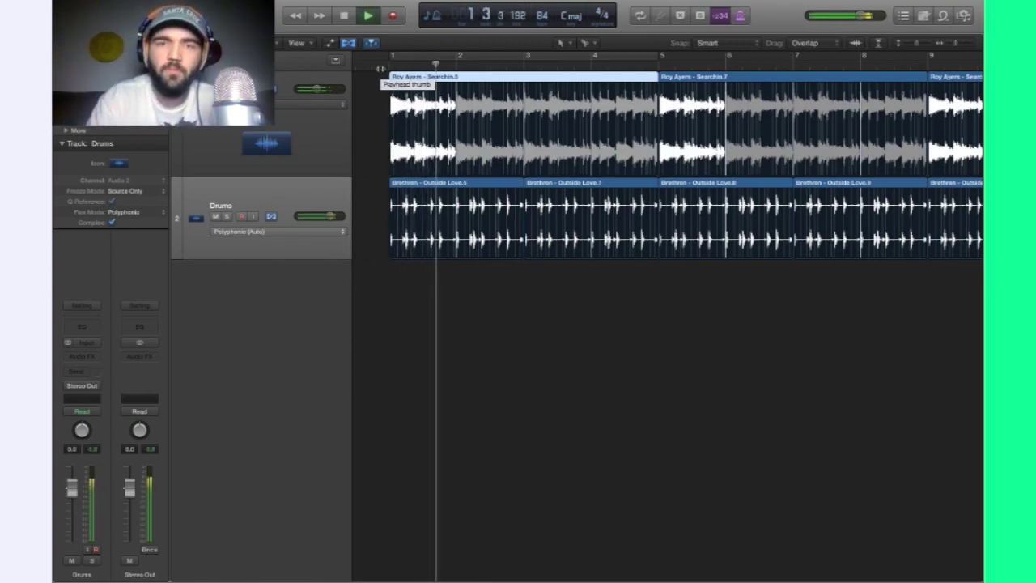
{"action": "key", "text": "space"}
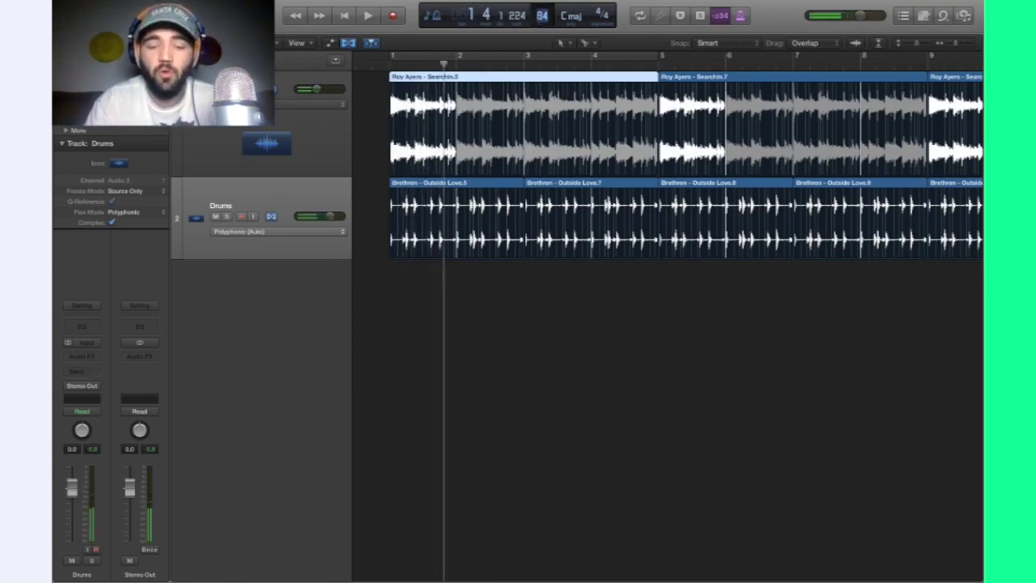
Set the project tempo to 160 BPM and play both loops to hear them at high speed.
{"action": "type", "text": "160"}
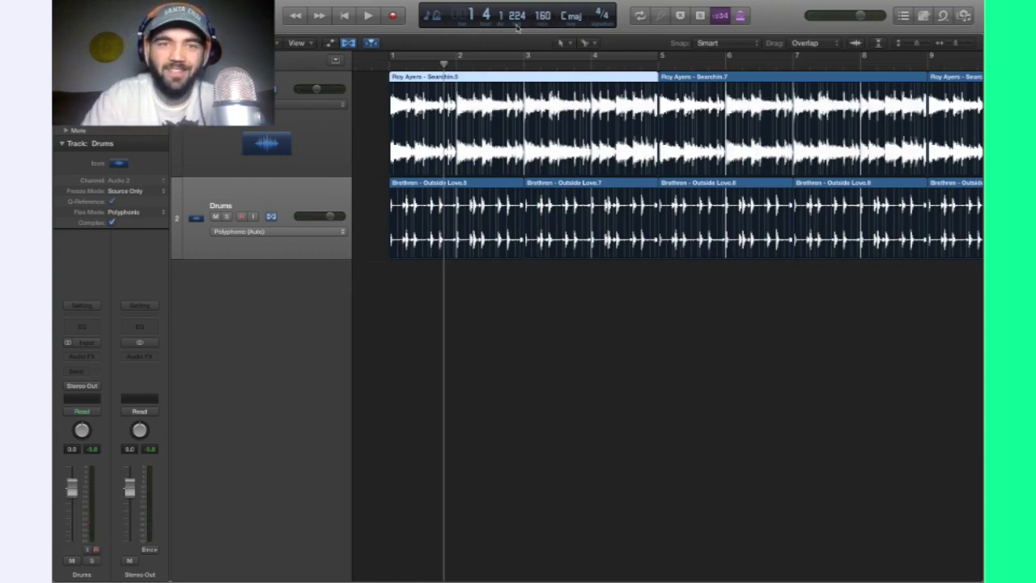
{"action": "key", "text": "Return"}
{"action": "key", "text": "space"}
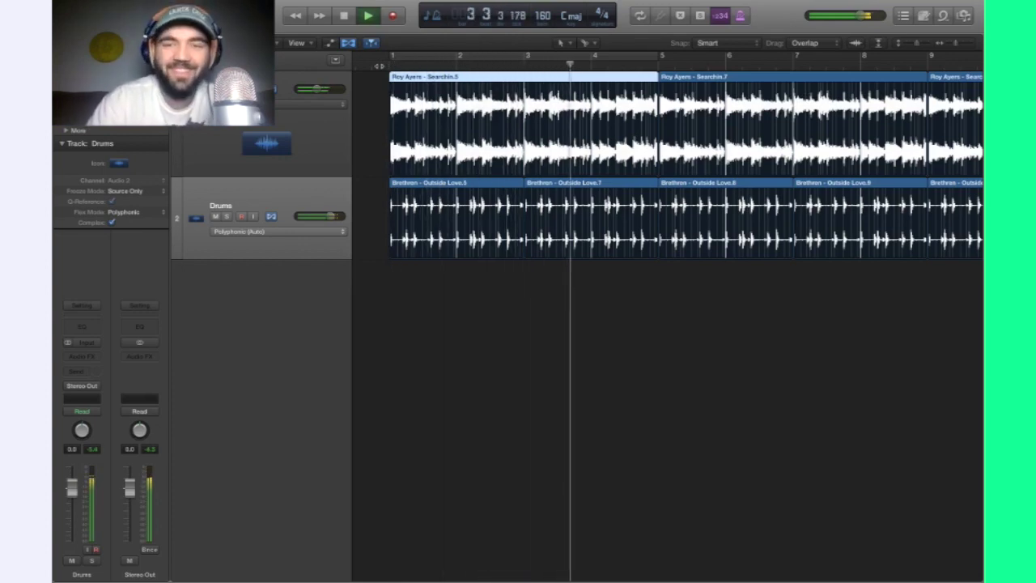
{"action": "key", "text": "space"}
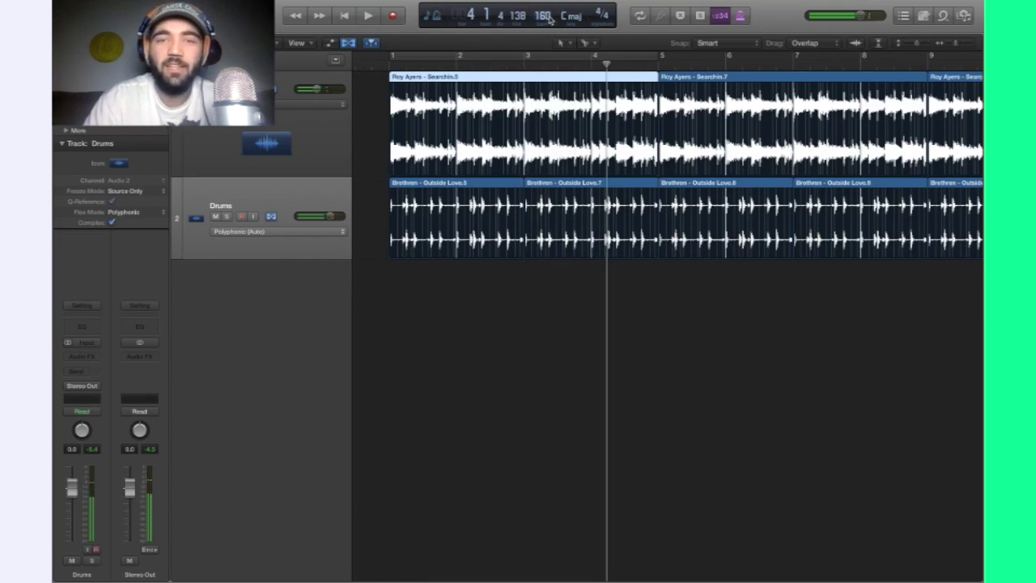
Switch to Chrome and open the WhoSampled website.
{"action": "left_click", "coordinate": [552, 338]}
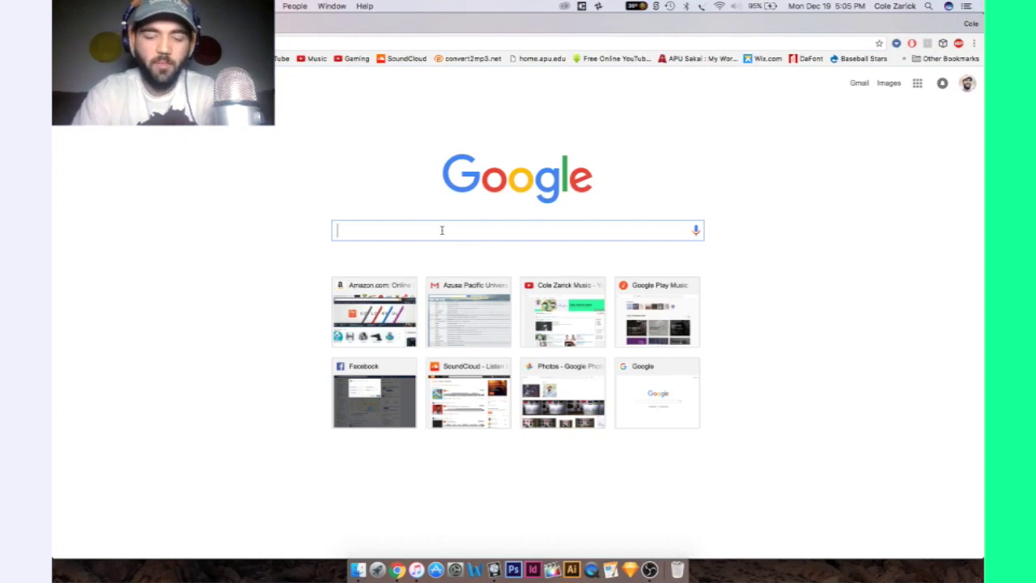
{"action": "type", "text": "whosampled"}
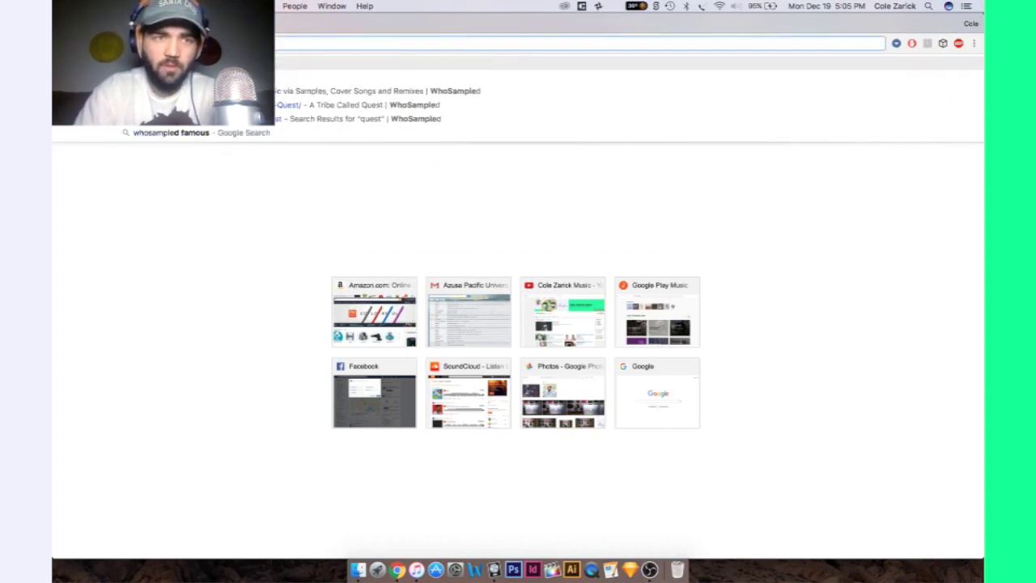
{"action": "key", "text": "Return"}
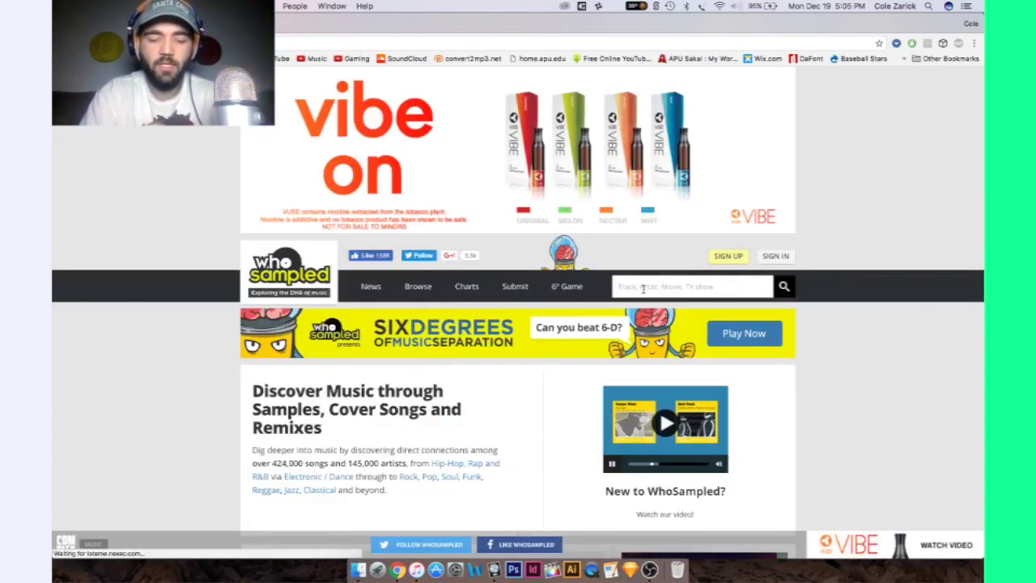
Search WhoSampled for "kendrick" and open Kendrick Lamar's artist page.
{"action": "left_click", "coordinate": [643, 288]}
{"action": "type", "text": "kendrick"}
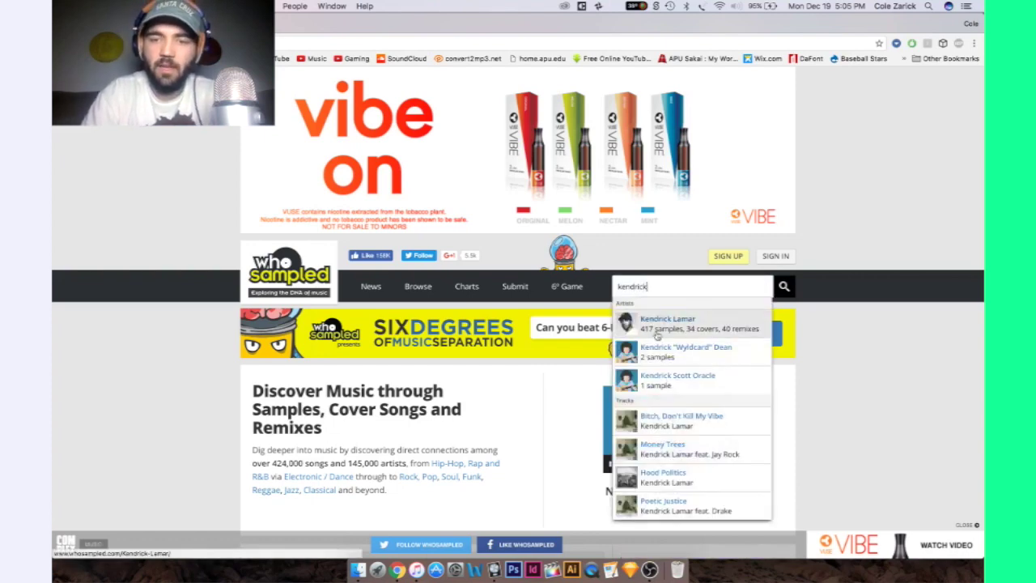
{"action": "left_click", "coordinate": [663, 324]}
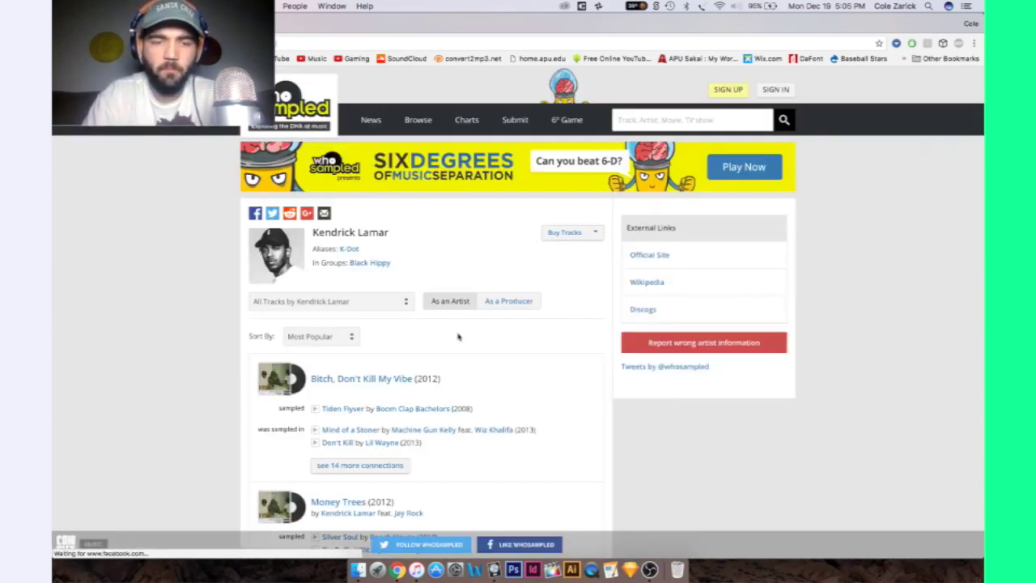
Look through Kendrick Lamar's sampled tracks and open the Poetic Justice sample of Janet Jackson's Any Time, Any Place.
{"action": "scroll", "coordinate": [457, 336], "scroll_direction": "down", "scroll_amount": 3}
{"action": "scroll", "coordinate": [457, 336], "scroll_direction": "down", "scroll_amount": 3}
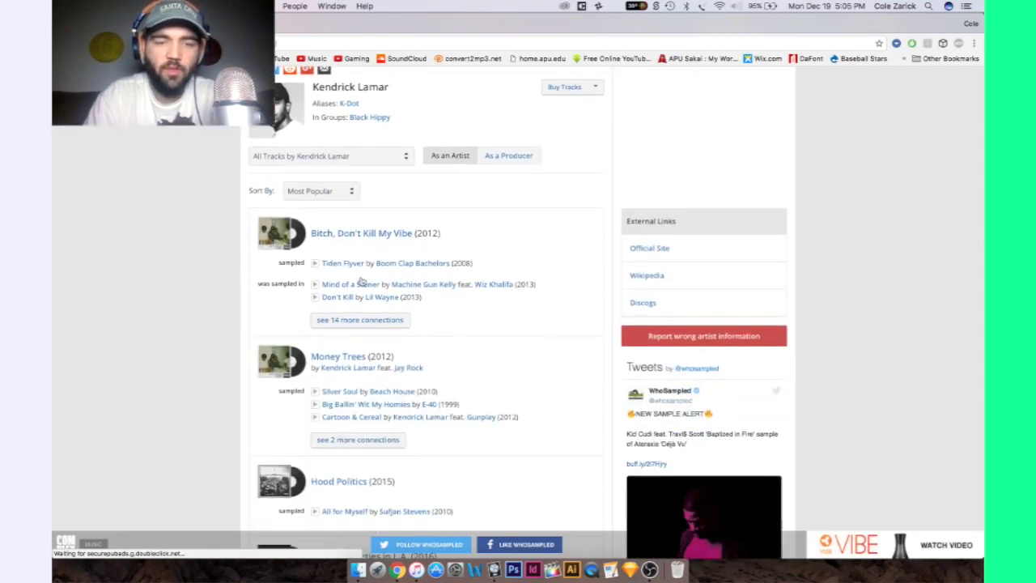
{"action": "scroll", "coordinate": [385, 336], "scroll_direction": "down", "scroll_amount": 2}
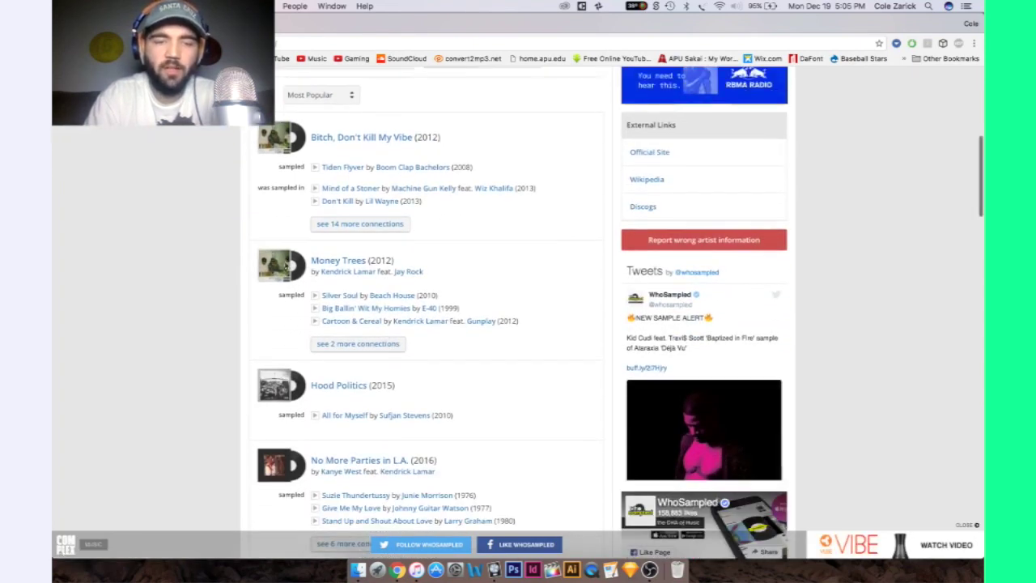
{"action": "scroll", "coordinate": [285, 265], "scroll_direction": "down", "scroll_amount": 3}
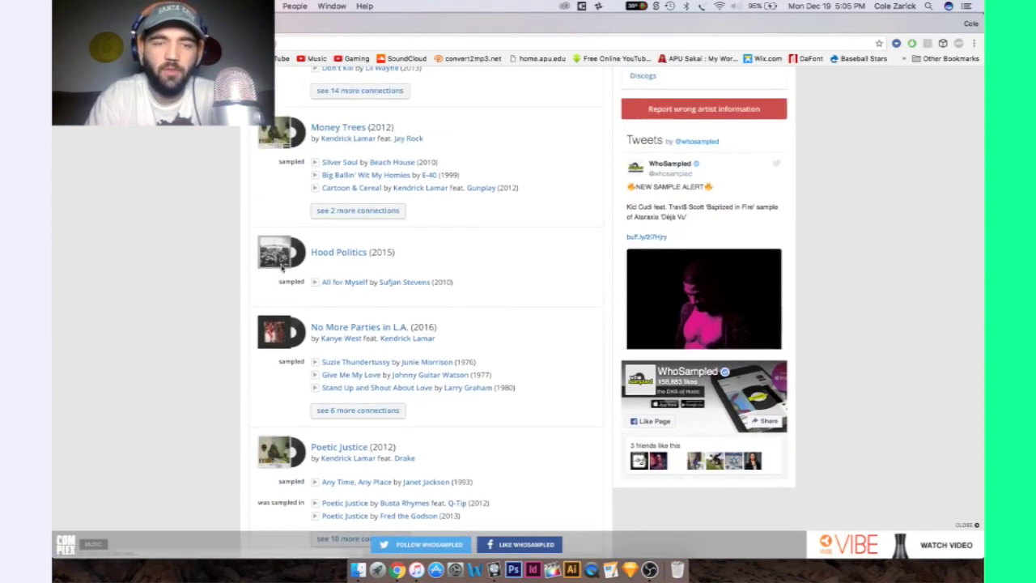
{"action": "scroll", "coordinate": [346, 300], "scroll_direction": "down", "scroll_amount": 2}
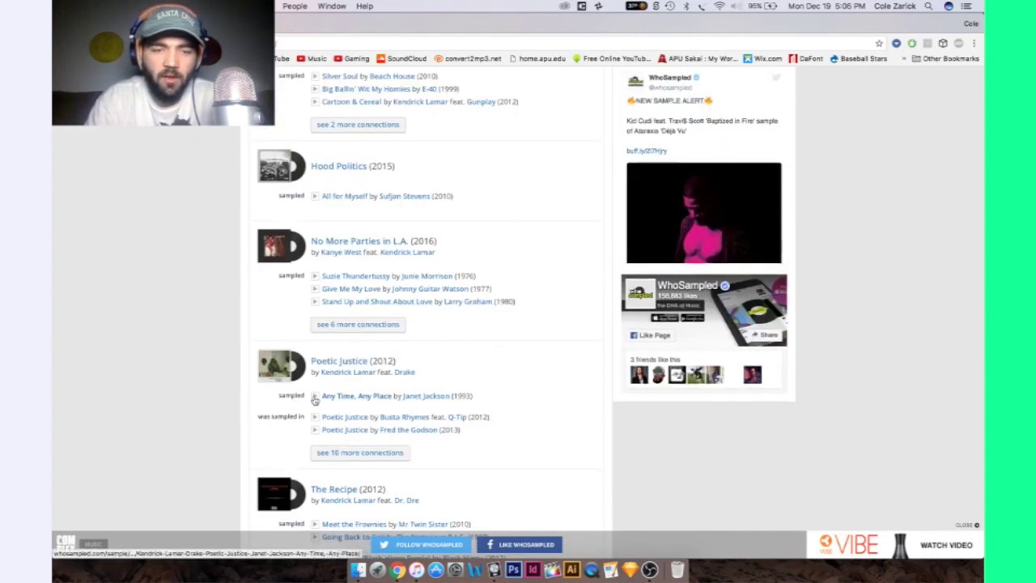
{"action": "left_click", "coordinate": [315, 399]}
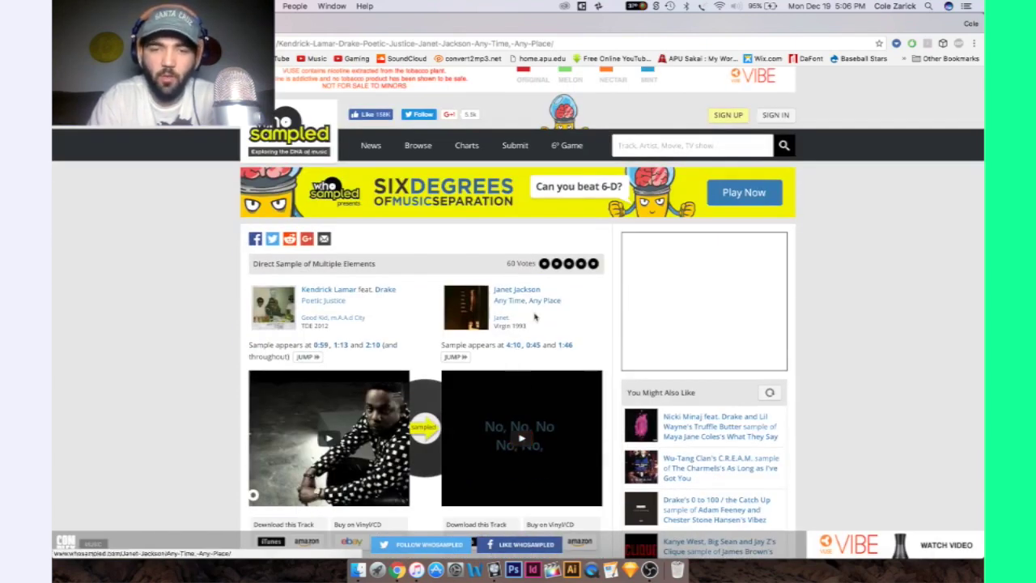
Play Any Time, Any Place from 4:10, and Poetic Justice from 0:59, to compare the sample with its source.
{"action": "left_click", "coordinate": [513, 346]}
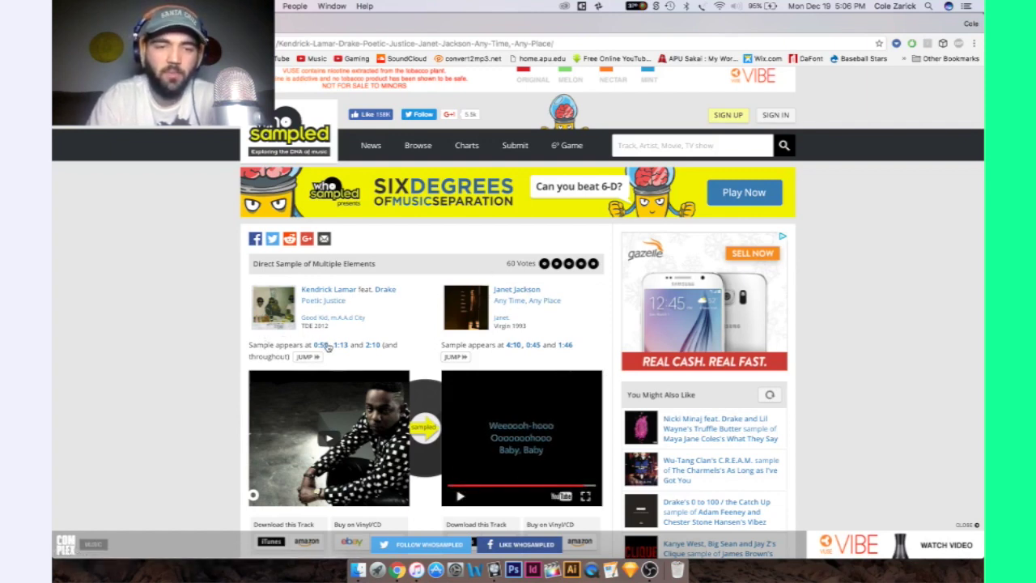
{"action": "left_click", "coordinate": [324, 345]}
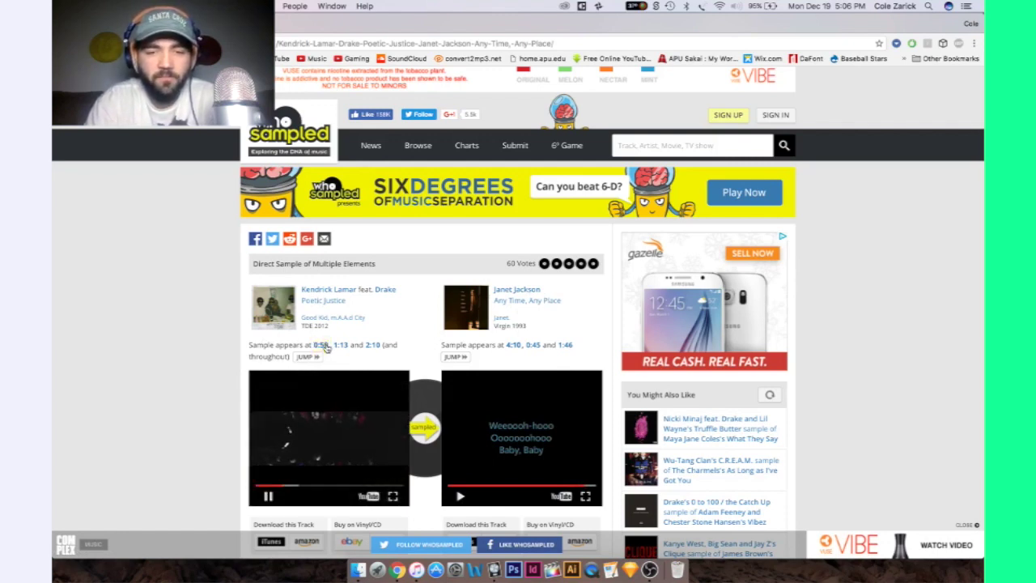
{"action": "left_click", "coordinate": [269, 497]}
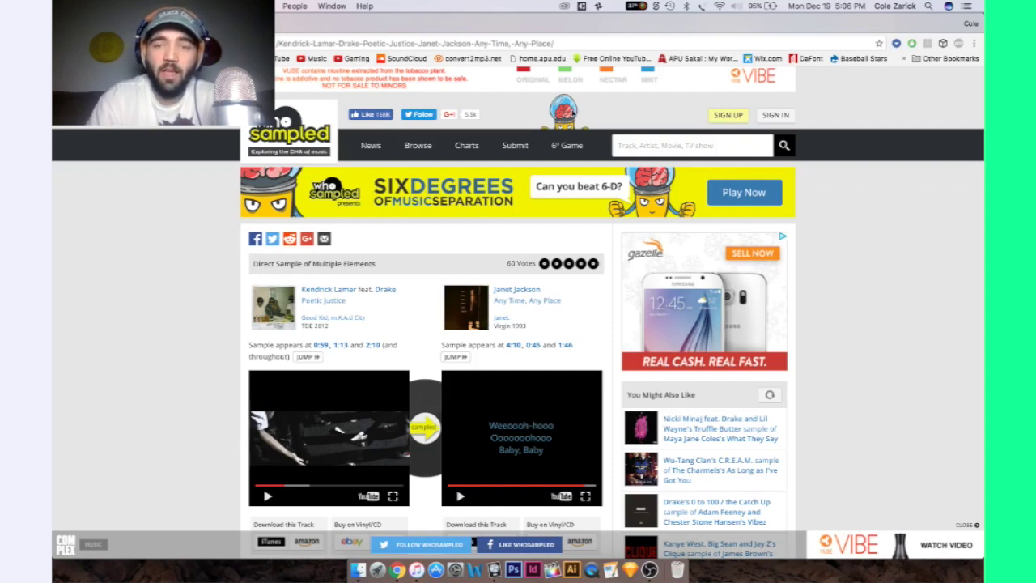
Search for A Tribe Called Quest and open the Electric Relaxation sample of Ronnie Foster's Mystic Brew.
{"action": "left_click", "coordinate": [645, 146]}
{"action": "type", "text": "tribe call"}
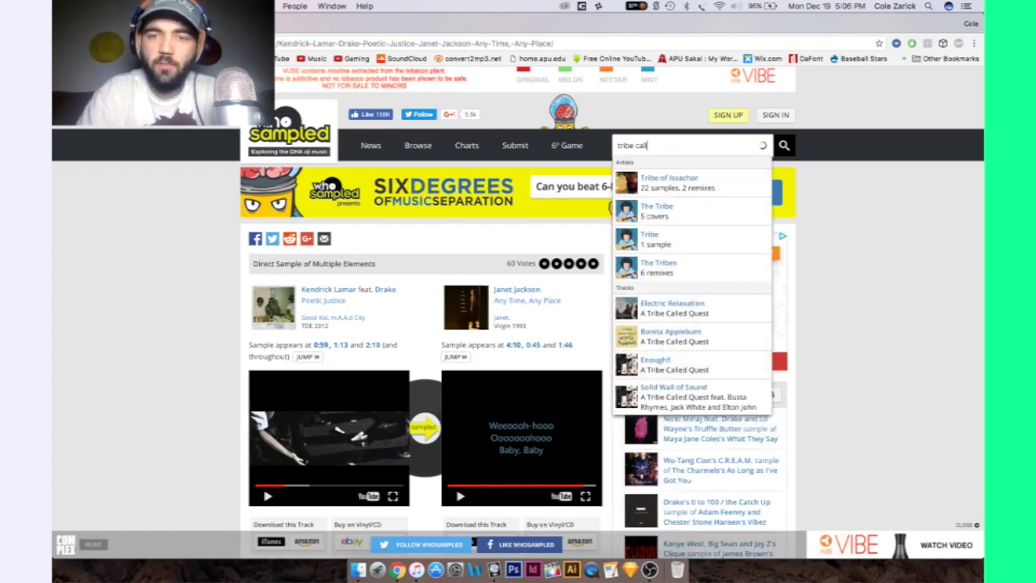
{"action": "left_click", "coordinate": [683, 186]}
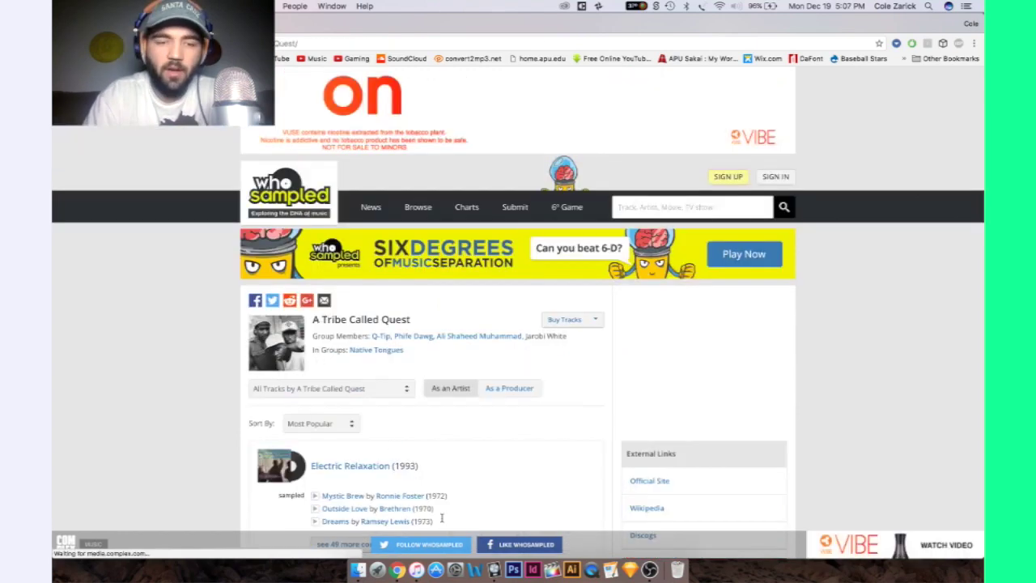
{"action": "scroll", "coordinate": [442, 504], "scroll_direction": "down", "scroll_amount": 3}
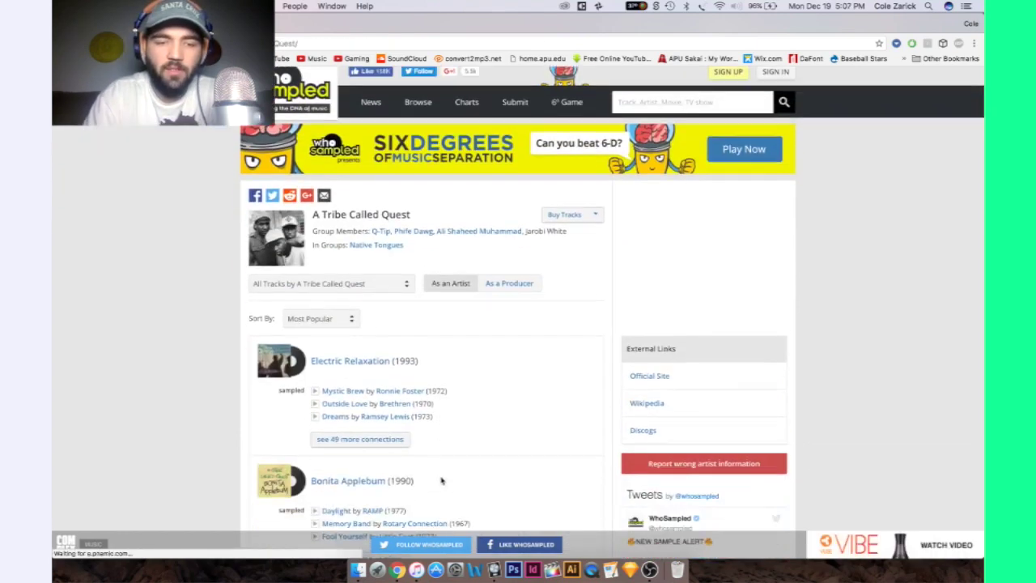
{"action": "left_click", "coordinate": [317, 393]}
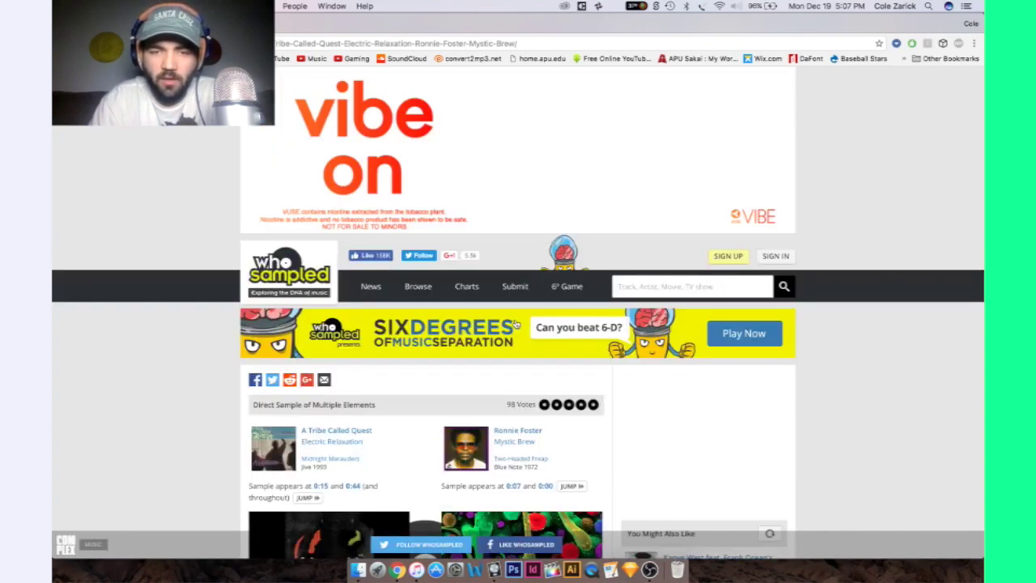
{"action": "left_click", "coordinate": [515, 323]}
{"action": "scroll", "coordinate": [515, 323], "scroll_direction": "down", "scroll_amount": 2}
{"action": "scroll", "coordinate": [516, 323], "scroll_direction": "left", "scroll_amount": 3}
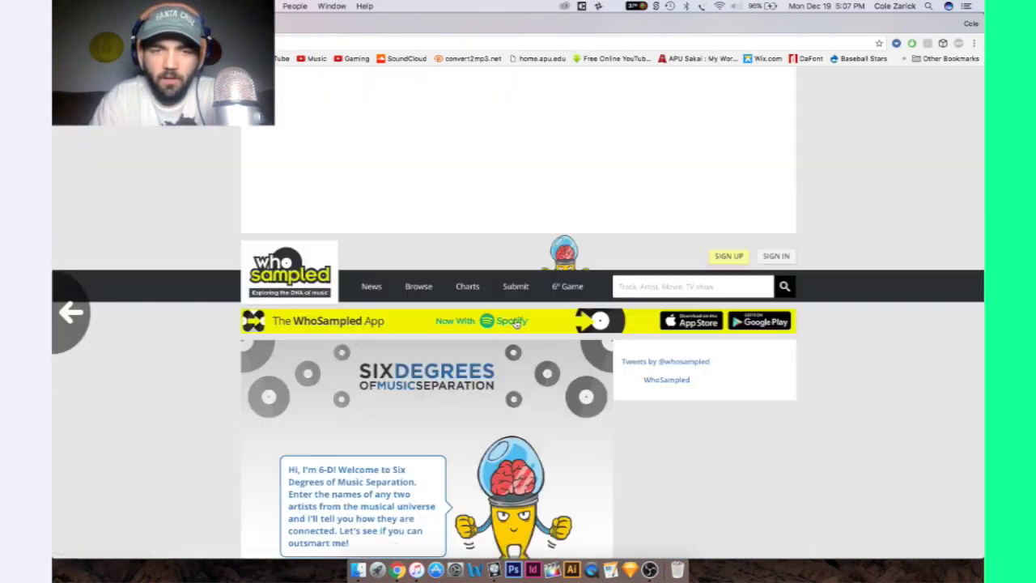
{"action": "scroll", "coordinate": [515, 322], "scroll_direction": "left", "scroll_amount": 5}
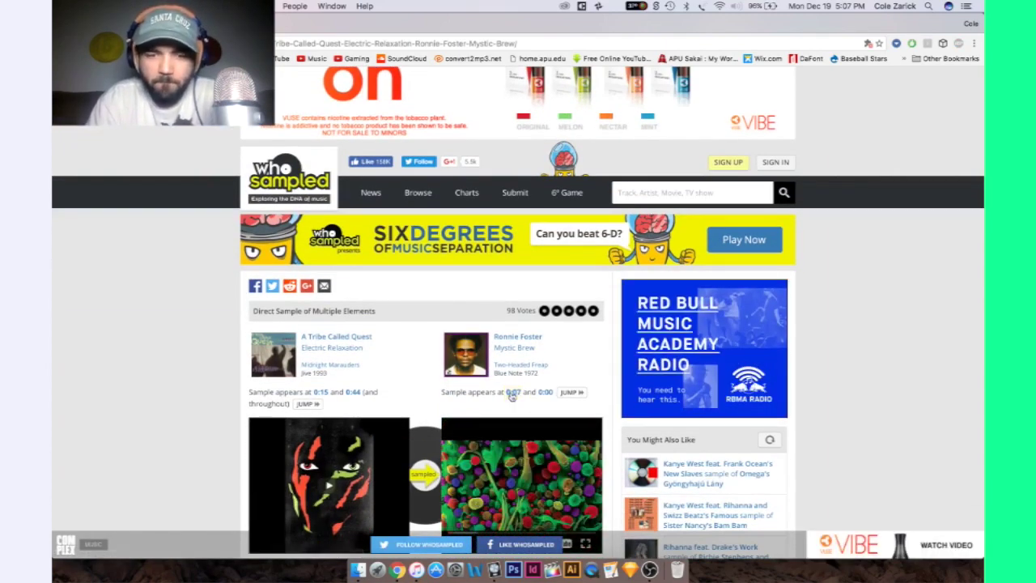
Compare Mystic Brew from 0:07 with Electric Relaxation from 0:15, pausing each, and resume playing Mystic Brew.
{"action": "left_click", "coordinate": [512, 393]}
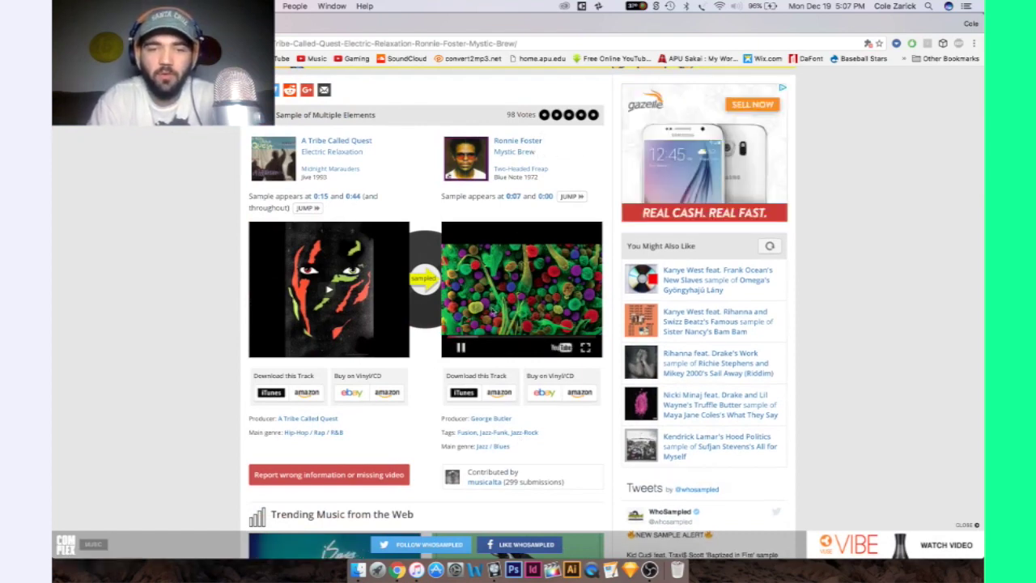
{"action": "left_click", "coordinate": [460, 348]}
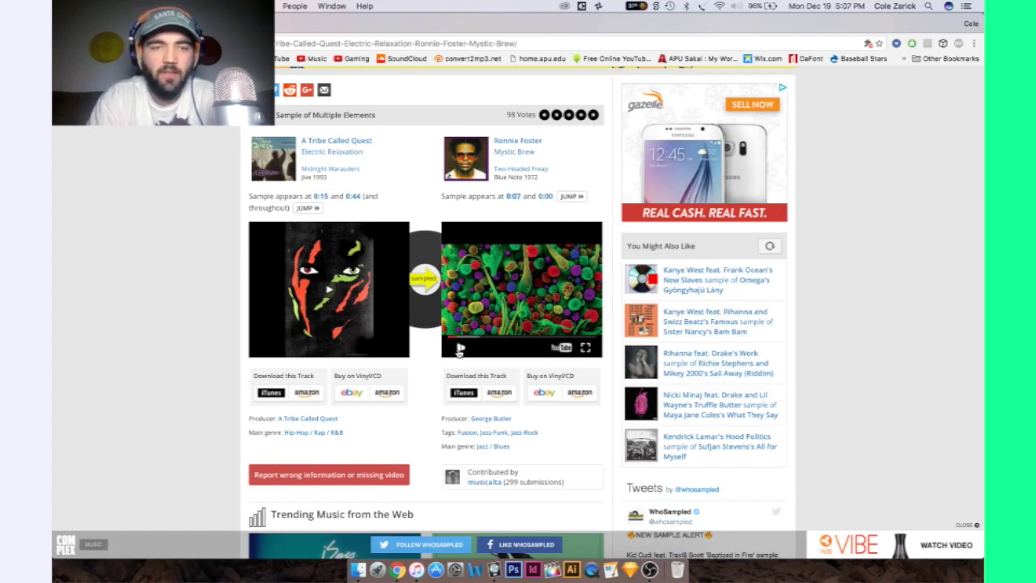
{"action": "left_click", "coordinate": [321, 197]}
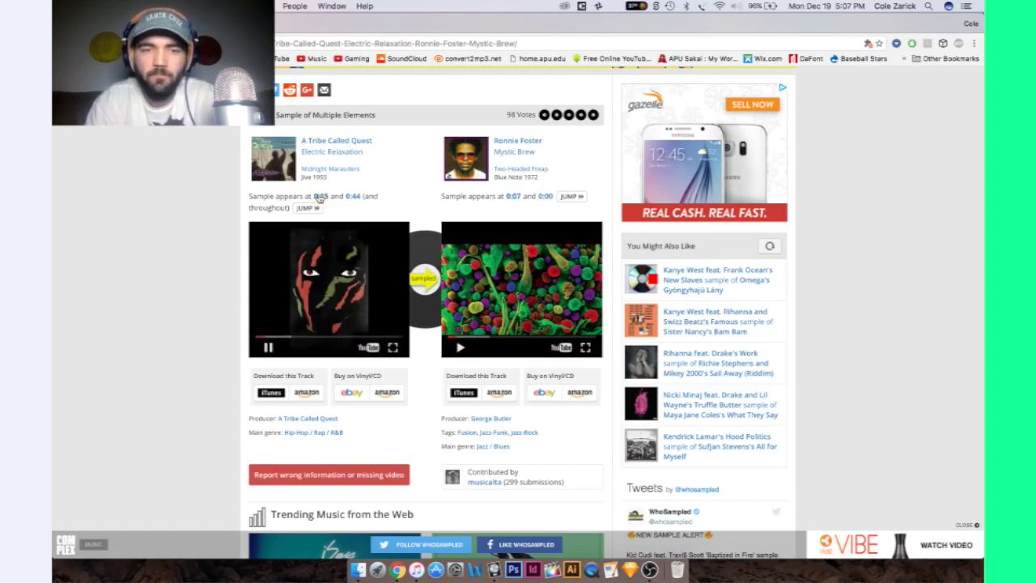
{"action": "left_click", "coordinate": [269, 348]}
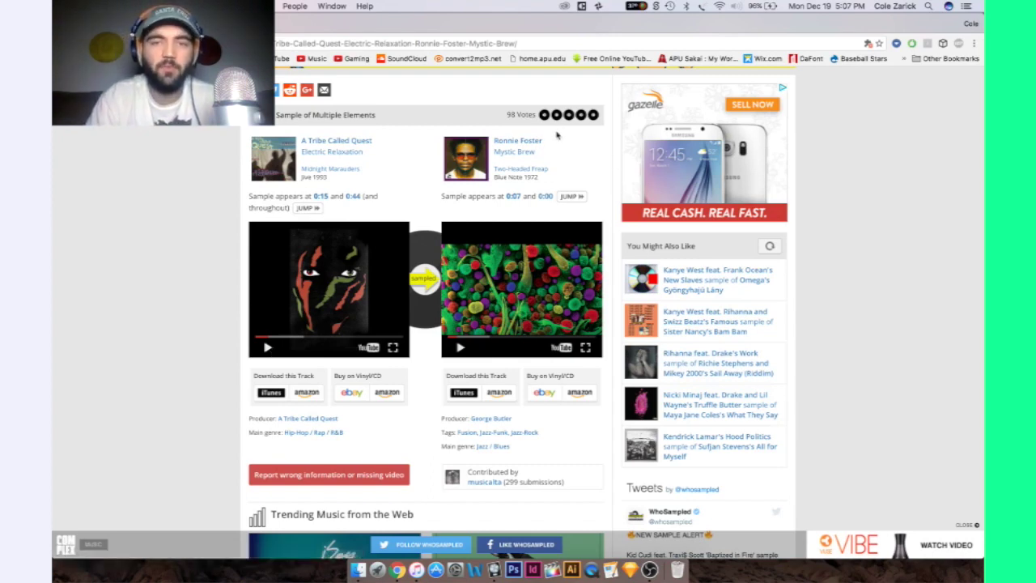
{"action": "scroll", "coordinate": [557, 139], "scroll_direction": "up", "scroll_amount": 3}
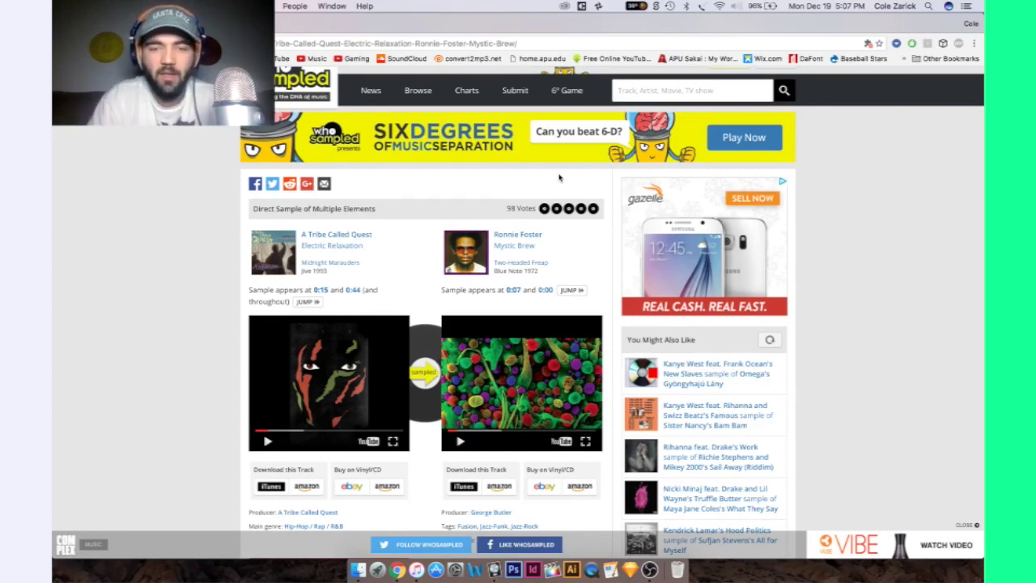
{"action": "left_click", "coordinate": [459, 442]}
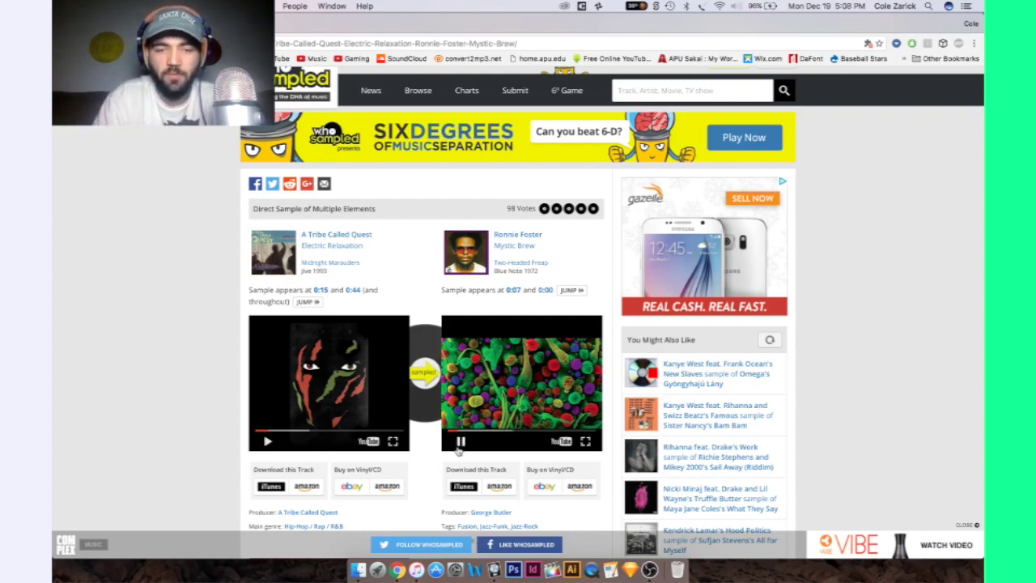
Pause Mystic Brew and open Google Play Music in a new browser tab.
{"action": "left_click", "coordinate": [460, 442]}
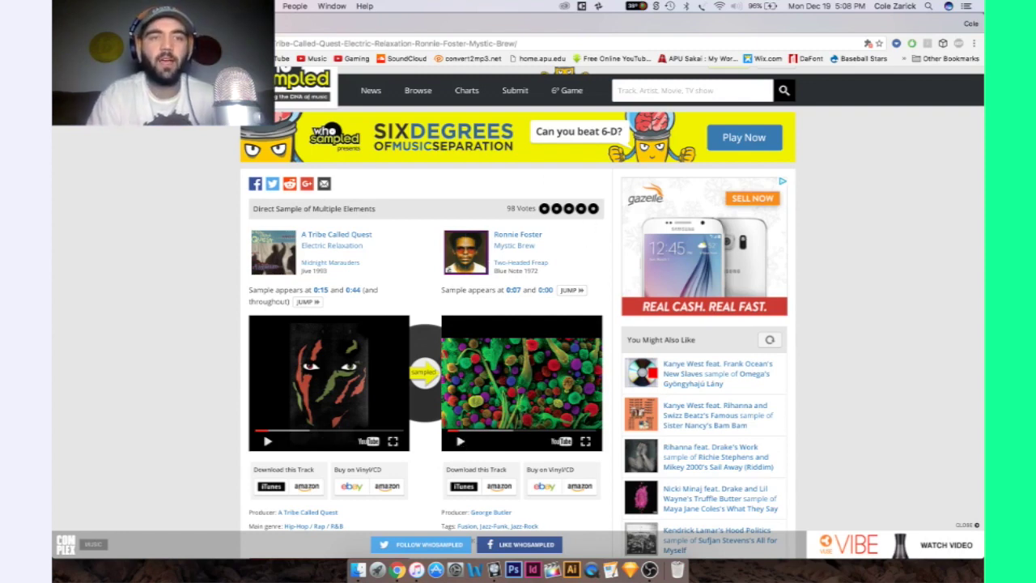
{"action": "key", "text": "super+t"}
{"action": "left_click", "coordinate": [659, 311]}
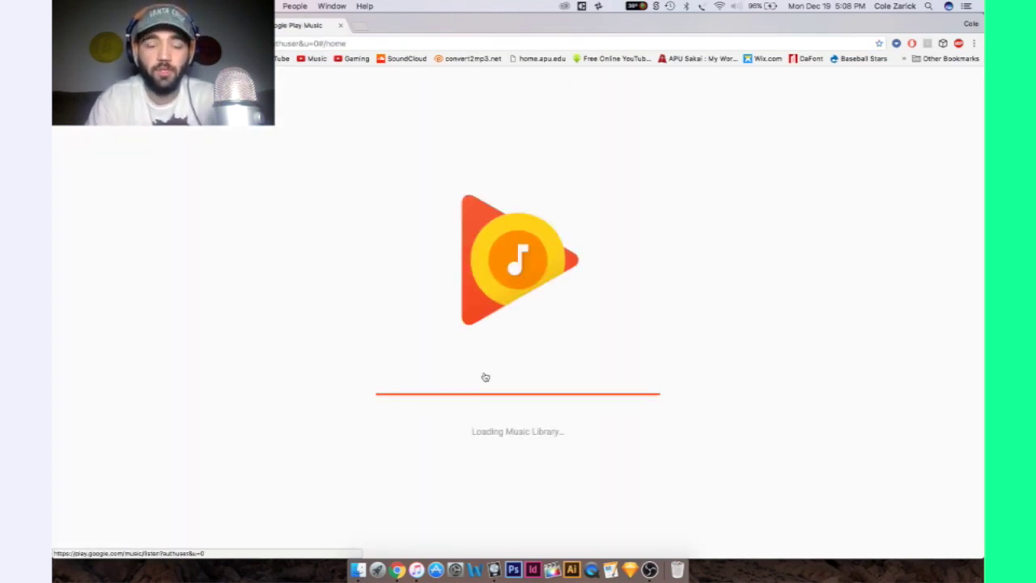
Search the music library for Ronnie Foster and open his artist page.
{"action": "left_click", "coordinate": [380, 84]}
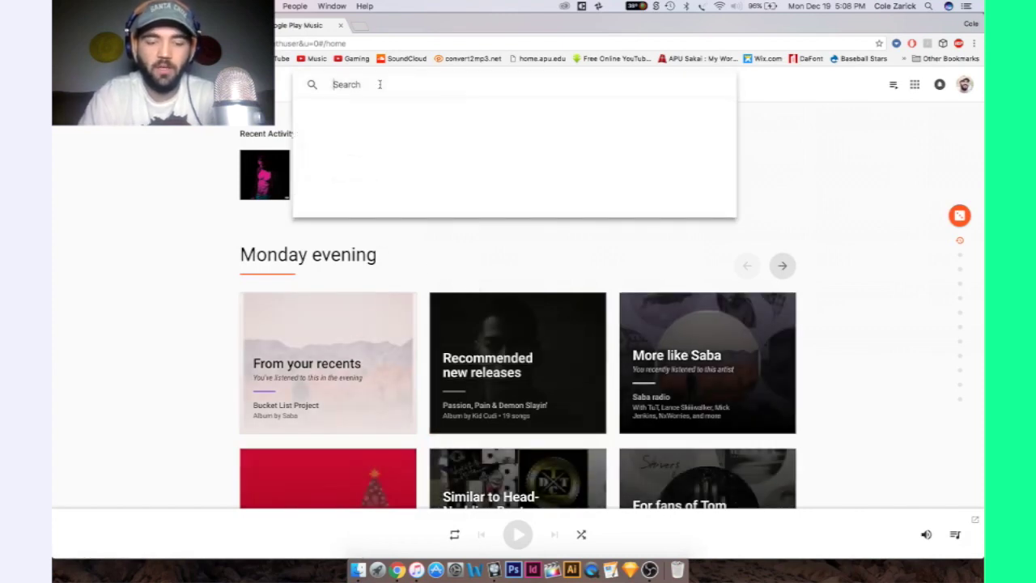
{"action": "type", "text": "ronn"}
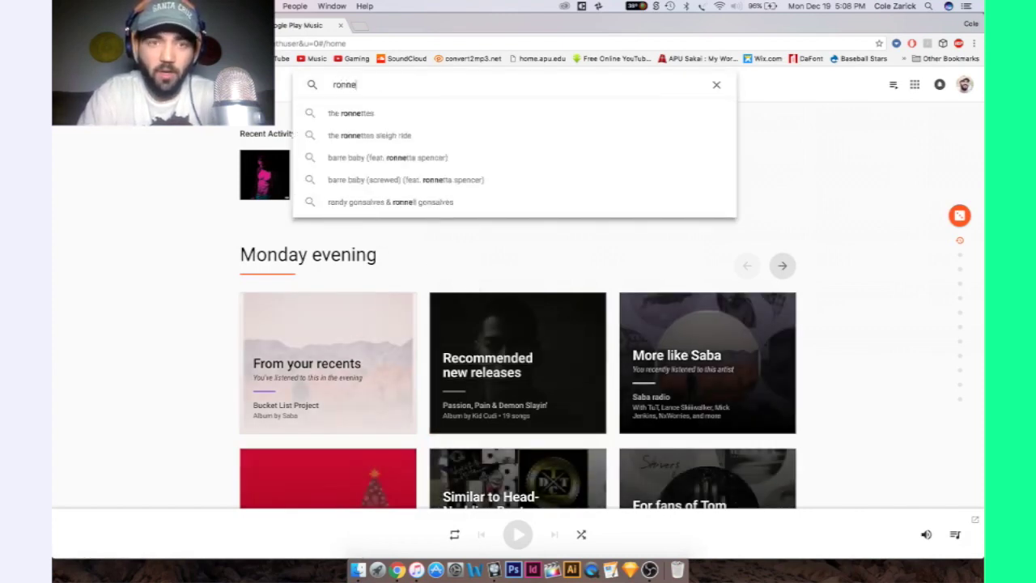
{"action": "type", "text": "ie f"}
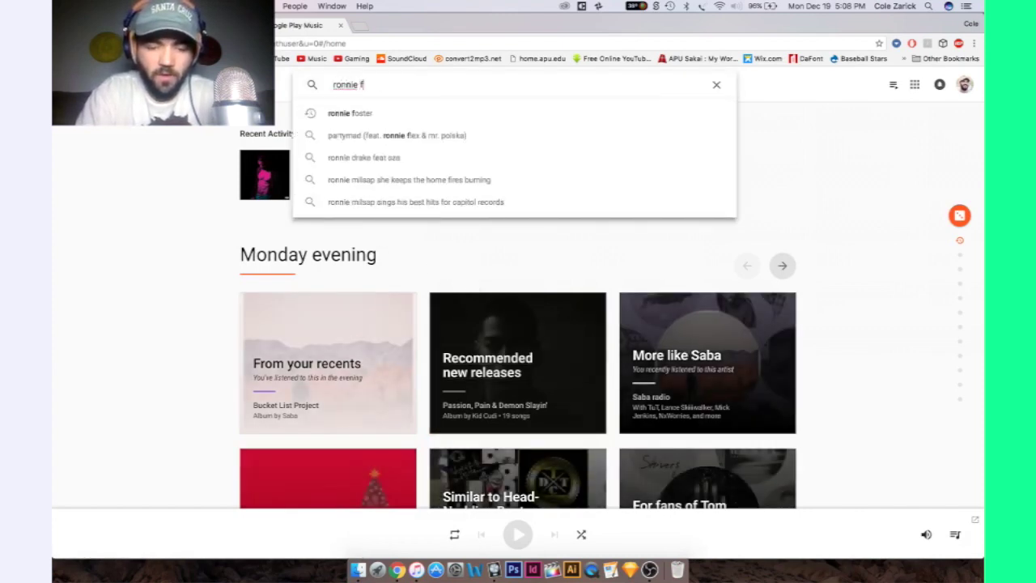
{"action": "type", "text": "oster"}
{"action": "key", "text": "Return"}
{"action": "left_click", "coordinate": [162, 186]}
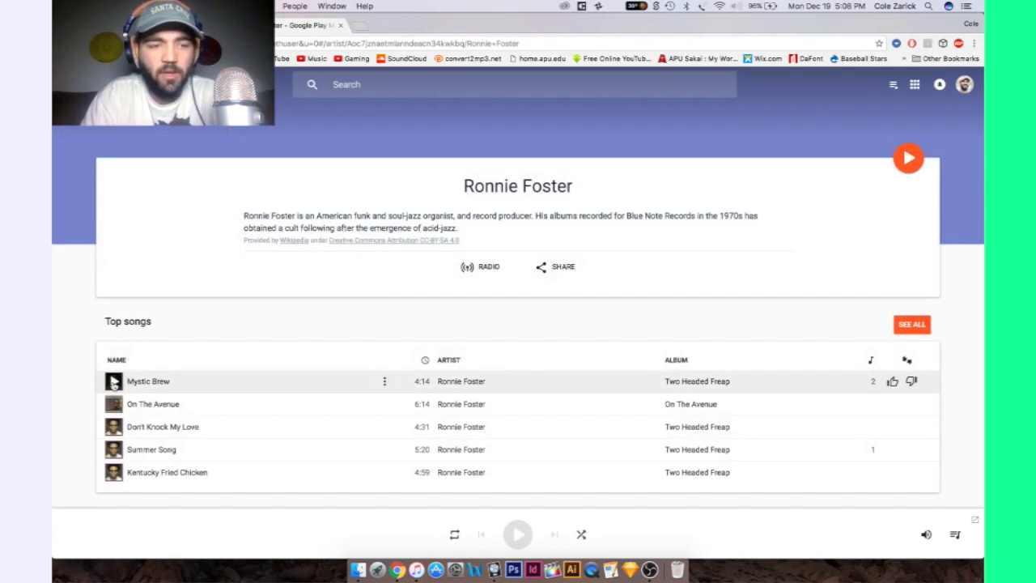
Play Mystic Brew briefly, pause it, and try to open Ronnie Foster's On The Avenue album.
{"action": "left_click", "coordinate": [114, 381]}
{"action": "scroll", "coordinate": [370, 331], "scroll_direction": "down", "scroll_amount": 4}
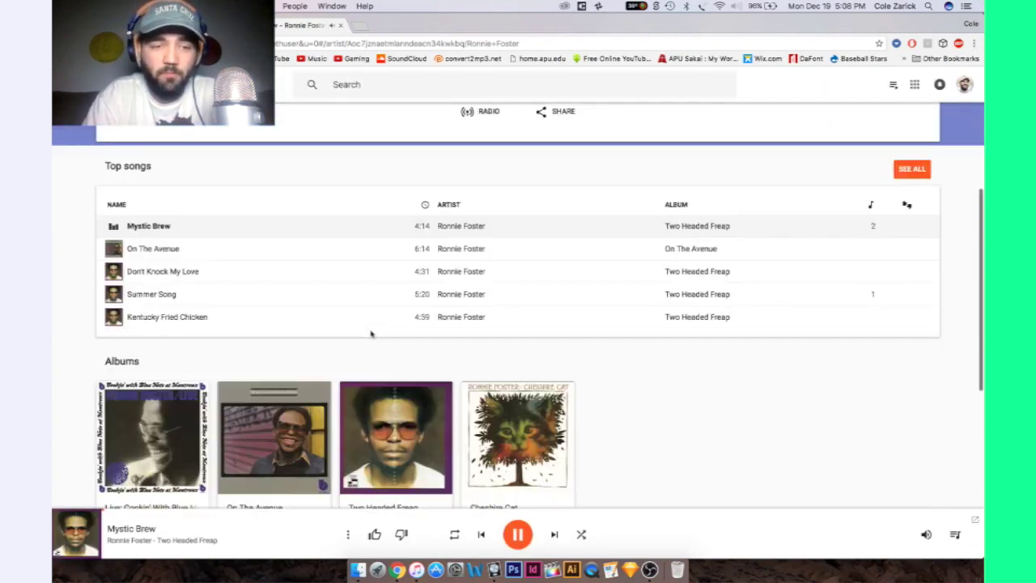
{"action": "left_click", "coordinate": [518, 534]}
{"action": "scroll", "coordinate": [692, 355], "scroll_direction": "down", "scroll_amount": 3}
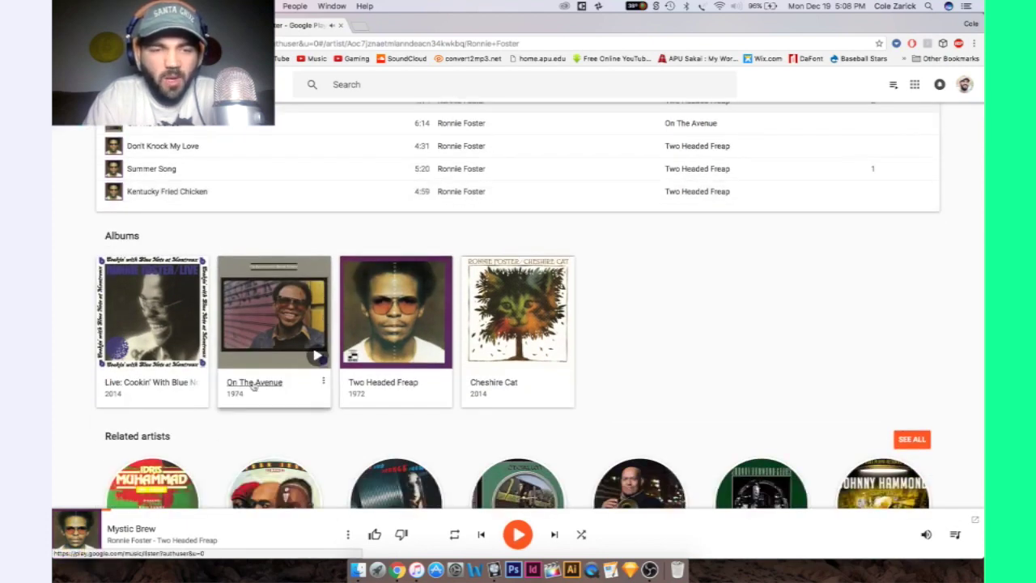
{"action": "left_click", "coordinate": [253, 386]}
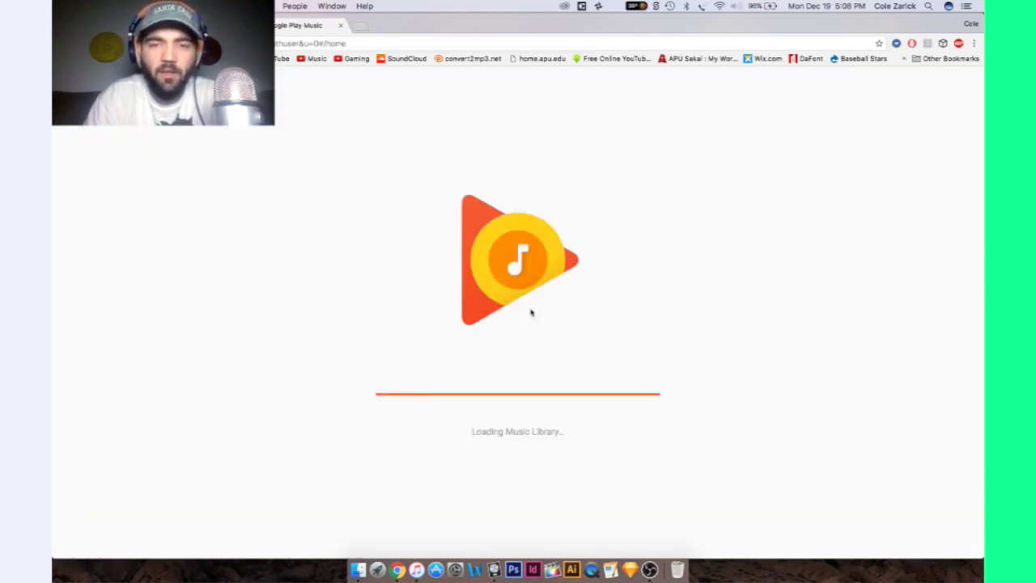
Find Ronnie Foster's artist page again and open the Two Headed Freap album to view its track list.
{"action": "left_click", "coordinate": [353, 85]}
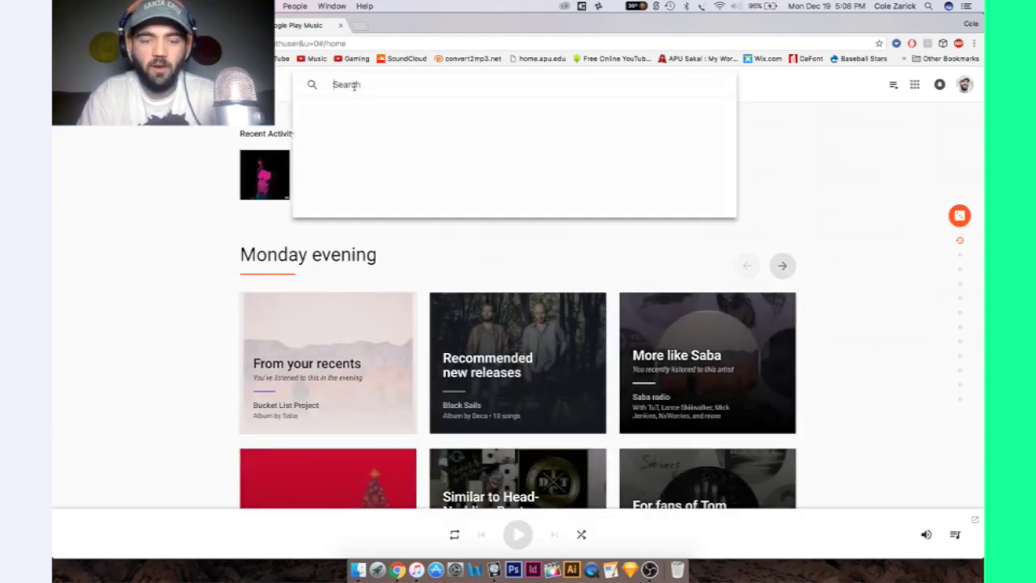
{"action": "type", "text": "ronnie"}
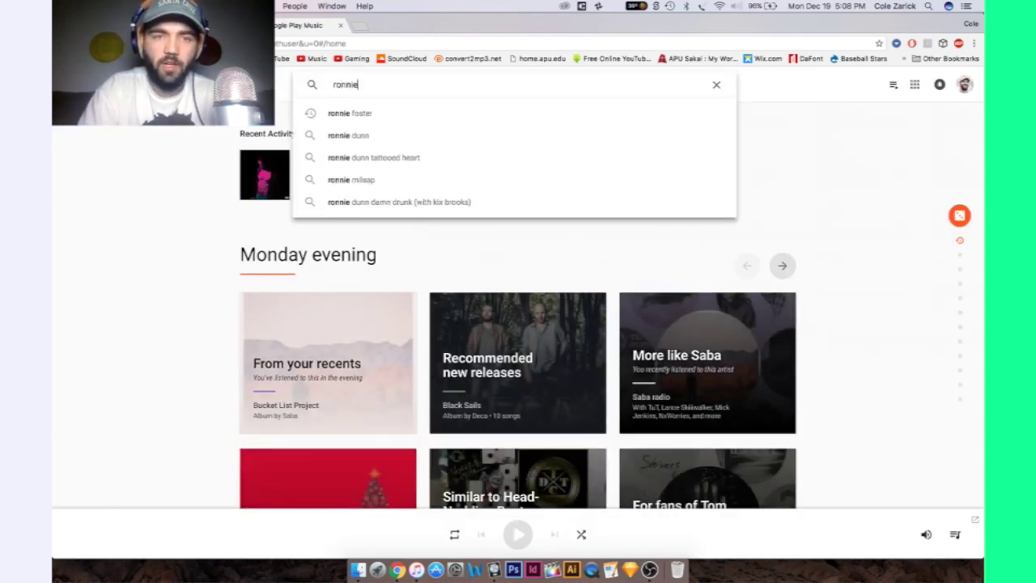
{"action": "left_click", "coordinate": [349, 113]}
{"action": "scroll", "coordinate": [232, 149], "scroll_direction": "down", "scroll_amount": 5}
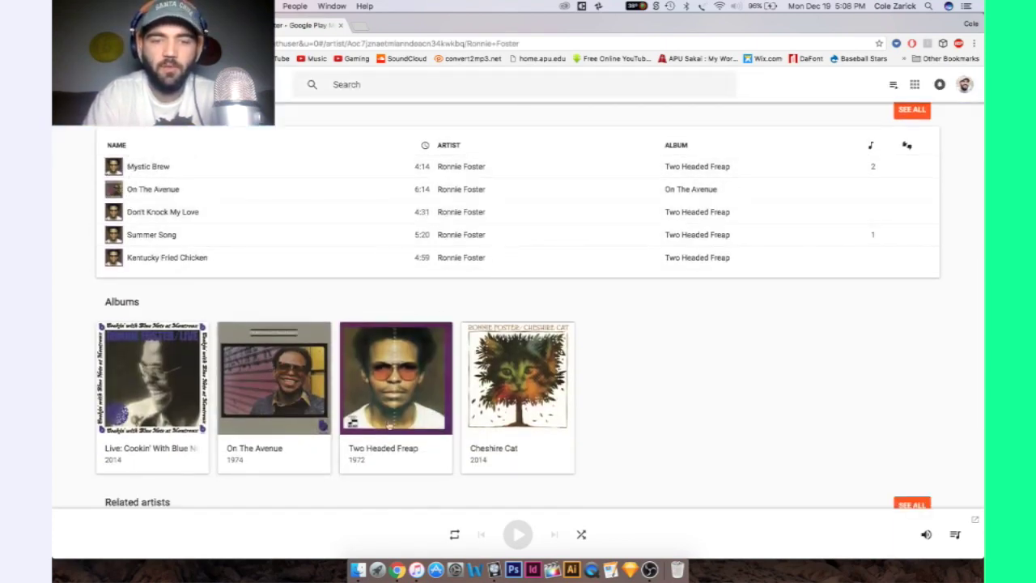
{"action": "left_click", "coordinate": [370, 447]}
{"action": "scroll", "coordinate": [233, 375], "scroll_direction": "down", "scroll_amount": 1}
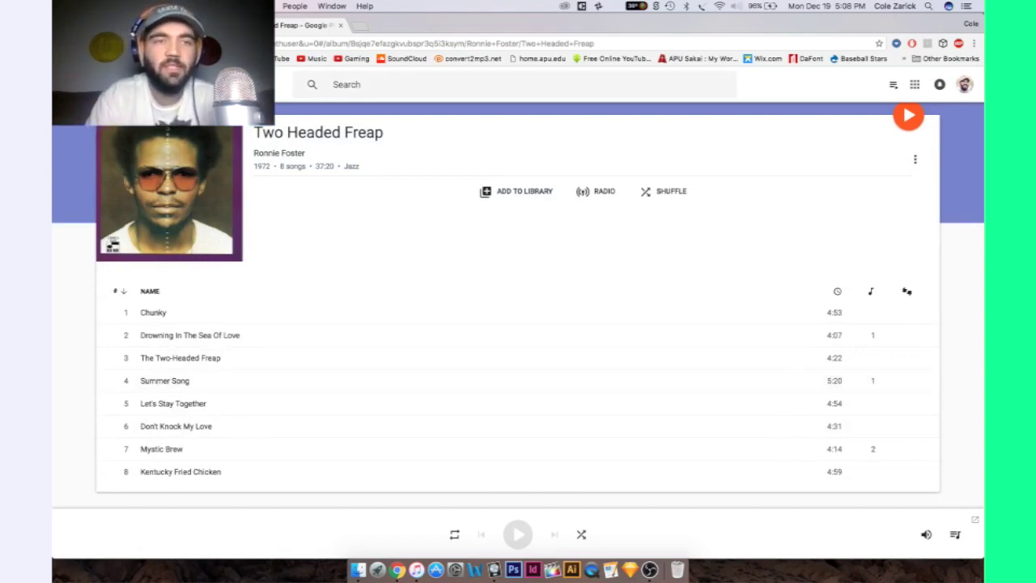
Return to the WhoSampled page for Electric Relaxation and switch to the Logic Pro project.
{"action": "left_click", "coordinate": [179, 25]}
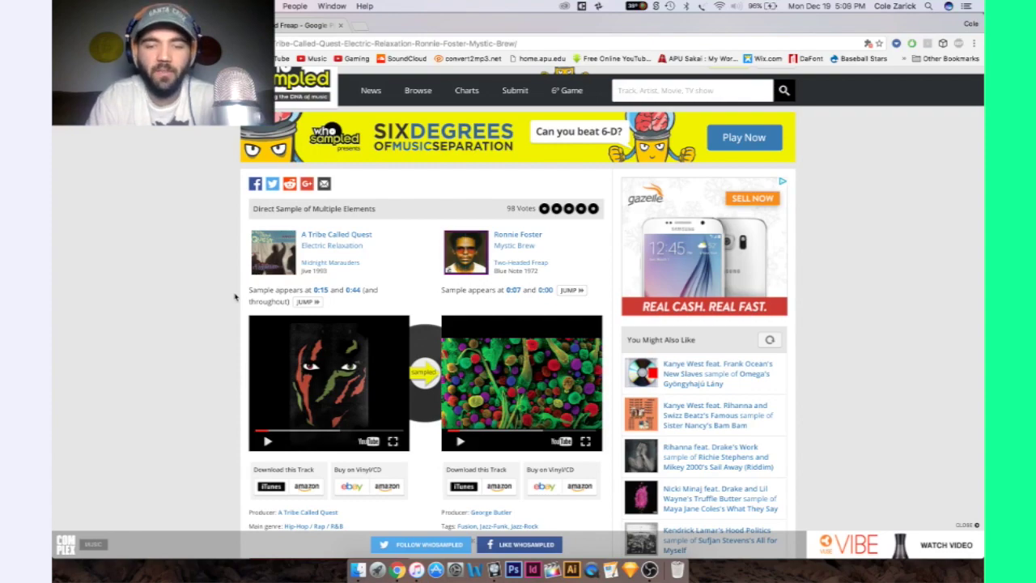
{"action": "left_click", "coordinate": [494, 569]}
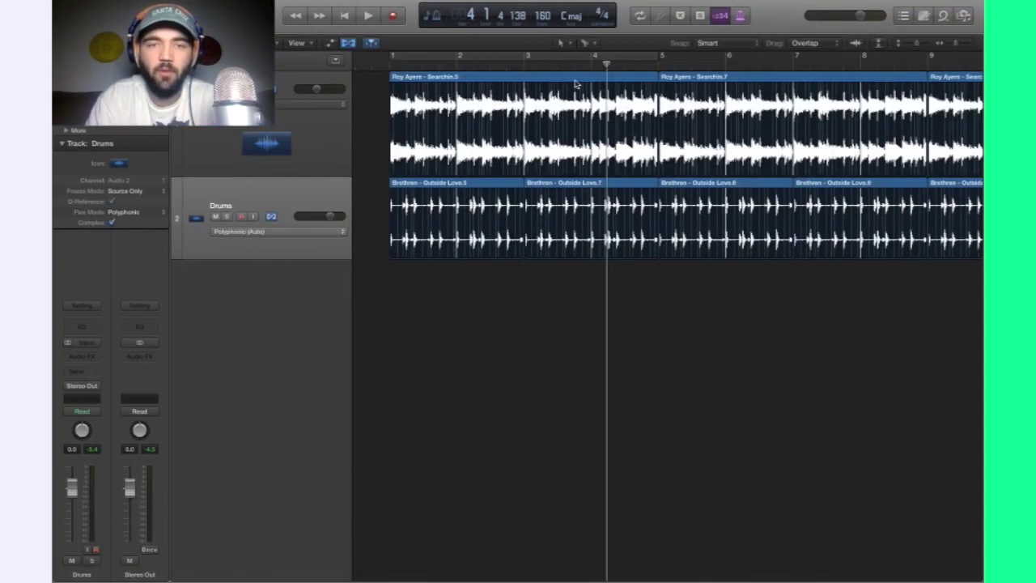